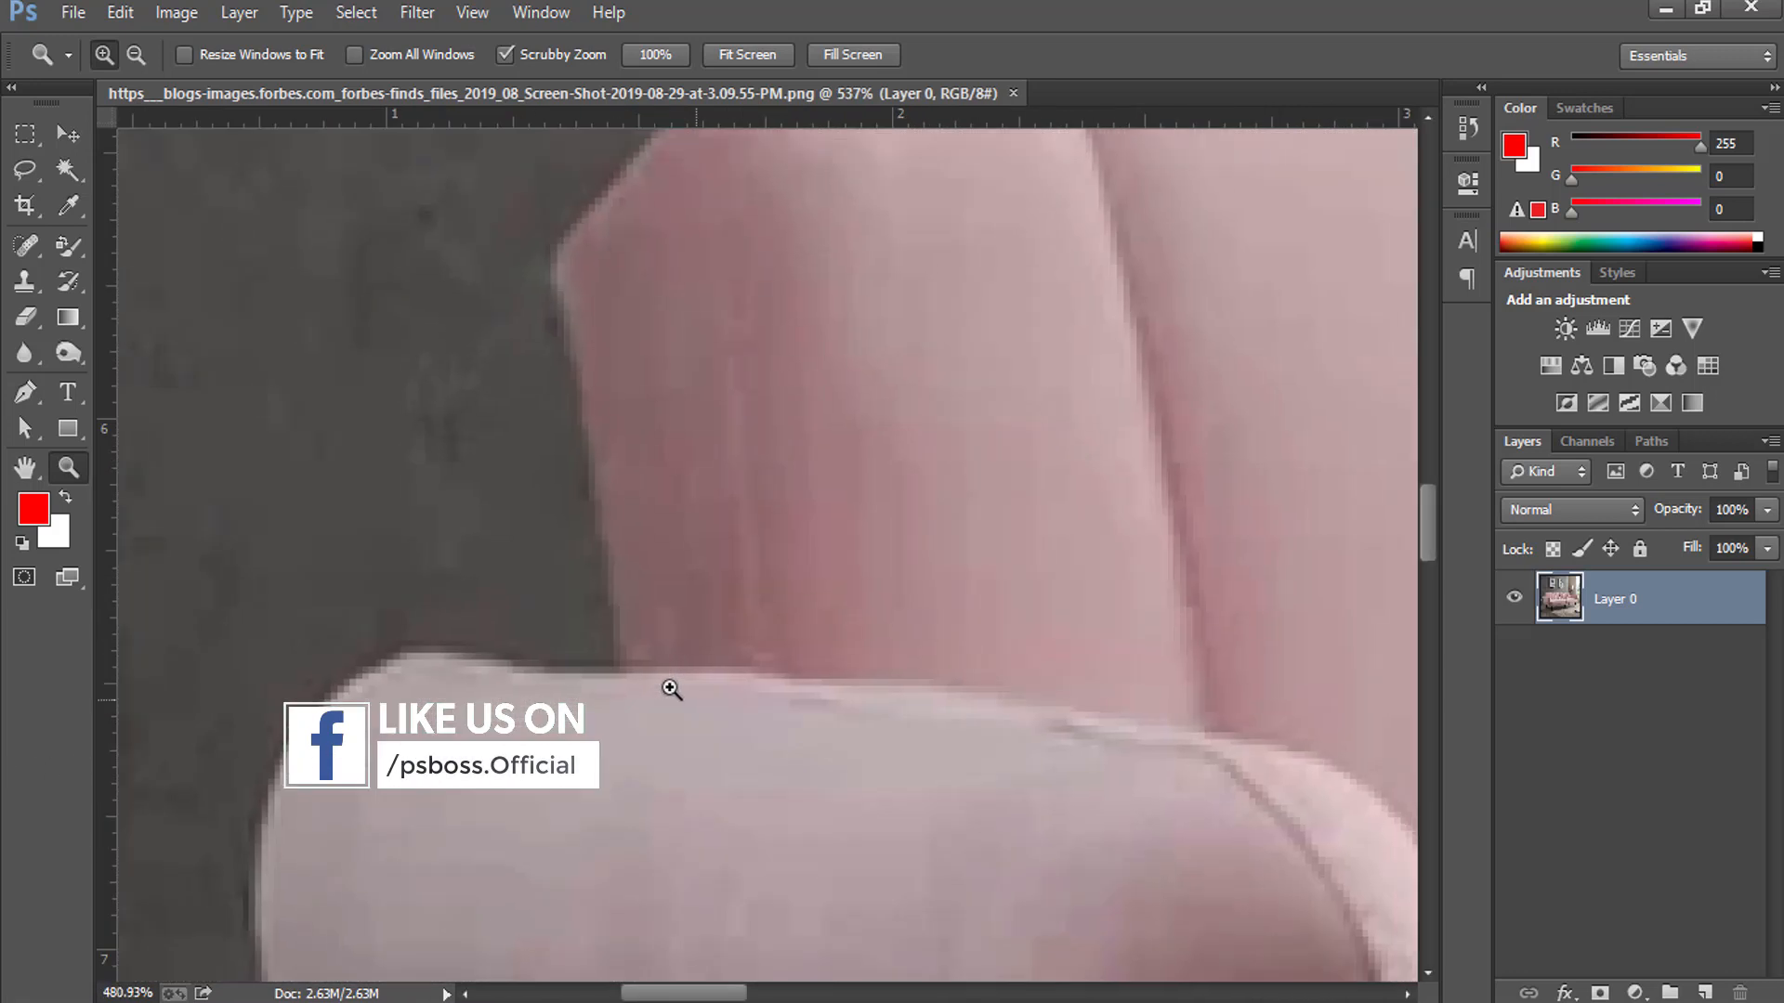
Activate the Pen tool for tracing the pink sofa
{"action": "left_click", "coordinate": [25, 391]}
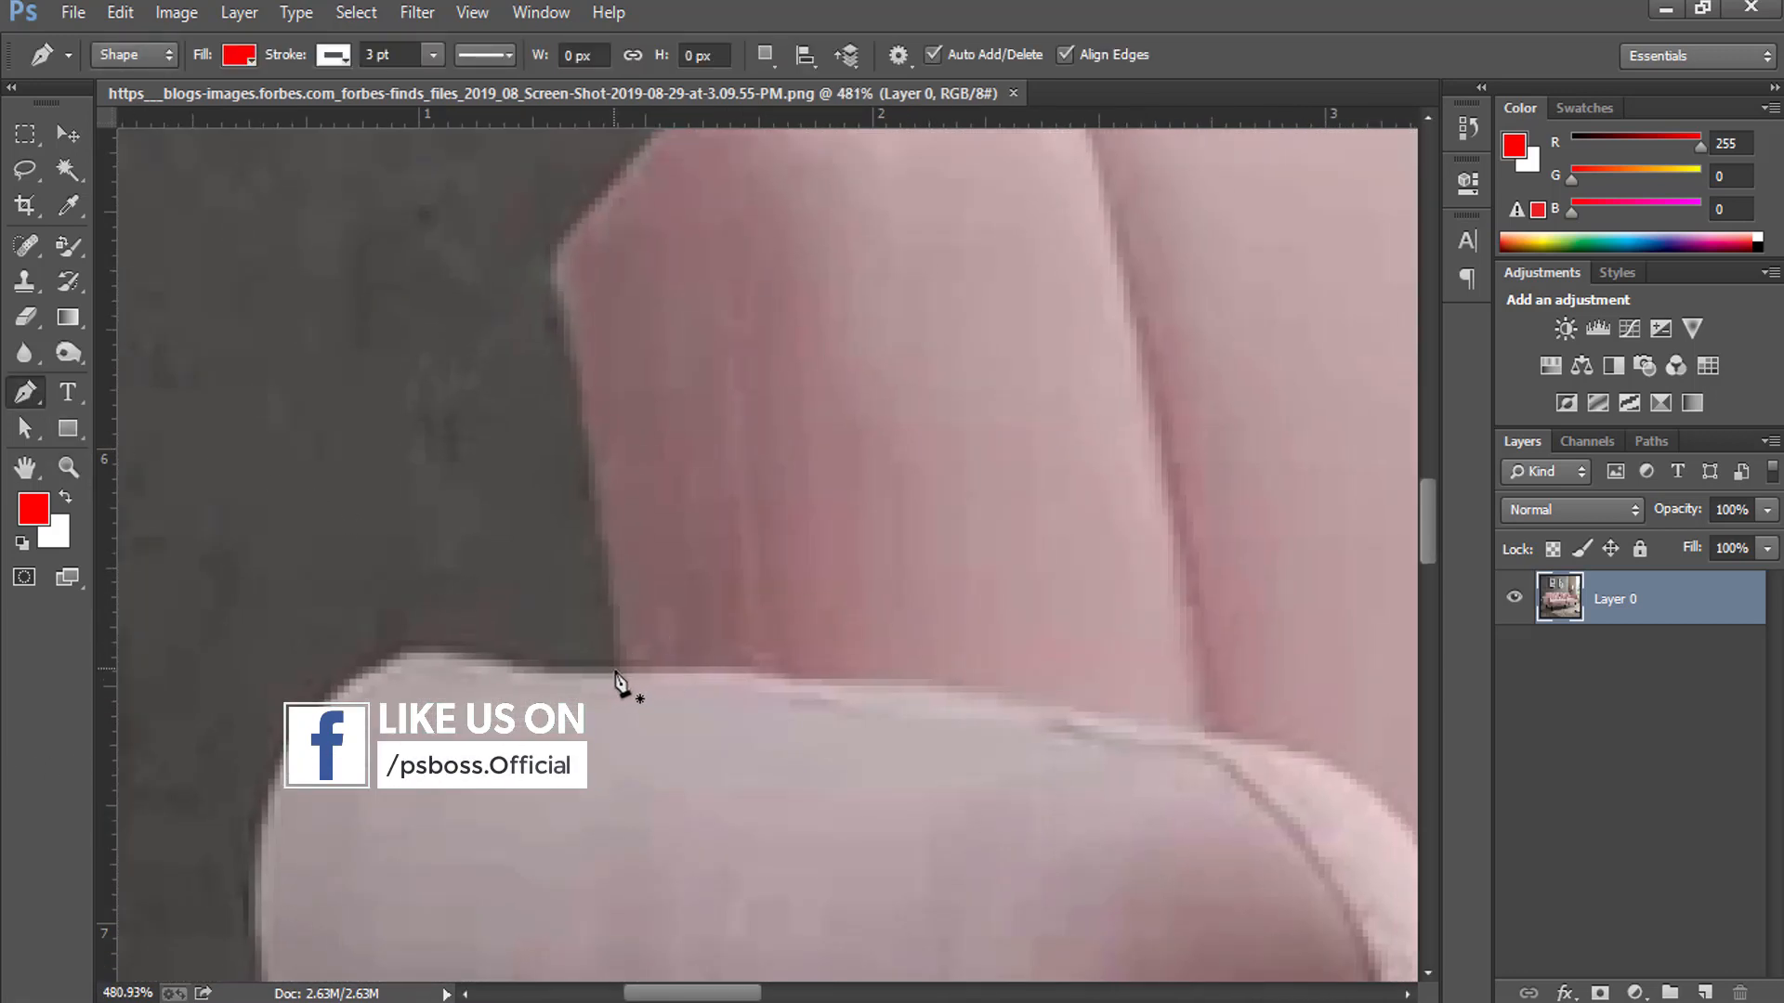
{"action": "left_click", "coordinate": [613, 671]}
{"action": "left_click_drag", "start_coordinate": [413, 648], "coordinate": [301, 618]}
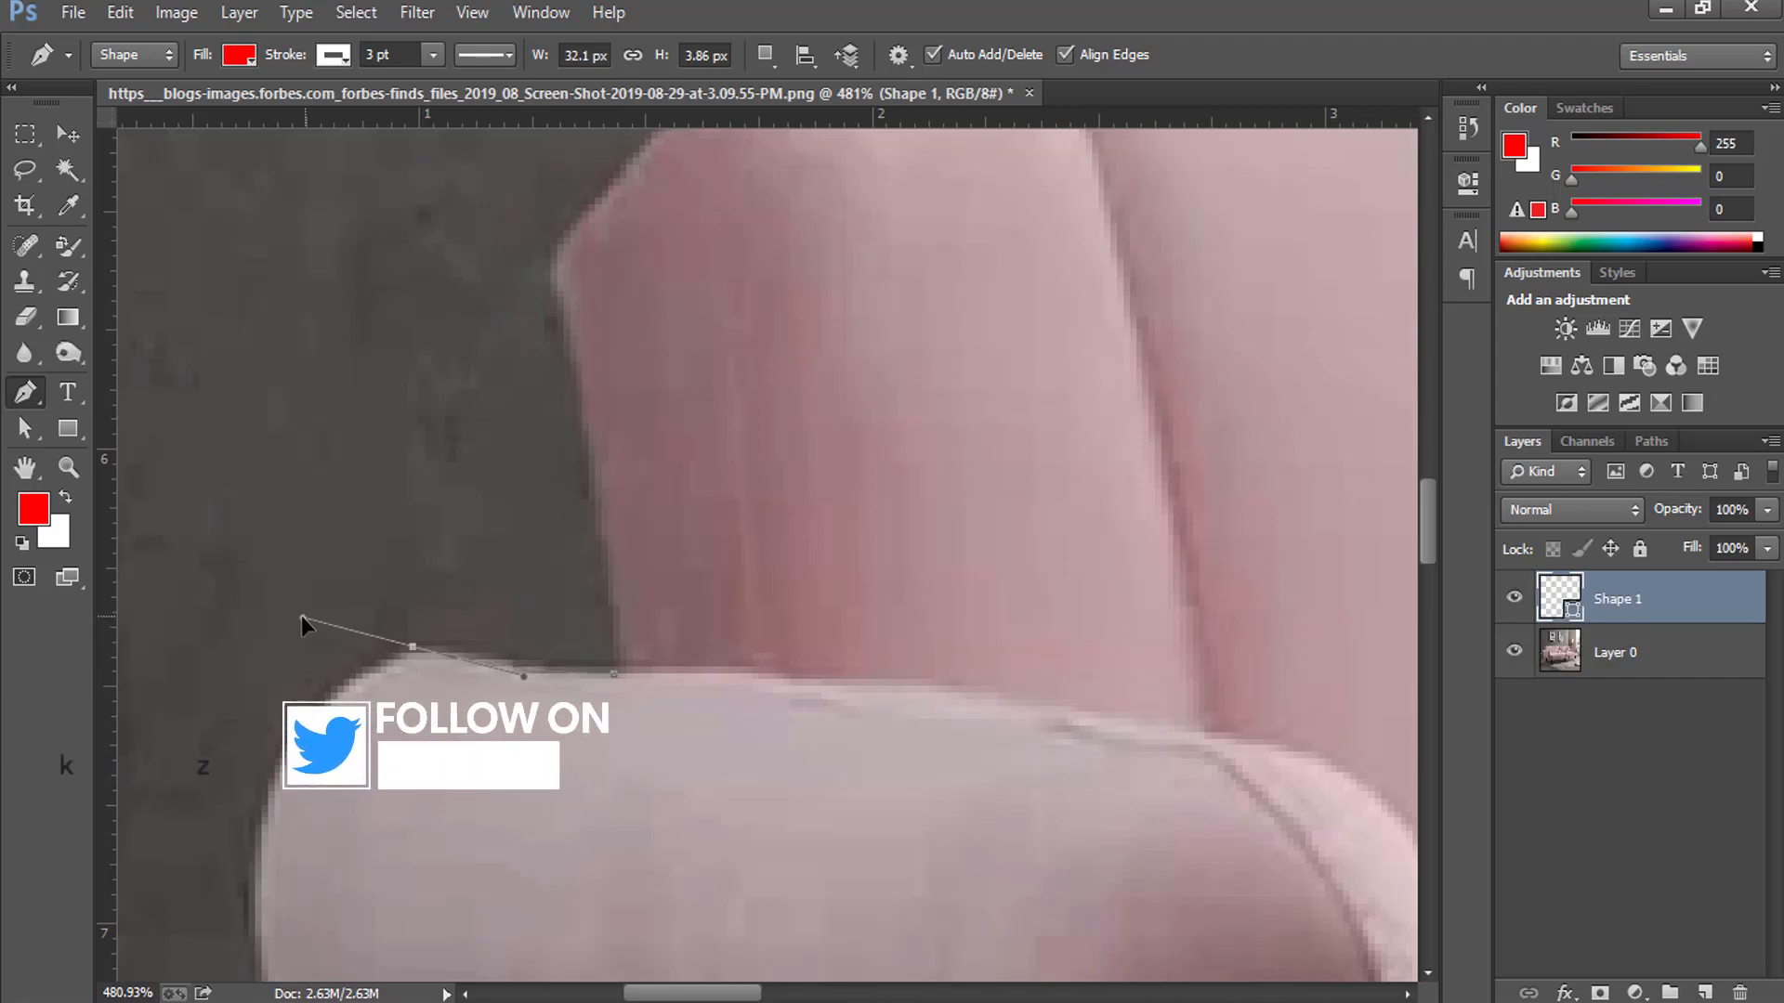
{"action": "left_click", "coordinate": [412, 646]}
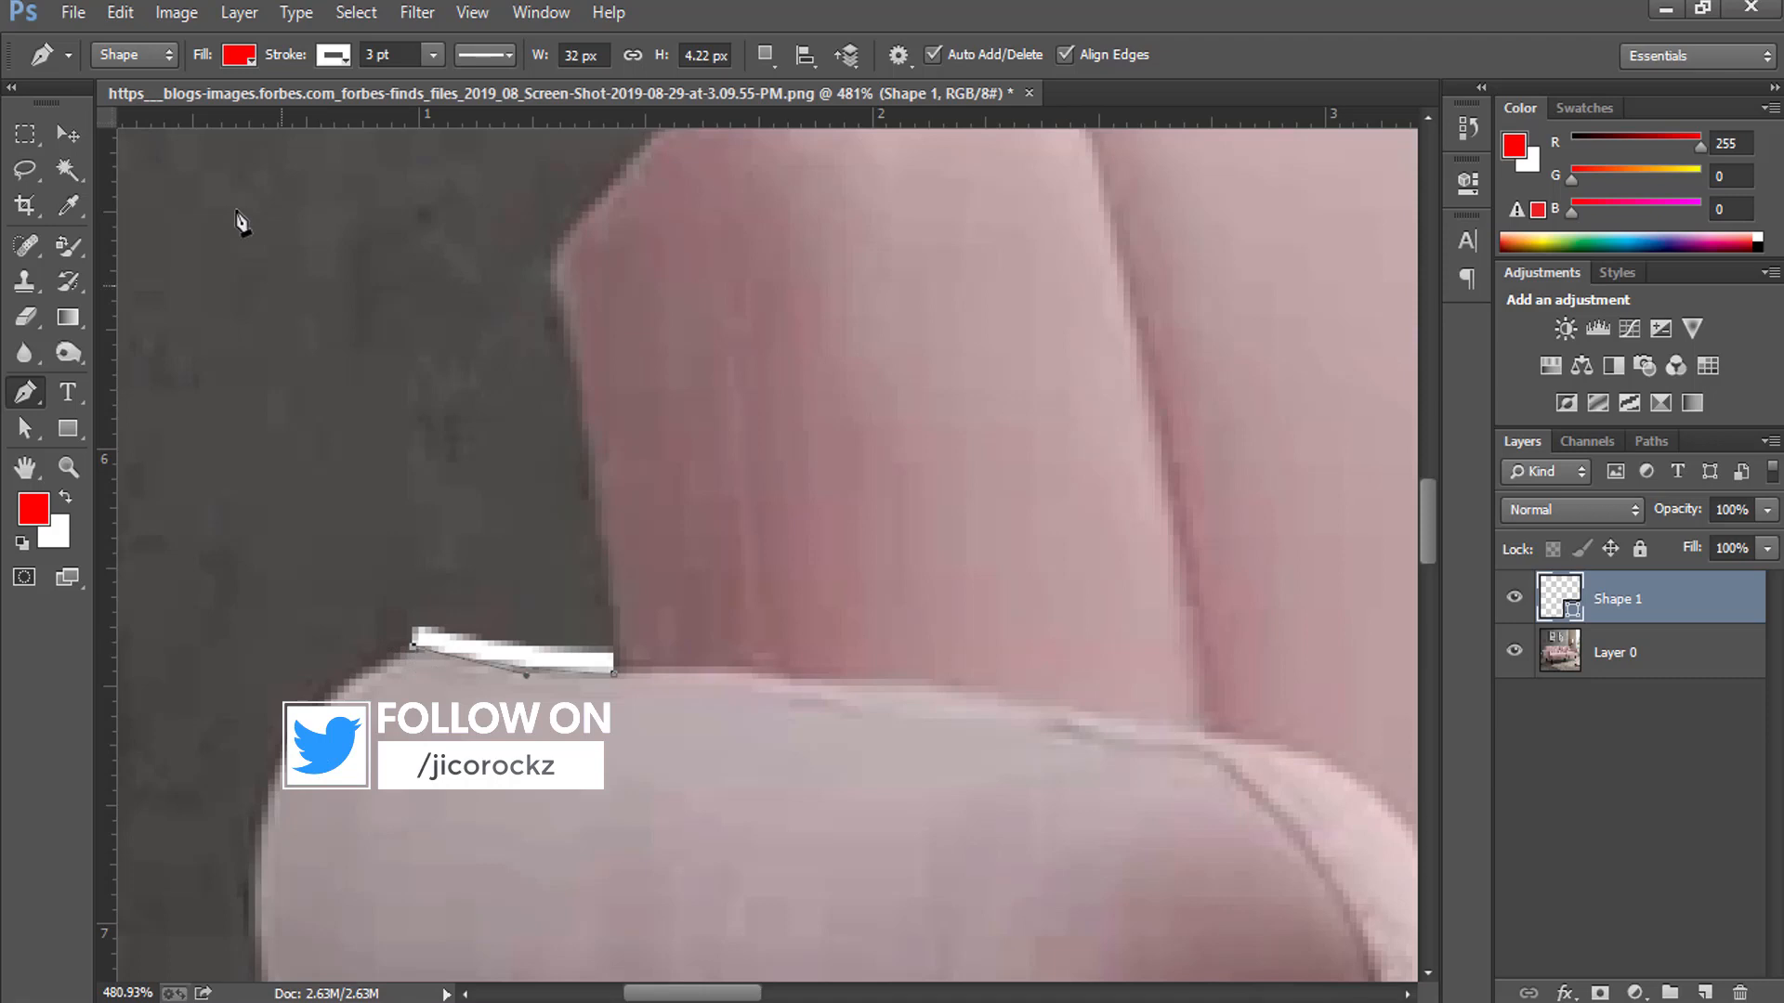
{"action": "key", "text": "ctrl+alt+z"}
{"action": "key", "text": "ctrl+alt+z"}
{"action": "key", "text": "ctrl+alt+z"}
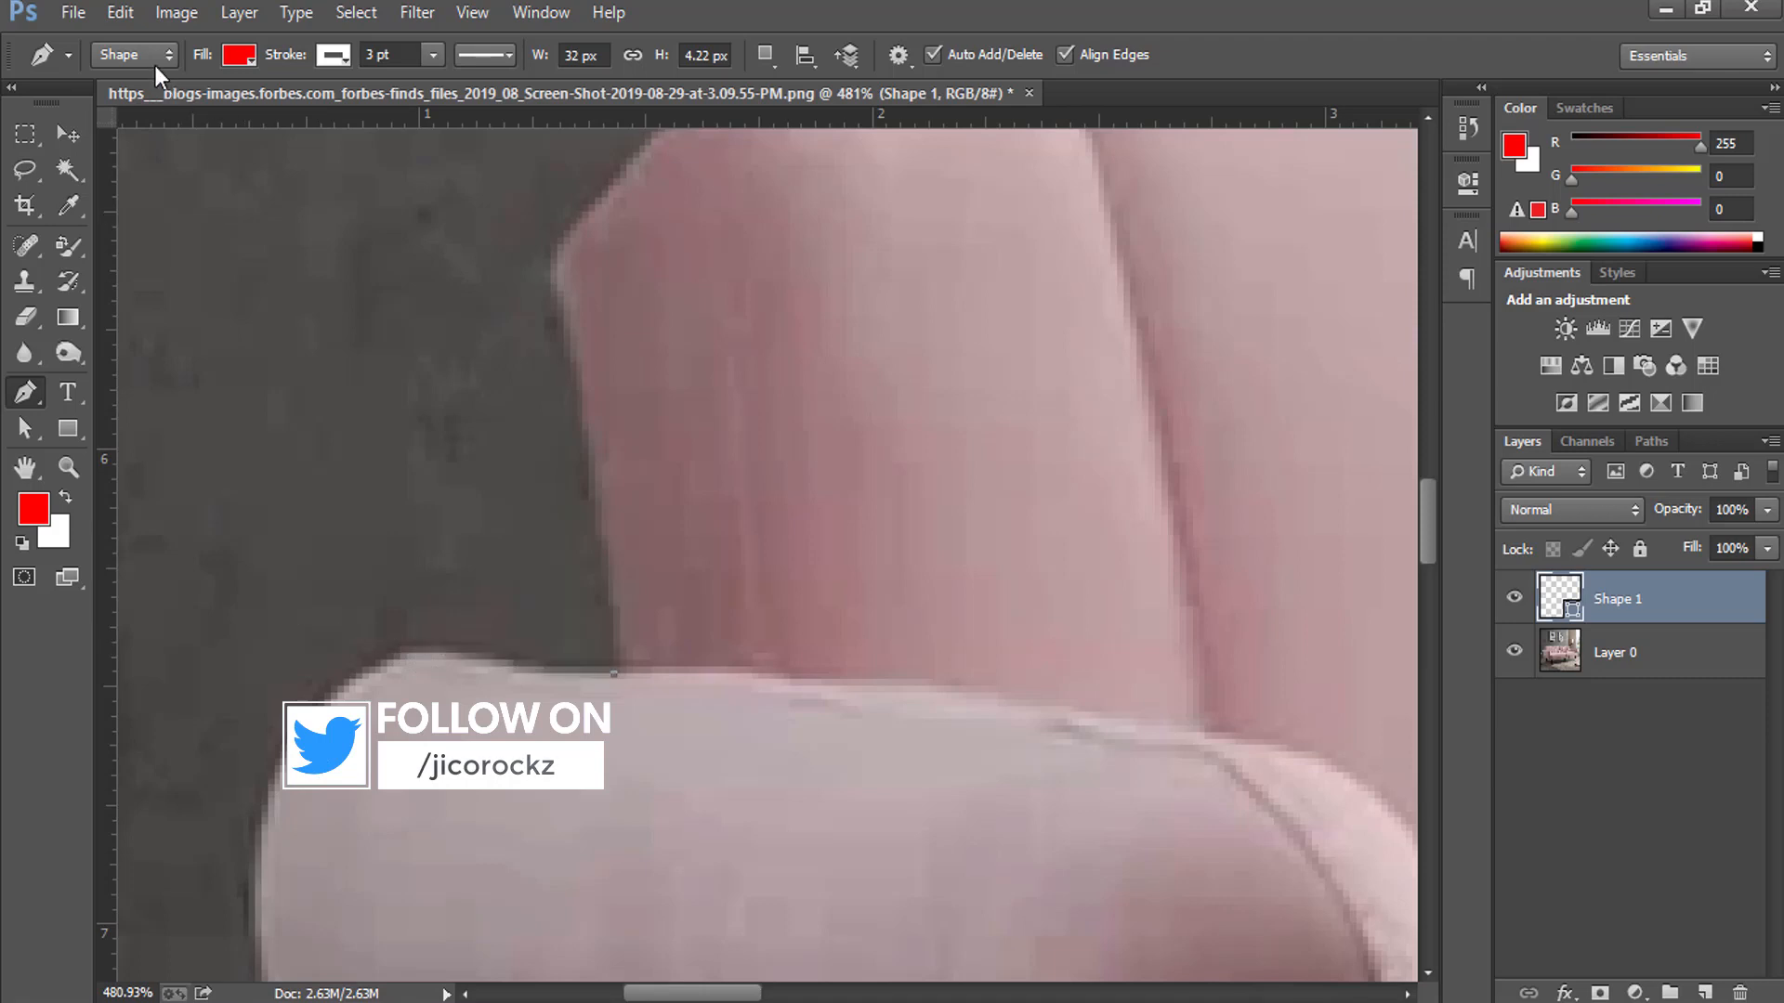
Set the Pen tool to Path mode and start the sofa outline along the left armrest's top edge, beginning at the backrest
{"action": "left_click", "coordinate": [154, 65]}
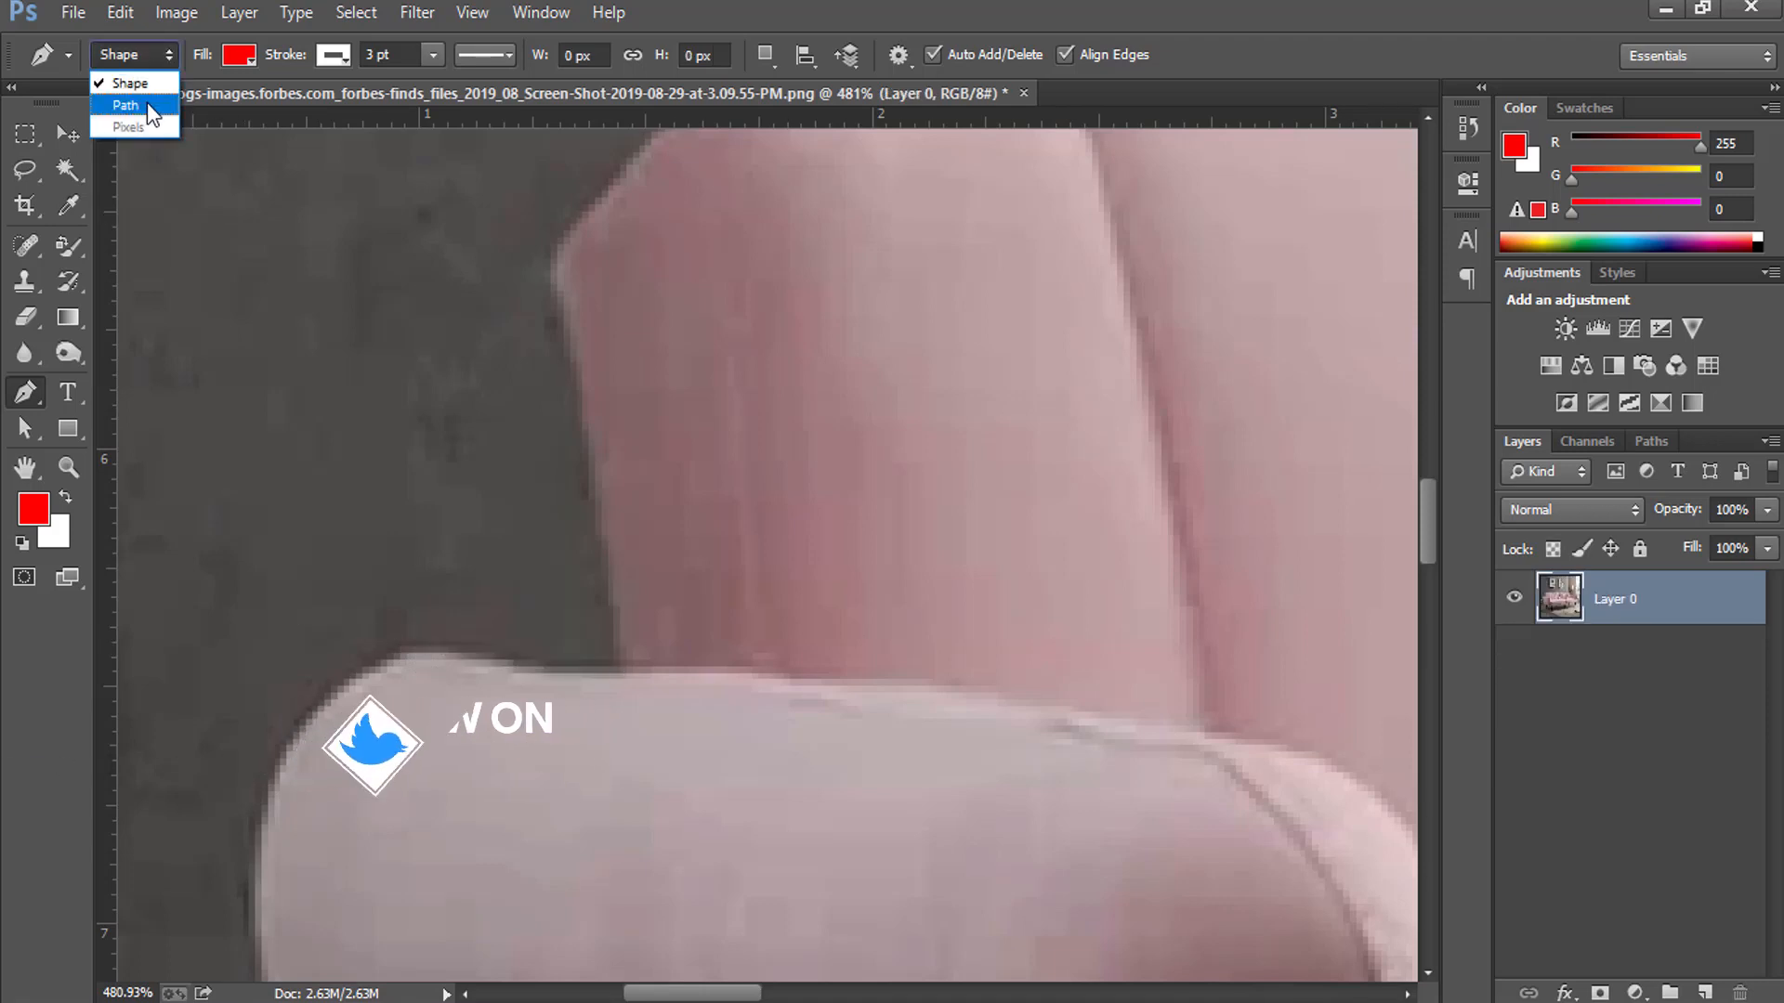
{"action": "left_click", "coordinate": [148, 106]}
{"action": "left_click", "coordinate": [620, 667]}
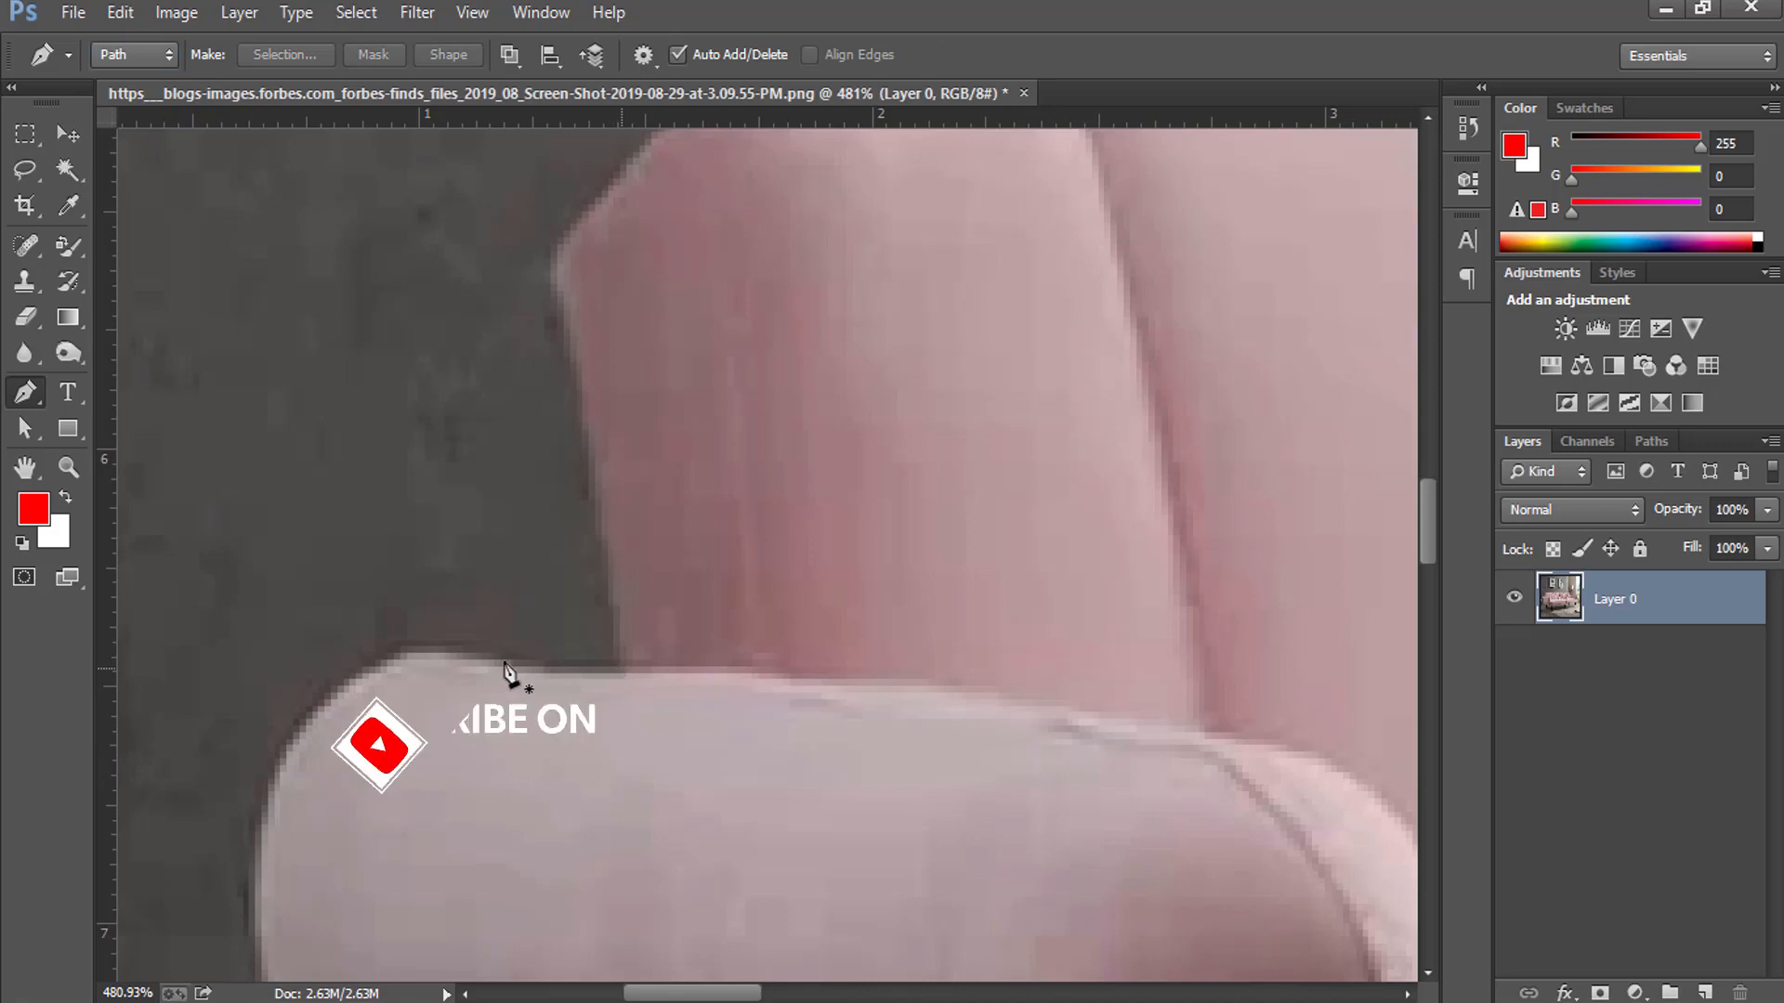
{"action": "left_click", "coordinate": [470, 654]}
{"action": "left_click_drag", "start_coordinate": [404, 630], "coordinate": [392, 628]}
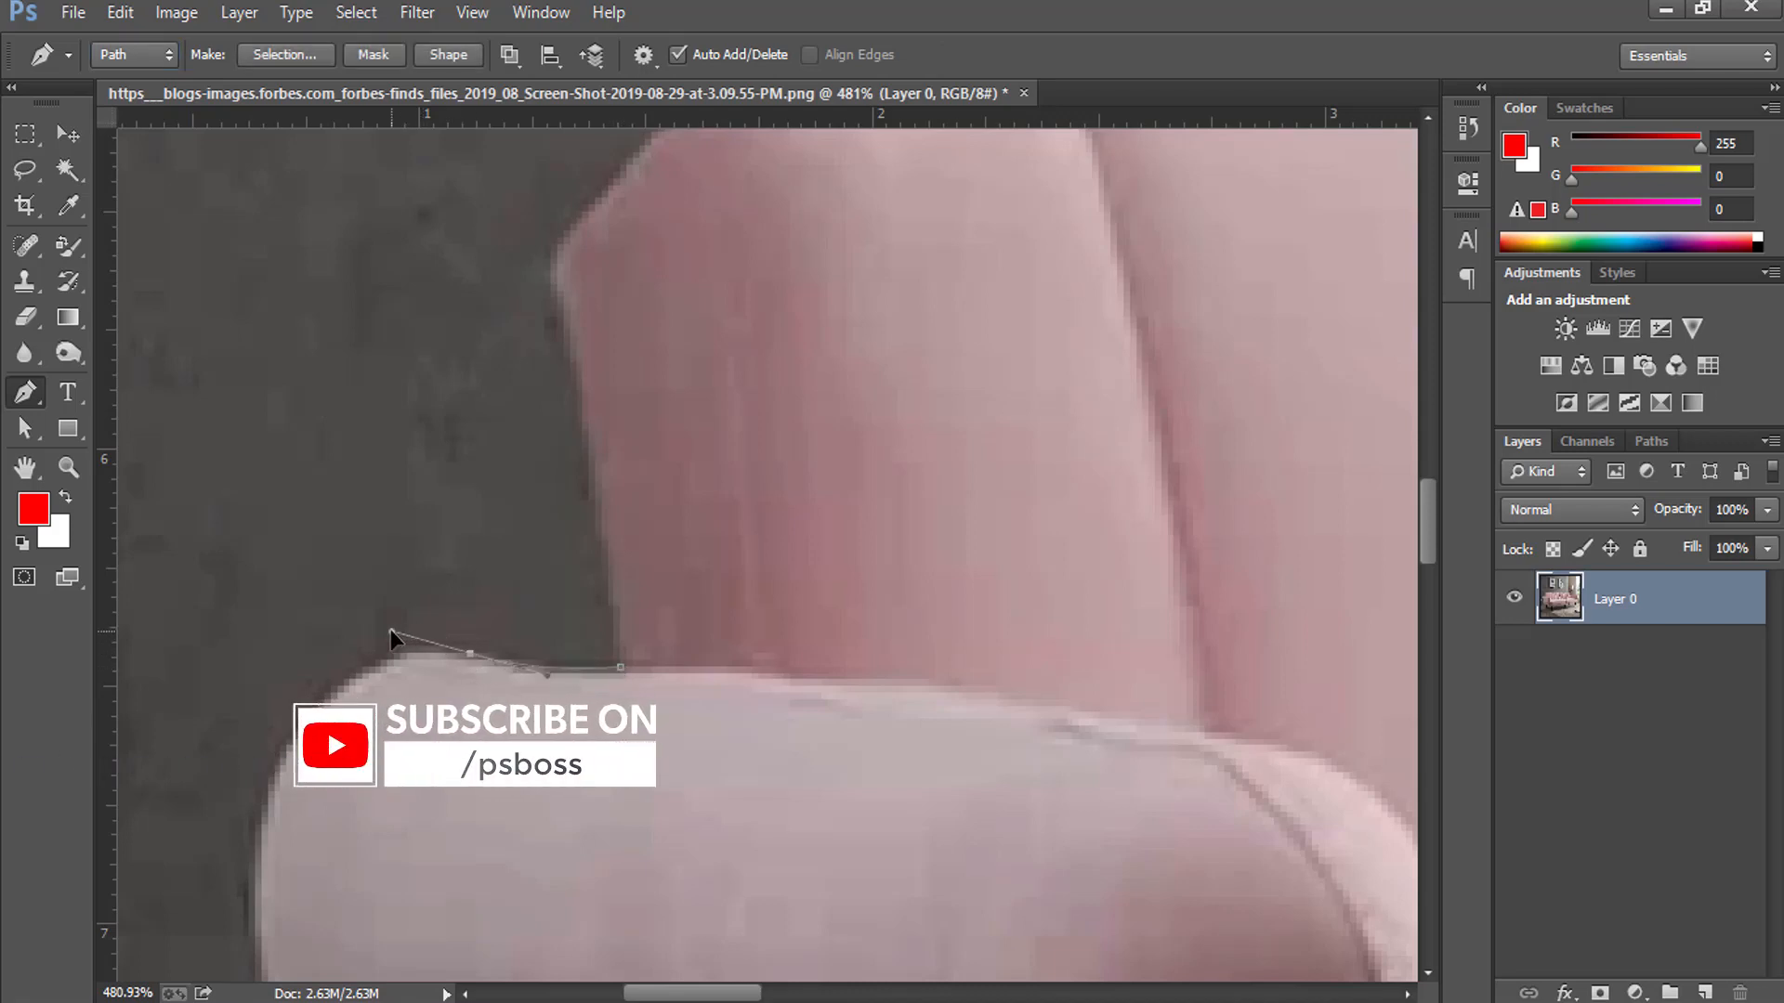
{"action": "left_click", "coordinate": [470, 654], "text": "alt"}
Continue the path around the left armrest's rounded upper outer corner and onto its outer side
{"action": "left_click_drag", "start_coordinate": [381, 667], "coordinate": [350, 692]}
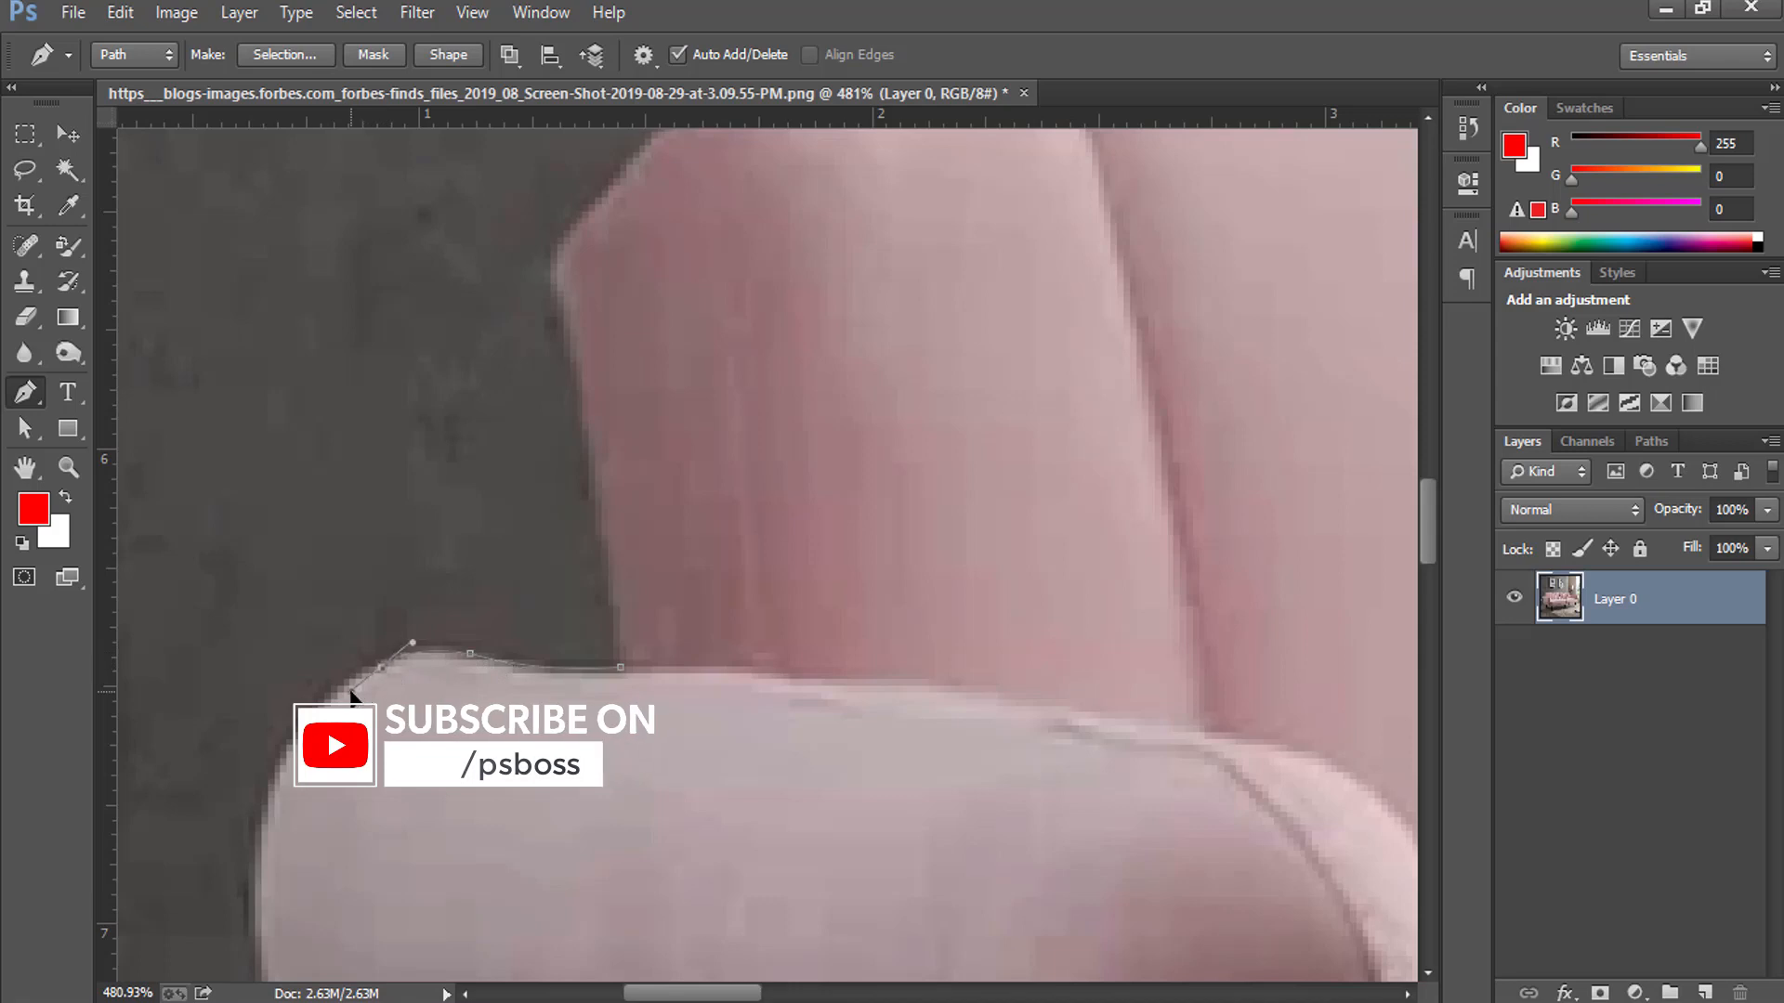
{"action": "left_click", "coordinate": [381, 669], "text": "alt"}
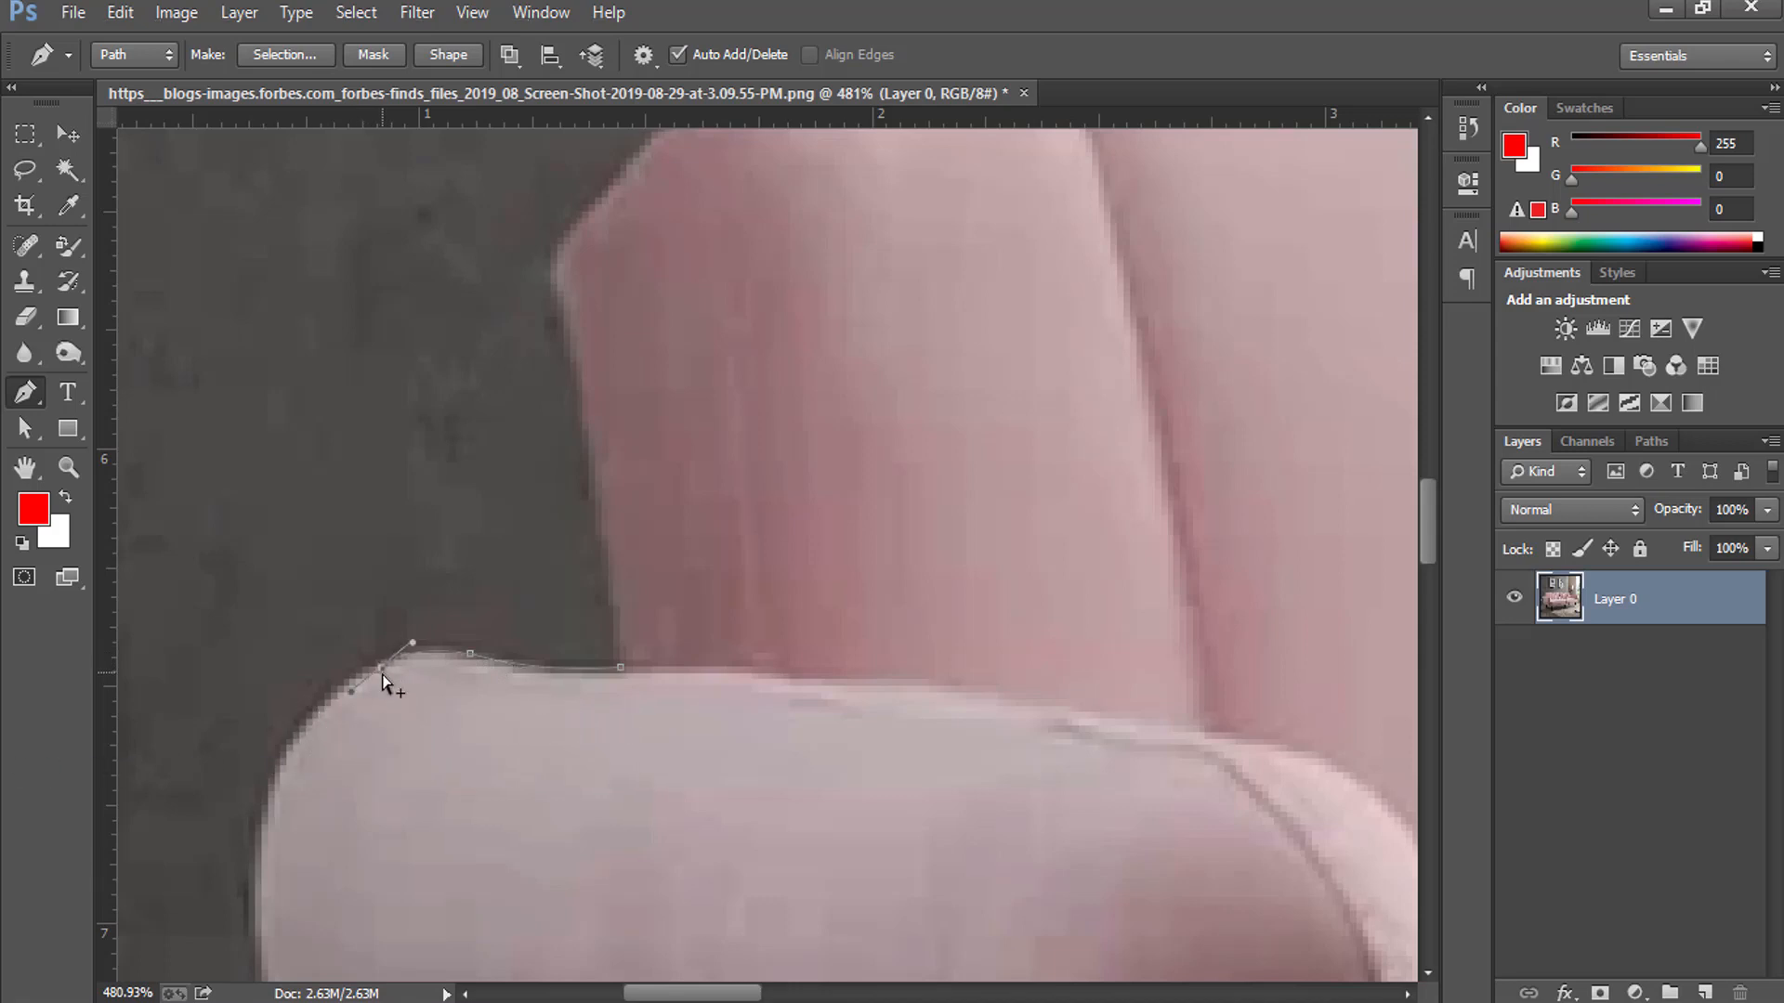
{"action": "left_click_drag", "start_coordinate": [364, 669], "coordinate": [319, 694]}
{"action": "left_click", "coordinate": [370, 669], "text": "alt"}
{"action": "left_click_drag", "start_coordinate": [477, 735], "coordinate": [764, 538]}
{"action": "left_click_drag", "start_coordinate": [544, 654], "coordinate": [518, 800]}
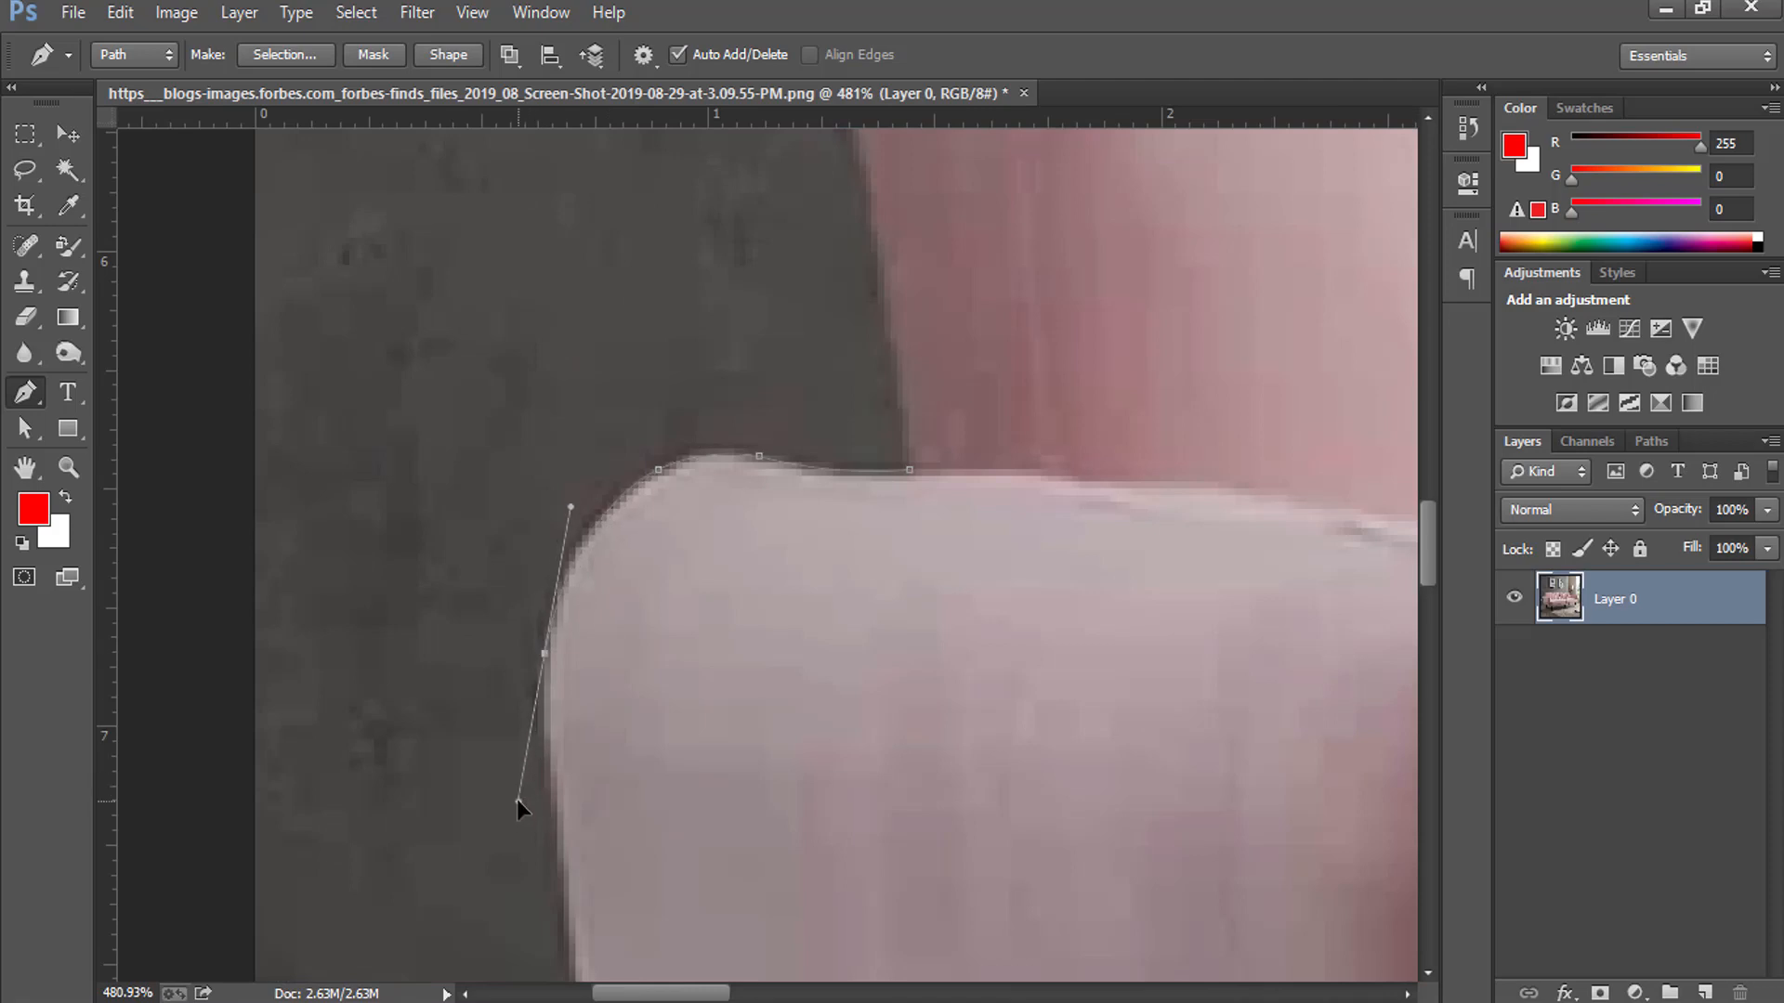
{"action": "left_click", "coordinate": [545, 654], "text": "alt"}
Trace the left armrest's outer side downward with curved segments to just above its lower corner
{"action": "scroll", "coordinate": [717, 585], "scroll_direction": "down", "scroll_amount": 5}
{"action": "scroll", "coordinate": [717, 585], "scroll_direction": "left", "scroll_amount": 1}
{"action": "left_click_drag", "start_coordinate": [692, 718], "coordinate": [712, 834]}
{"action": "left_click", "coordinate": [690, 719], "text": "alt"}
{"action": "scroll", "coordinate": [868, 756], "scroll_direction": "down", "scroll_amount": 5}
{"action": "scroll", "coordinate": [867, 757], "scroll_direction": "right", "scroll_amount": 1}
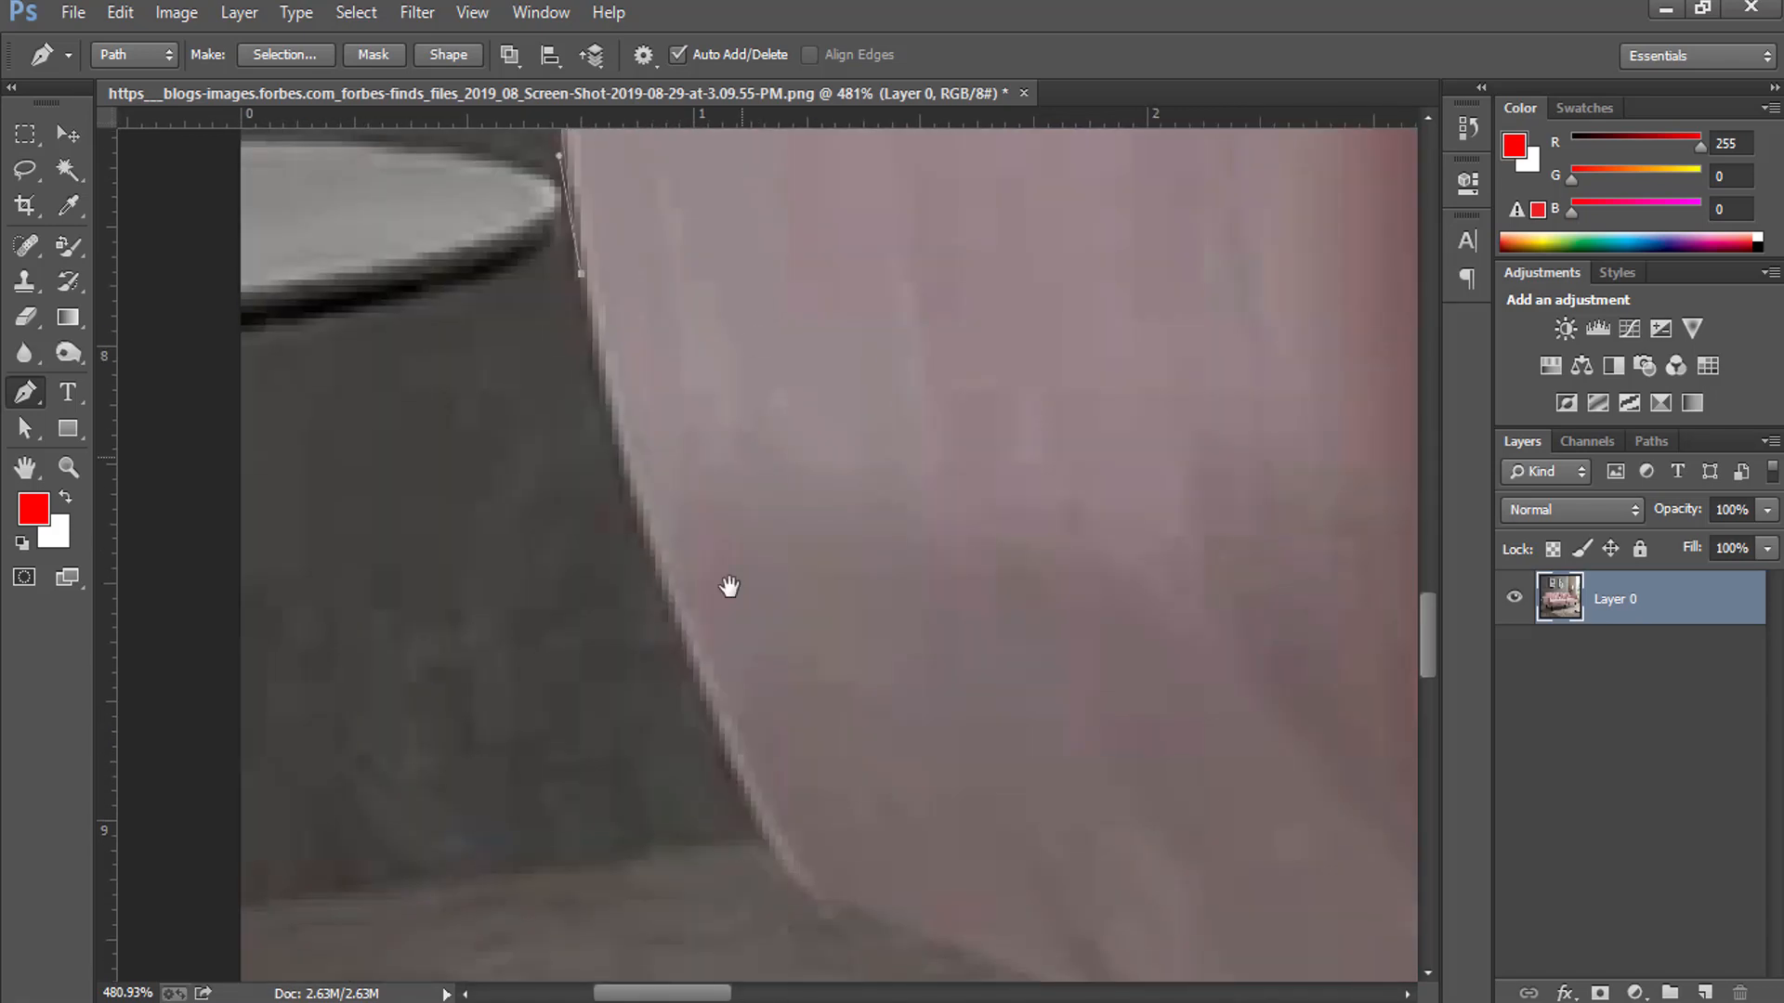
{"action": "left_click_drag", "start_coordinate": [732, 769], "coordinate": [825, 978]}
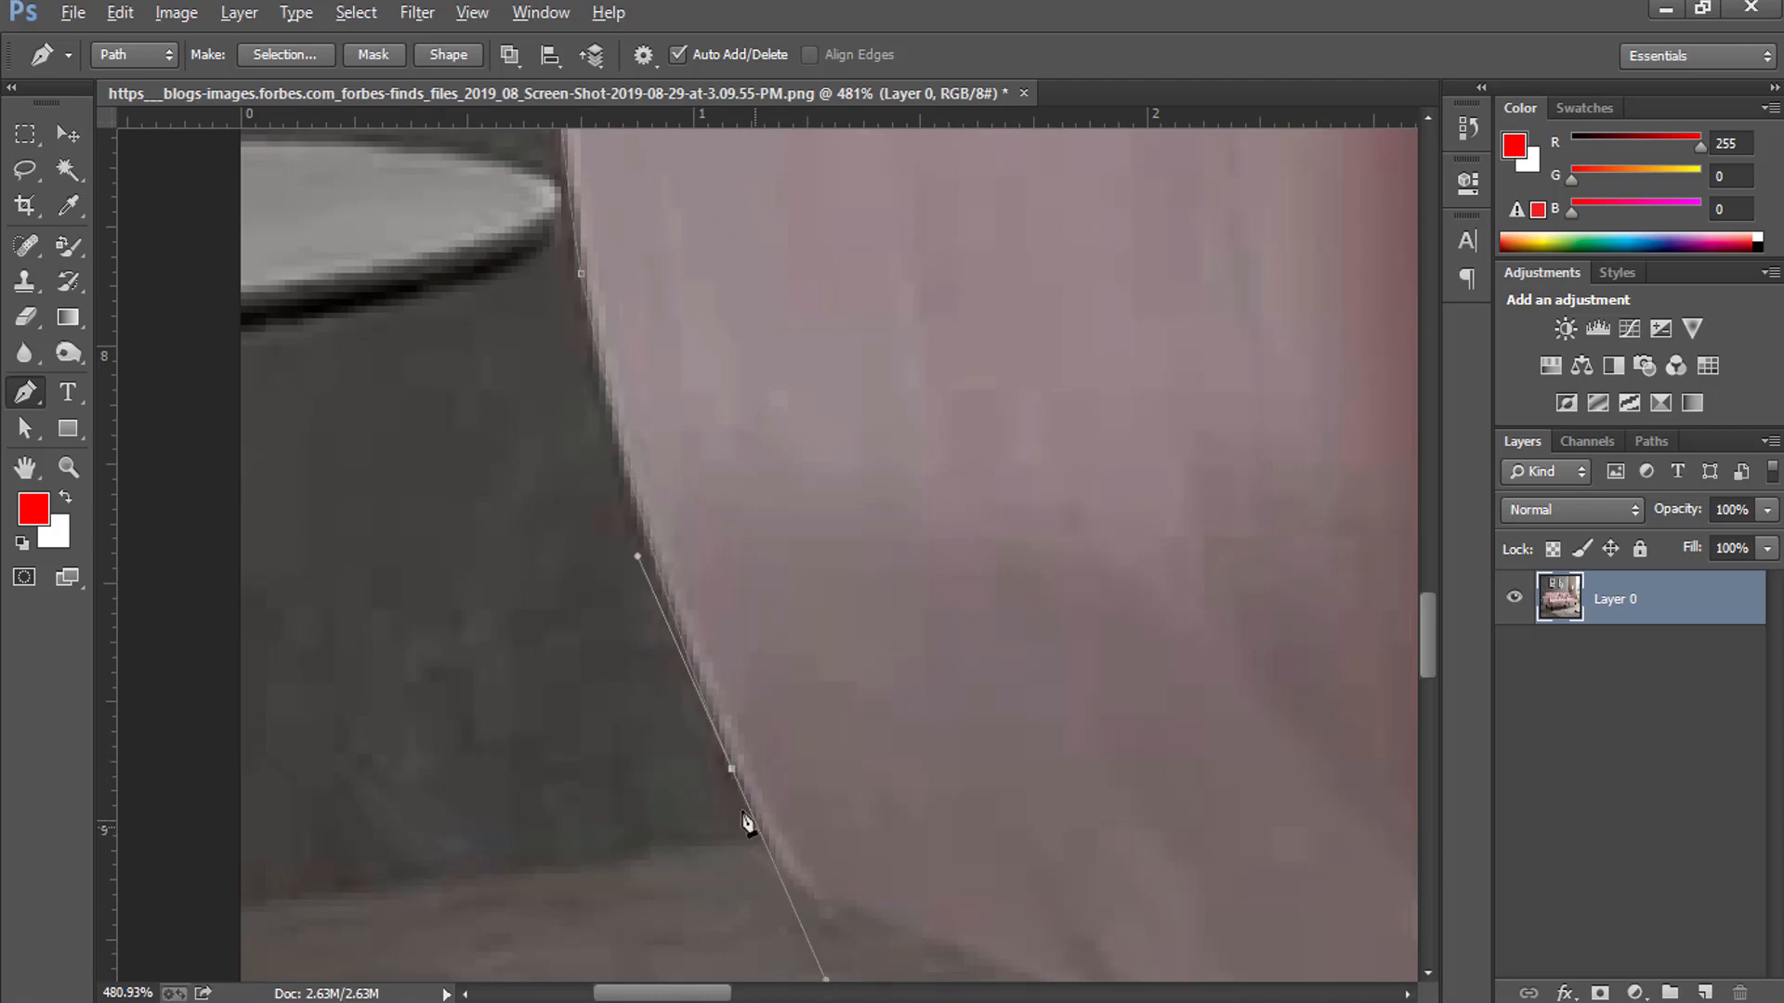
{"action": "left_click", "coordinate": [732, 771], "text": "alt"}
Extend the path around the left armrest's lower corner and along its underside past the top of the first leg
{"action": "left_click_drag", "start_coordinate": [1093, 754], "coordinate": [916, 552]}
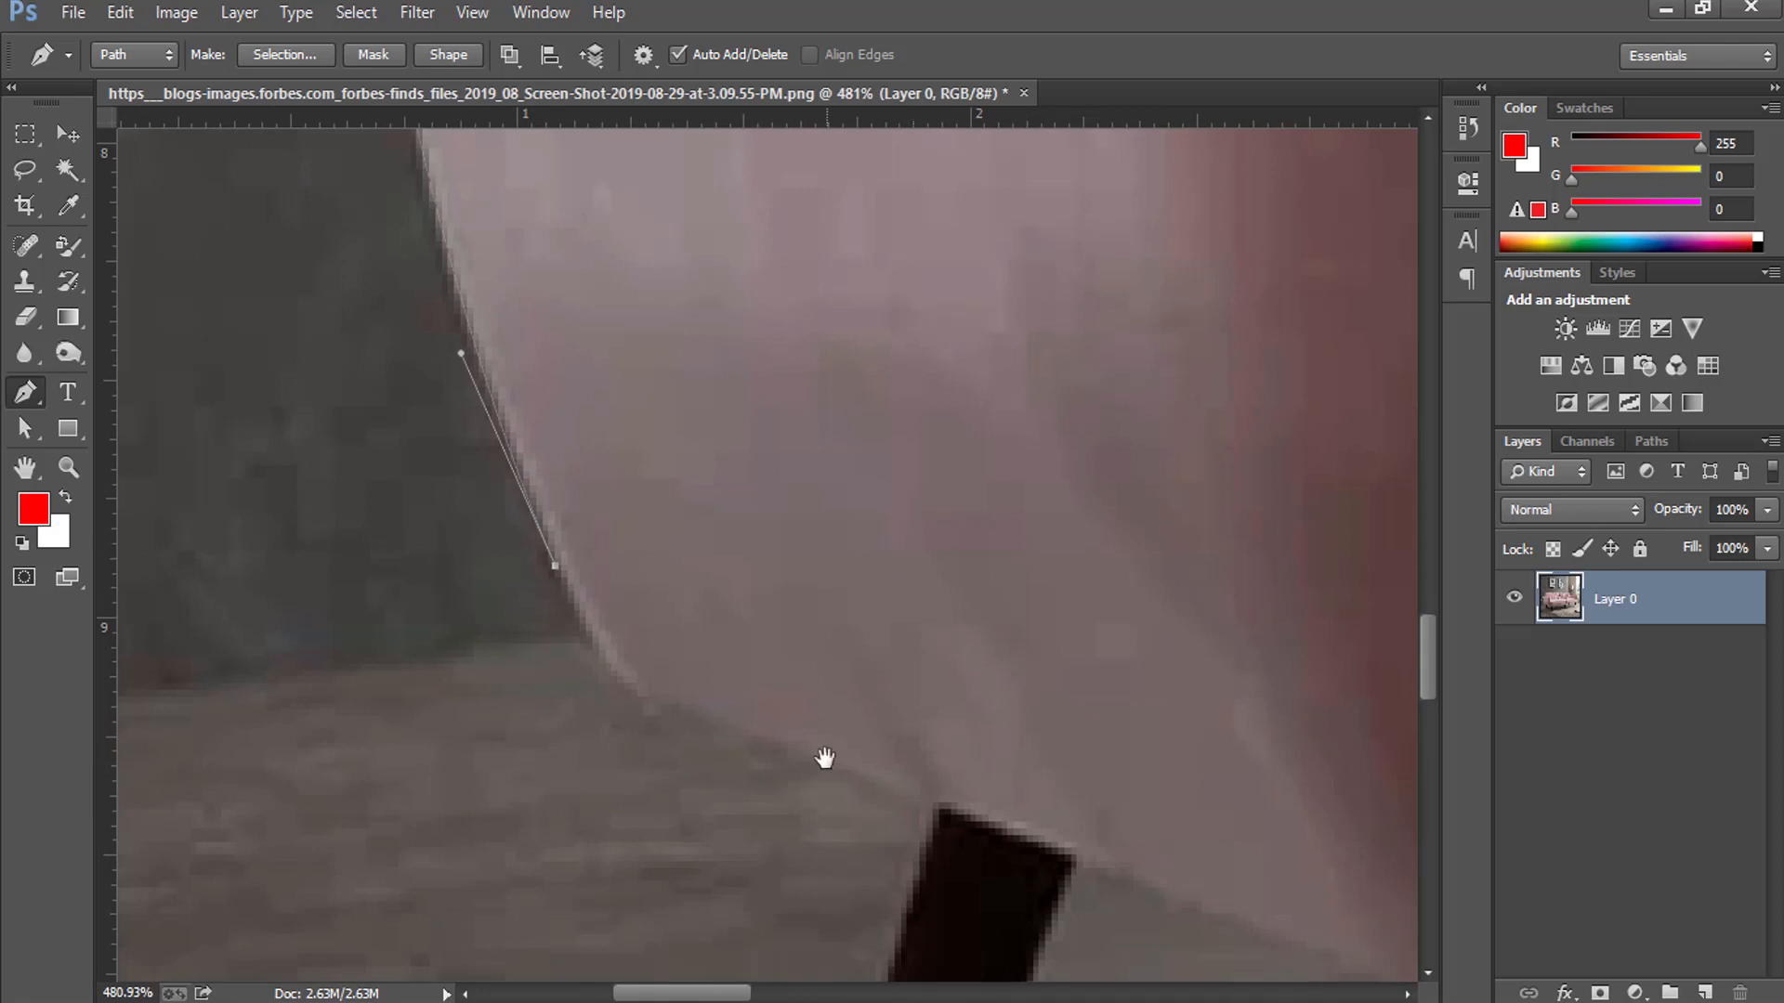
{"action": "left_click_drag", "start_coordinate": [824, 756], "coordinate": [705, 586]}
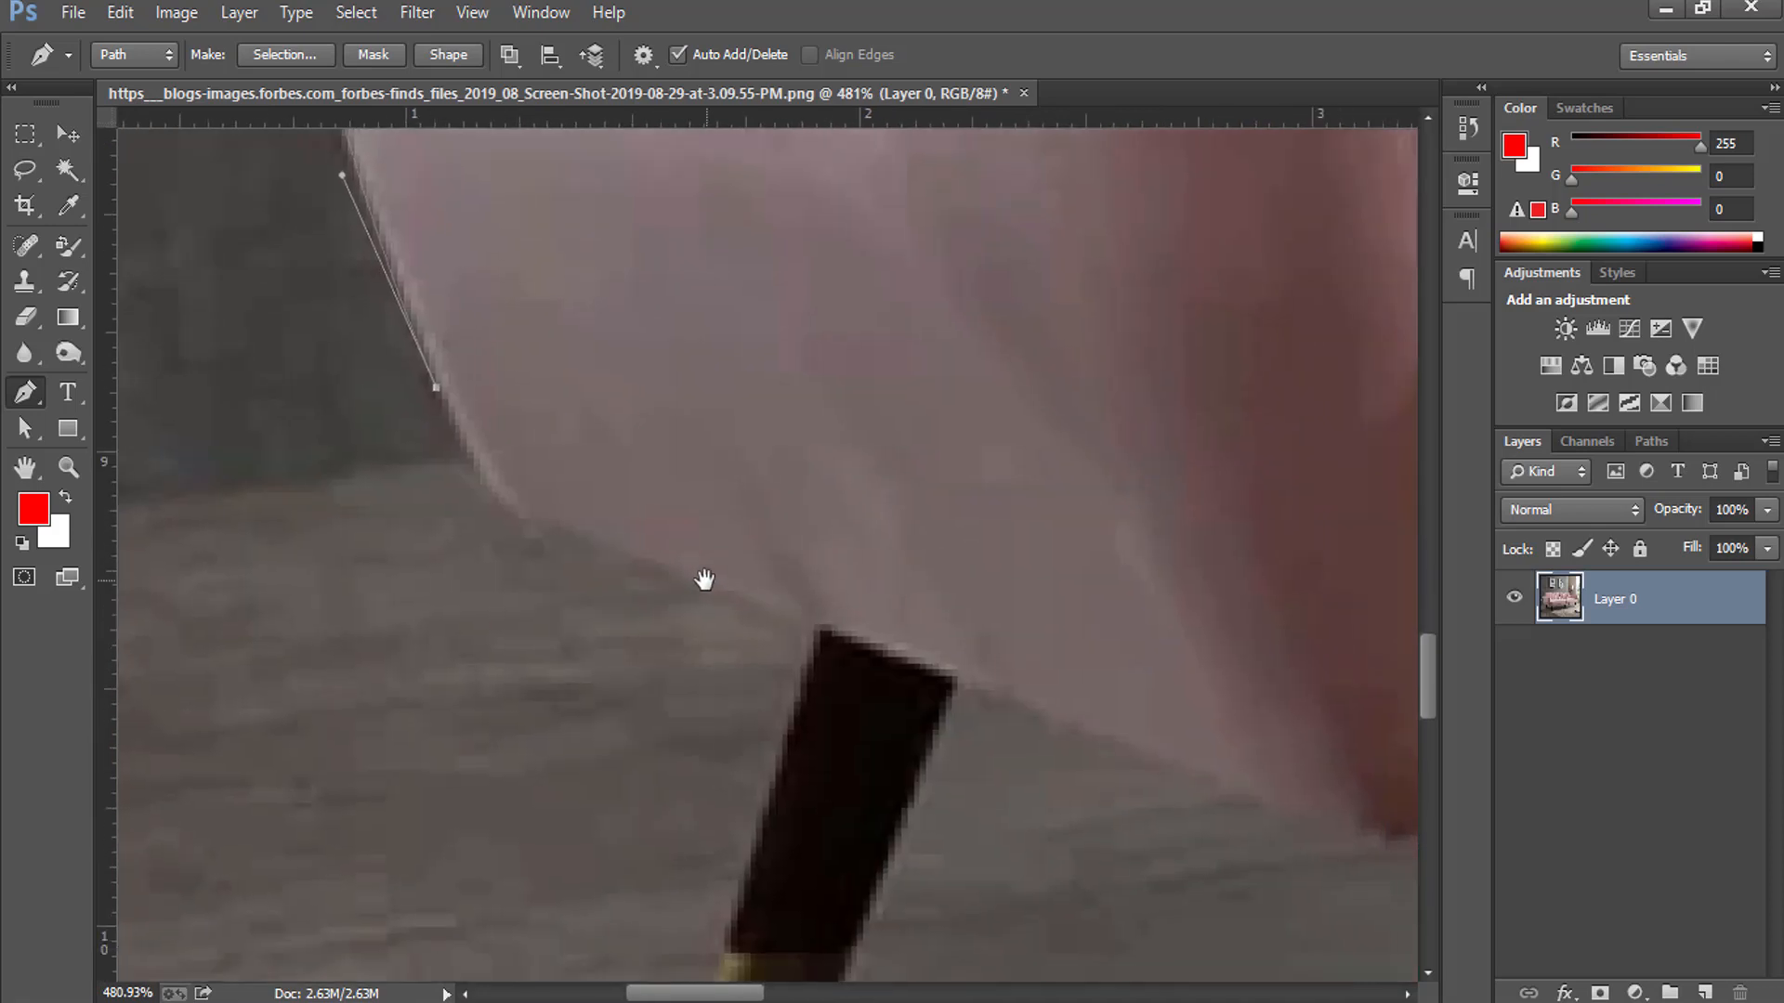
{"action": "left_click", "coordinate": [504, 507]}
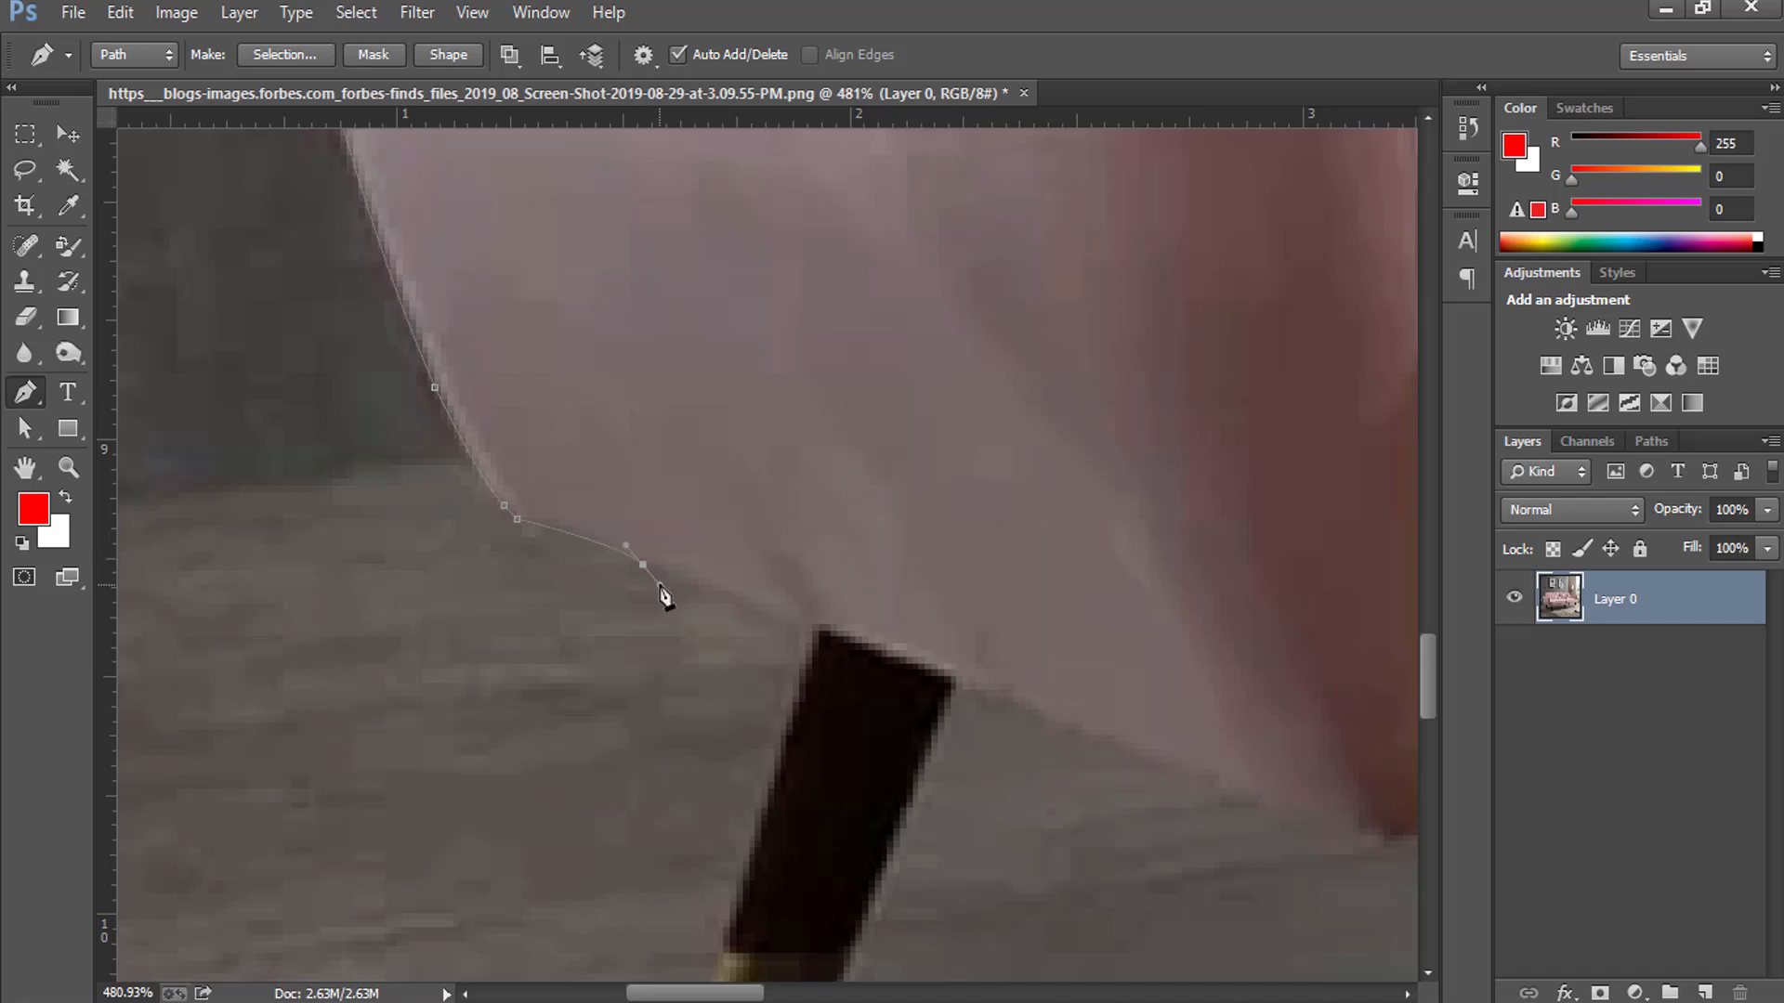
{"action": "left_click", "coordinate": [641, 566], "text": "alt"}
{"action": "left_click_drag", "start_coordinate": [1082, 730], "coordinate": [1152, 772]}
{"action": "left_click", "coordinate": [1083, 731], "text": "alt"}
Trace the rest of the left armrest's underside and around the bottom of its front corner with short segments
{"action": "left_click_drag", "start_coordinate": [1182, 701], "coordinate": [633, 577]}
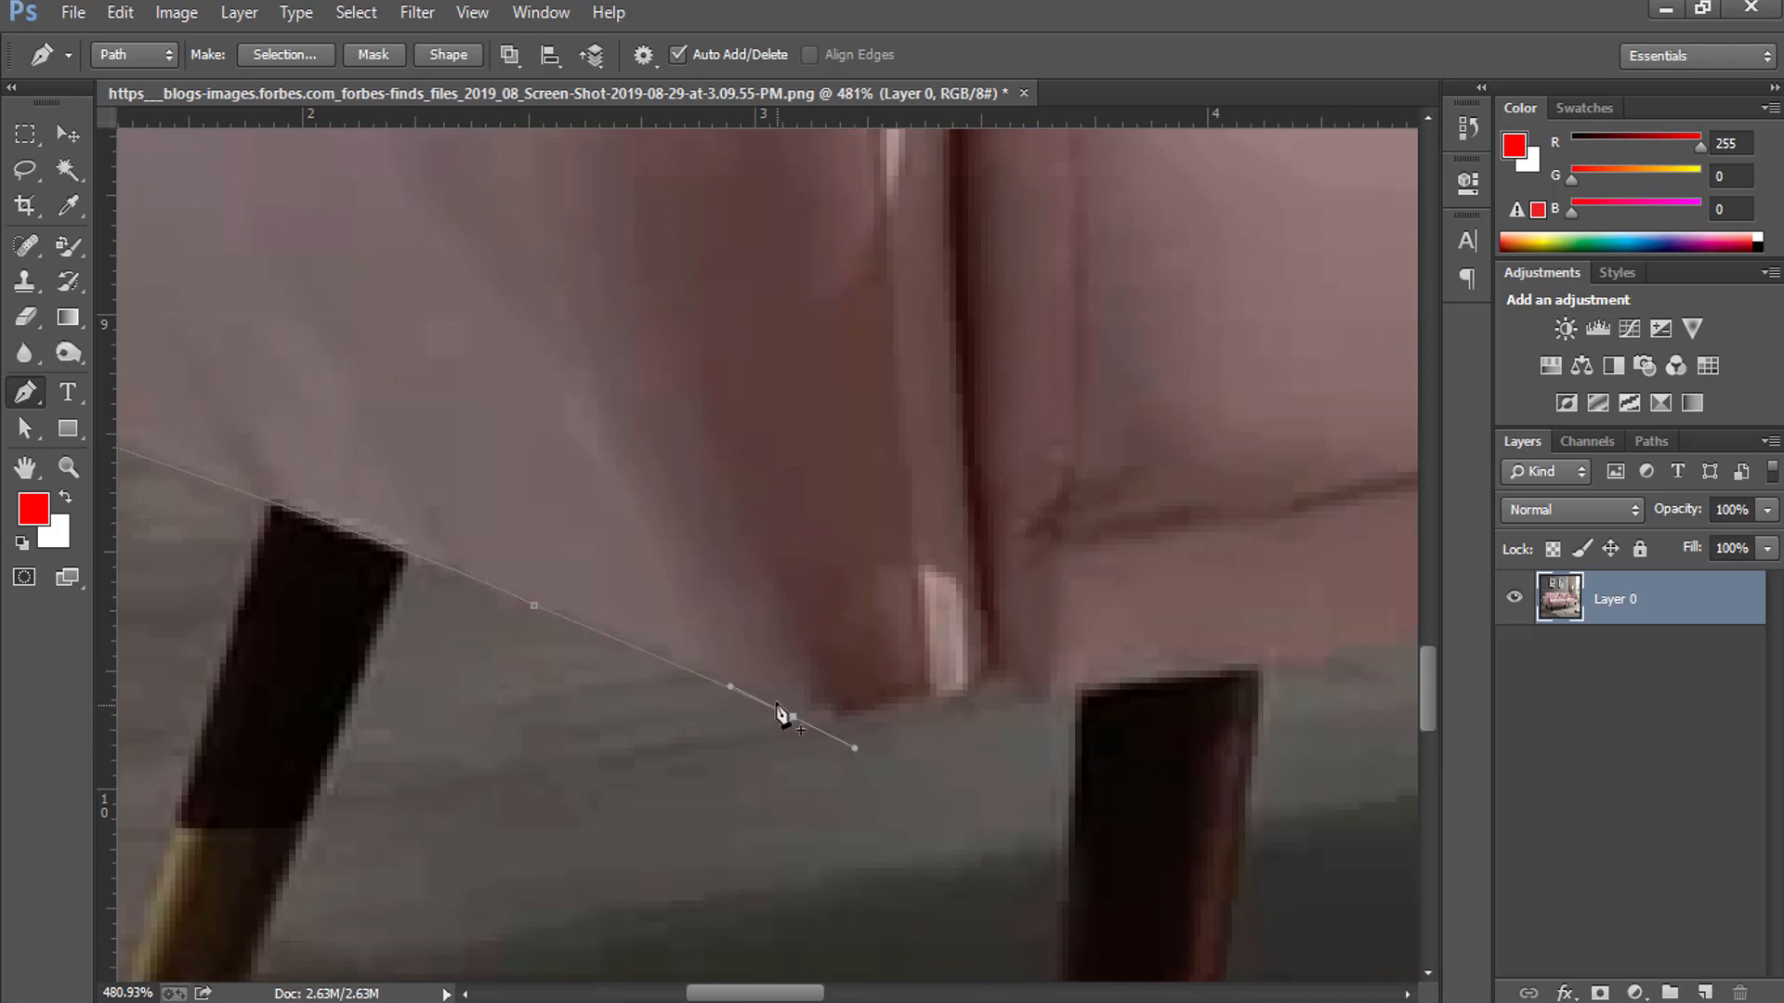
{"action": "left_click", "coordinate": [792, 718], "text": "alt"}
{"action": "left_click", "coordinate": [817, 730]}
{"action": "left_click", "coordinate": [856, 723]}
{"action": "left_click", "coordinate": [881, 724]}
{"action": "left_click", "coordinate": [926, 717]}
{"action": "left_click", "coordinate": [956, 711]}
{"action": "left_click_drag", "start_coordinate": [1015, 701], "coordinate": [712, 703]}
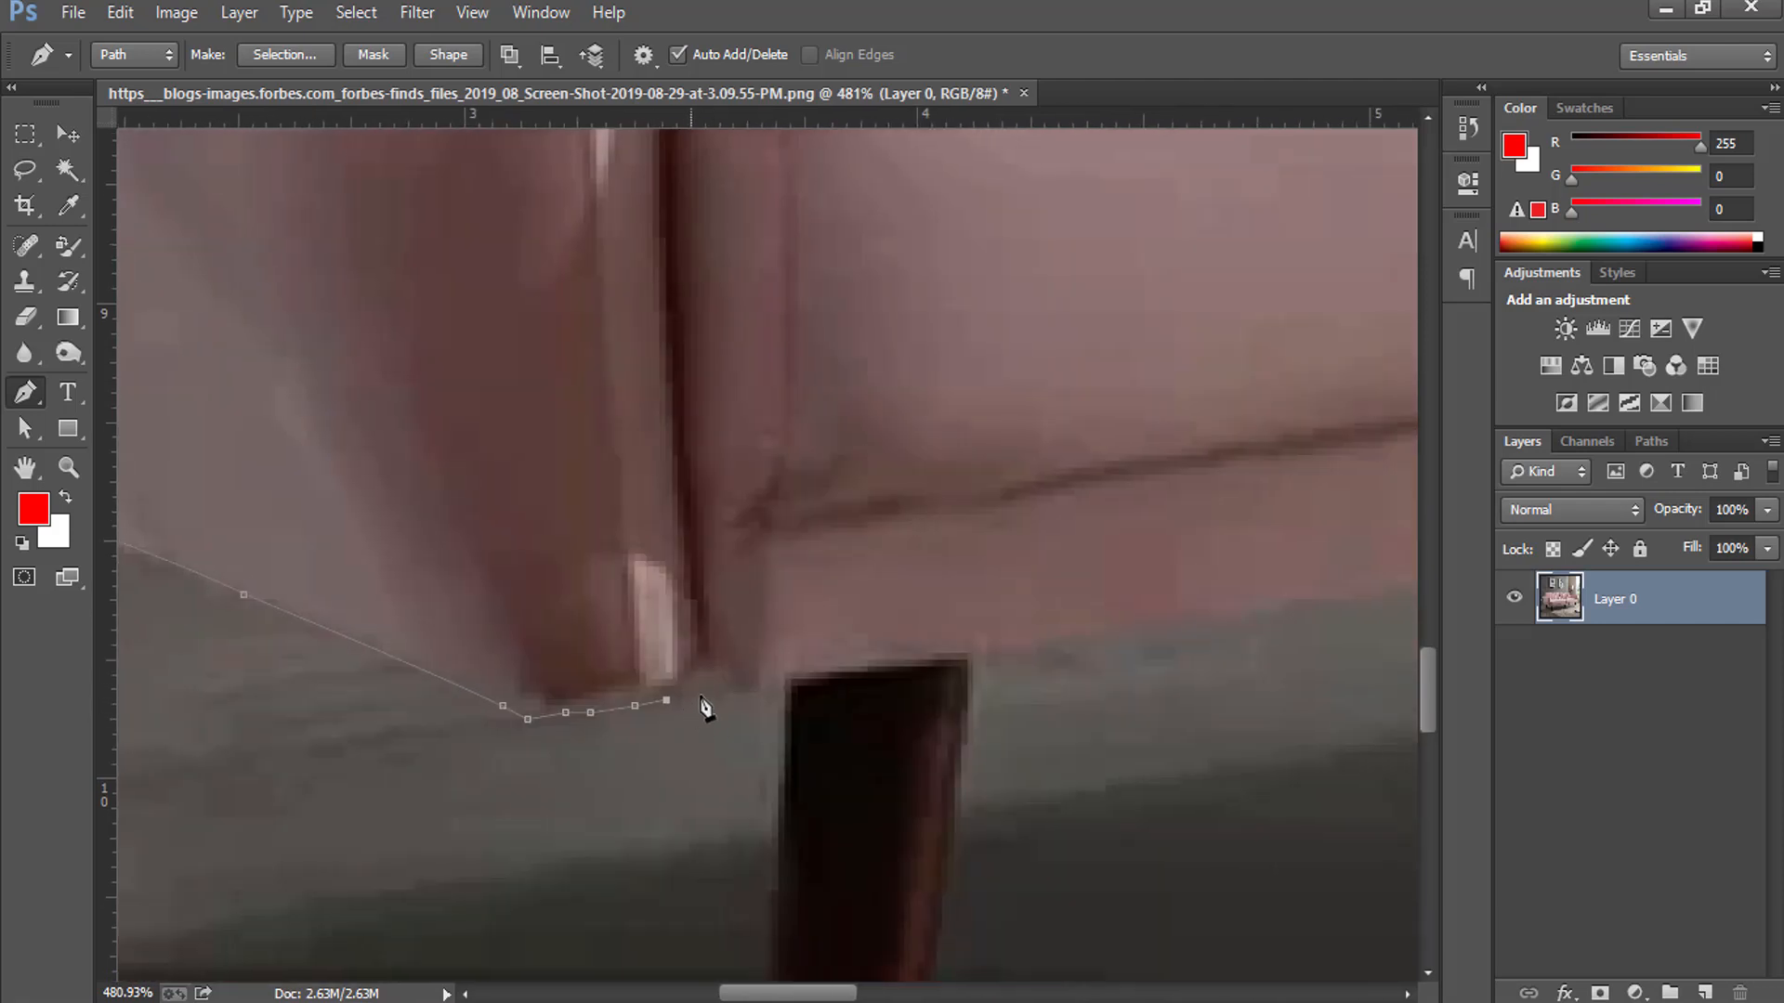
Continue the path across the top of the second leg and along the seat base to the far side of the third leg
{"action": "left_click", "coordinate": [736, 693]}
{"action": "left_click", "coordinate": [774, 685]}
{"action": "left_click", "coordinate": [816, 667]}
{"action": "left_click", "coordinate": [972, 654]}
{"action": "left_click_drag", "start_coordinate": [1073, 622], "coordinate": [502, 671]}
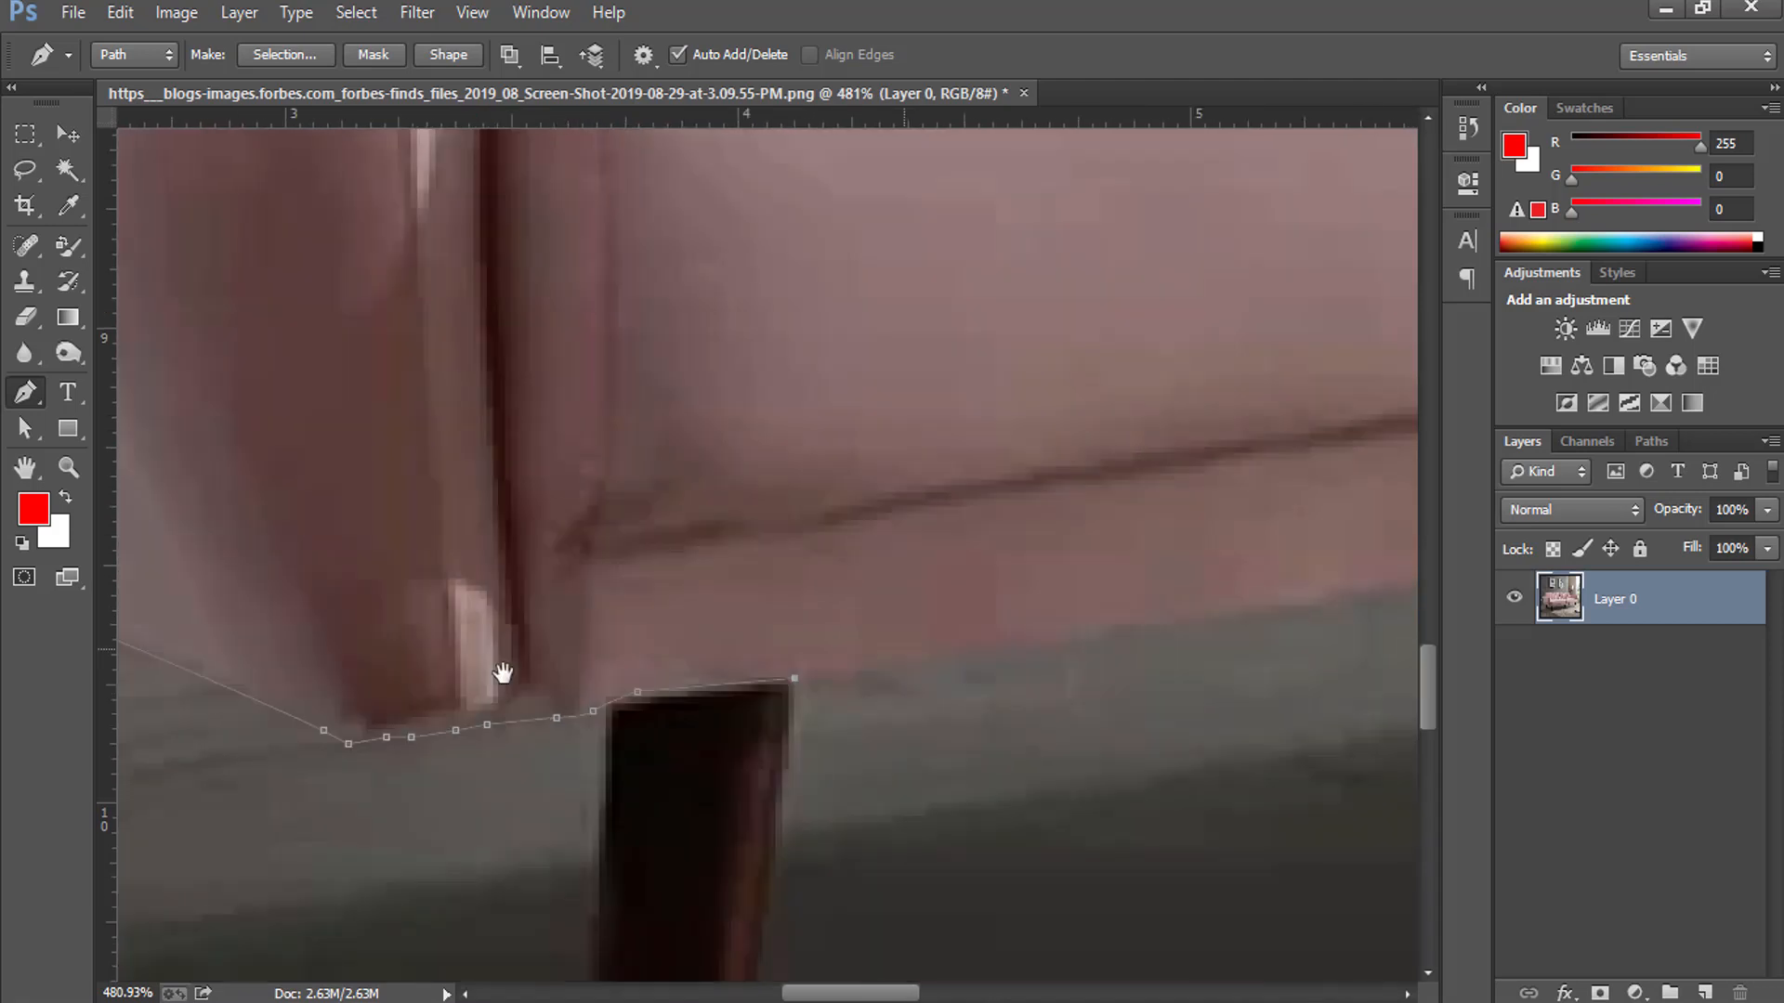
{"action": "left_click_drag", "start_coordinate": [1297, 559], "coordinate": [1374, 548]}
{"action": "left_click", "coordinate": [1397, 542]}
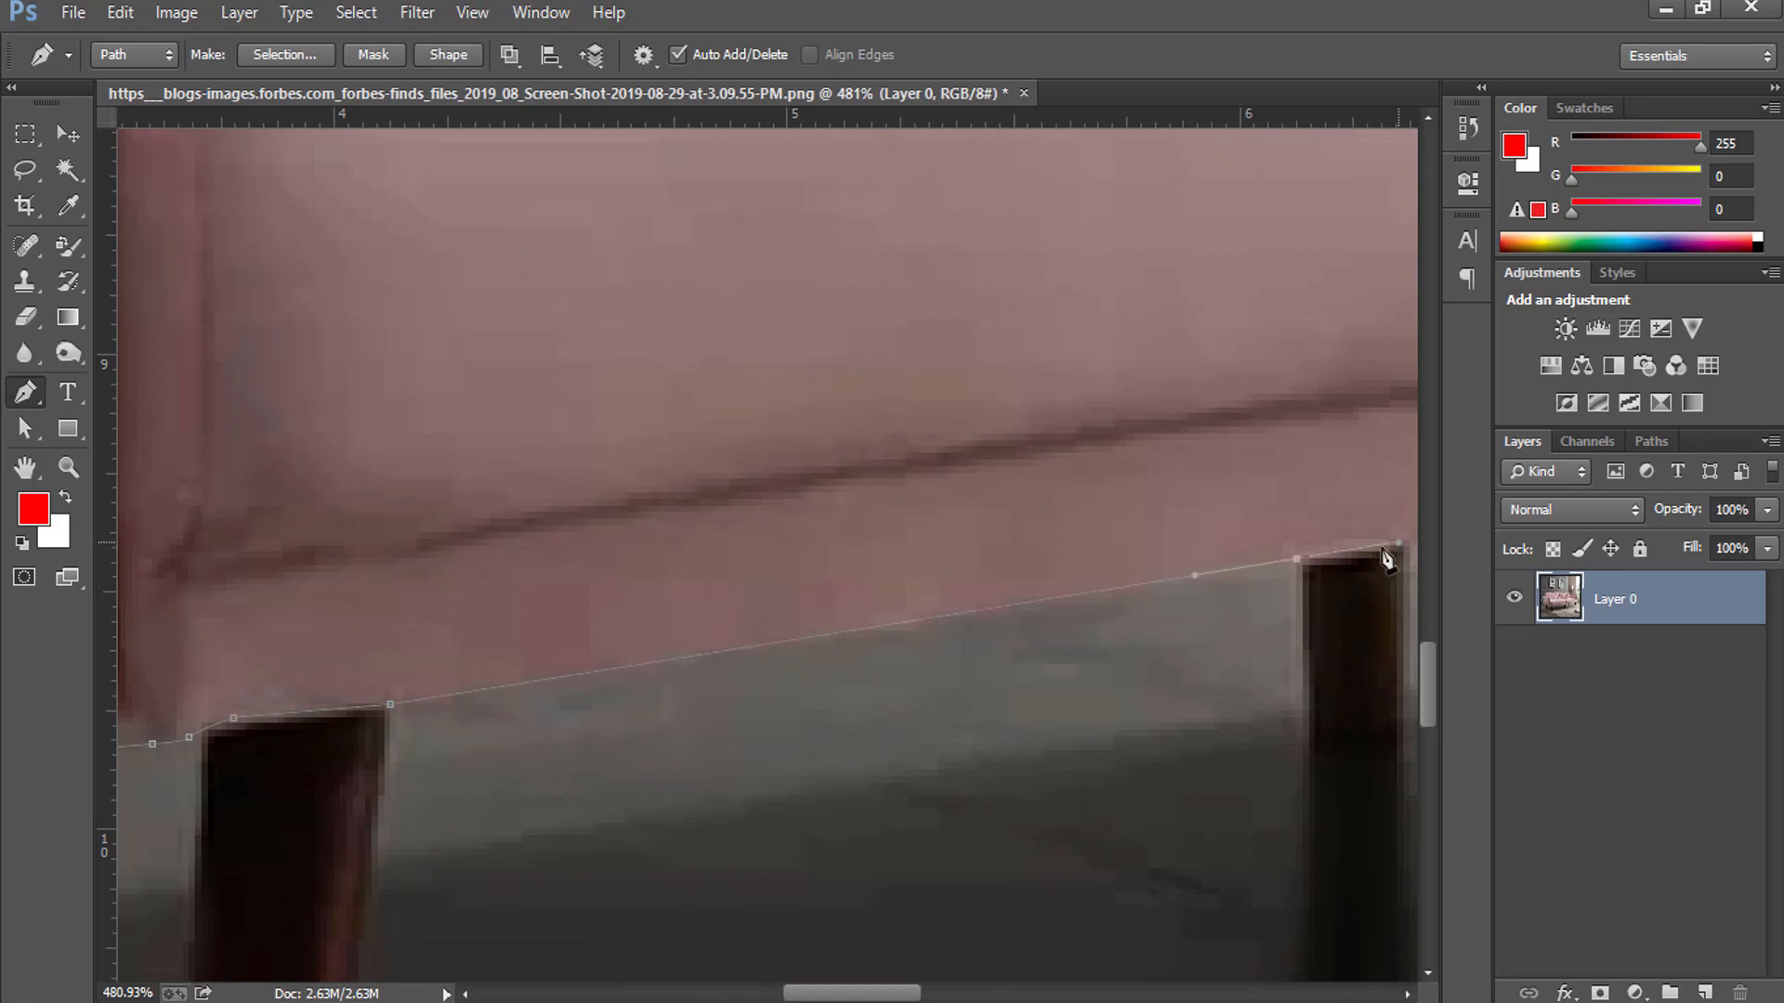
Trace the seat base's lower edge from the third leg across the top of the next dark leg
{"action": "left_click_drag", "start_coordinate": [1282, 482], "coordinate": [661, 597]}
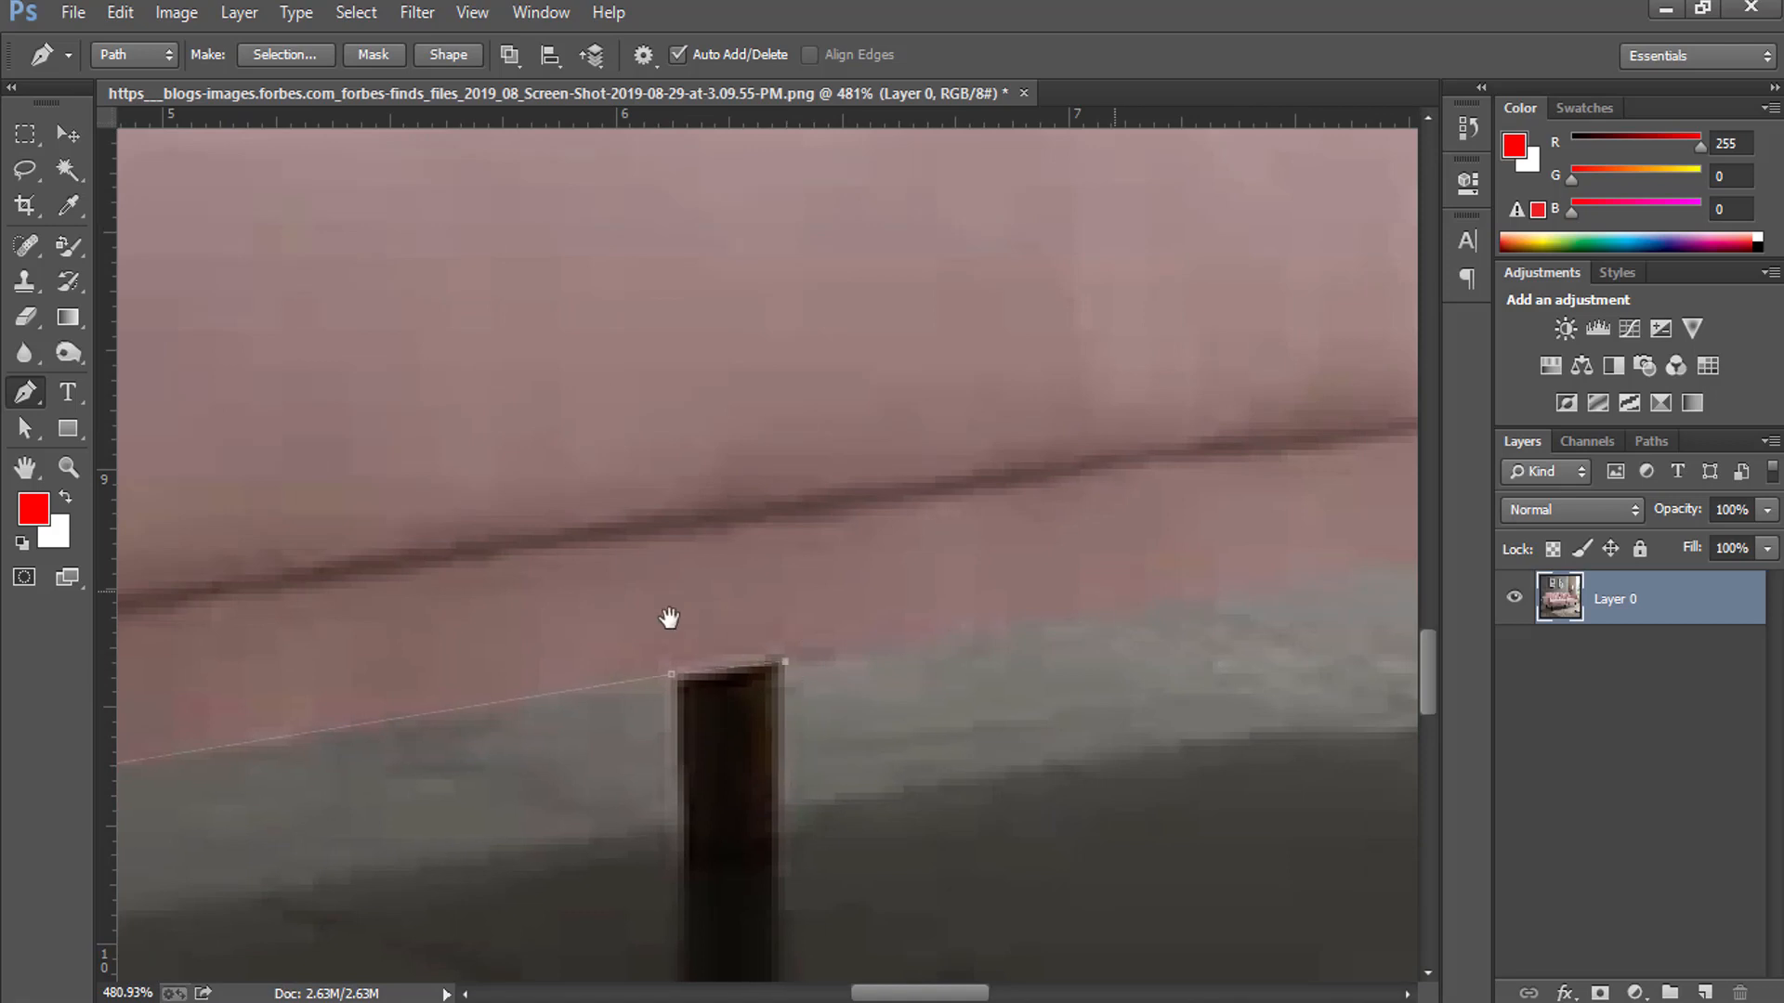
{"action": "scroll", "coordinate": [763, 609], "scroll_direction": "right", "scroll_amount": 5}
{"action": "left_click_drag", "start_coordinate": [979, 593], "coordinate": [1025, 590]}
{"action": "left_click", "coordinate": [980, 593], "text": "alt"}
{"action": "left_click", "coordinate": [1129, 574]}
Extend the path along the seat base's underside and across the top of the short gold leg
{"action": "left_click_drag", "start_coordinate": [1163, 602], "coordinate": [861, 656]}
{"action": "left_click_drag", "start_coordinate": [1101, 627], "coordinate": [807, 692]}
{"action": "left_click_drag", "start_coordinate": [1121, 651], "coordinate": [929, 679]}
{"action": "left_click_drag", "start_coordinate": [732, 685], "coordinate": [809, 655]}
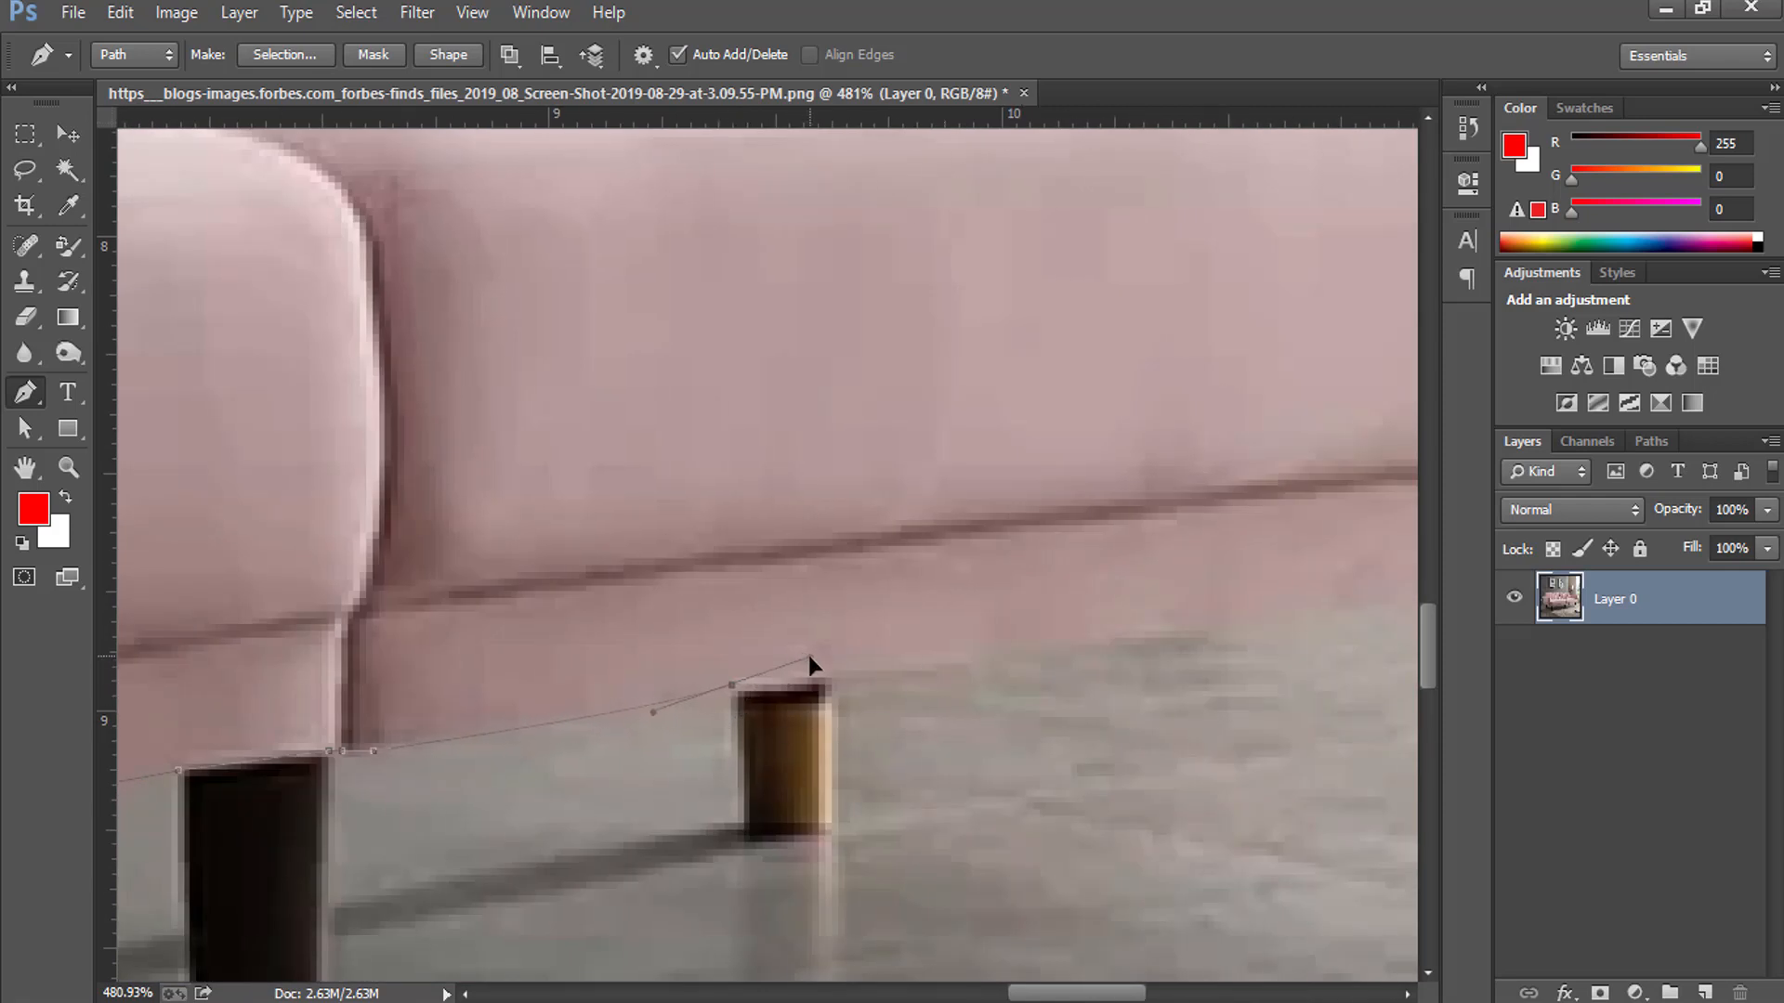
{"action": "left_click", "coordinate": [733, 688], "text": "alt"}
{"action": "left_click", "coordinate": [807, 679]}
Trace the lower edge from the gold leg to the slanted right leg and across that leg's top
{"action": "left_click_drag", "start_coordinate": [983, 637], "coordinate": [493, 777]}
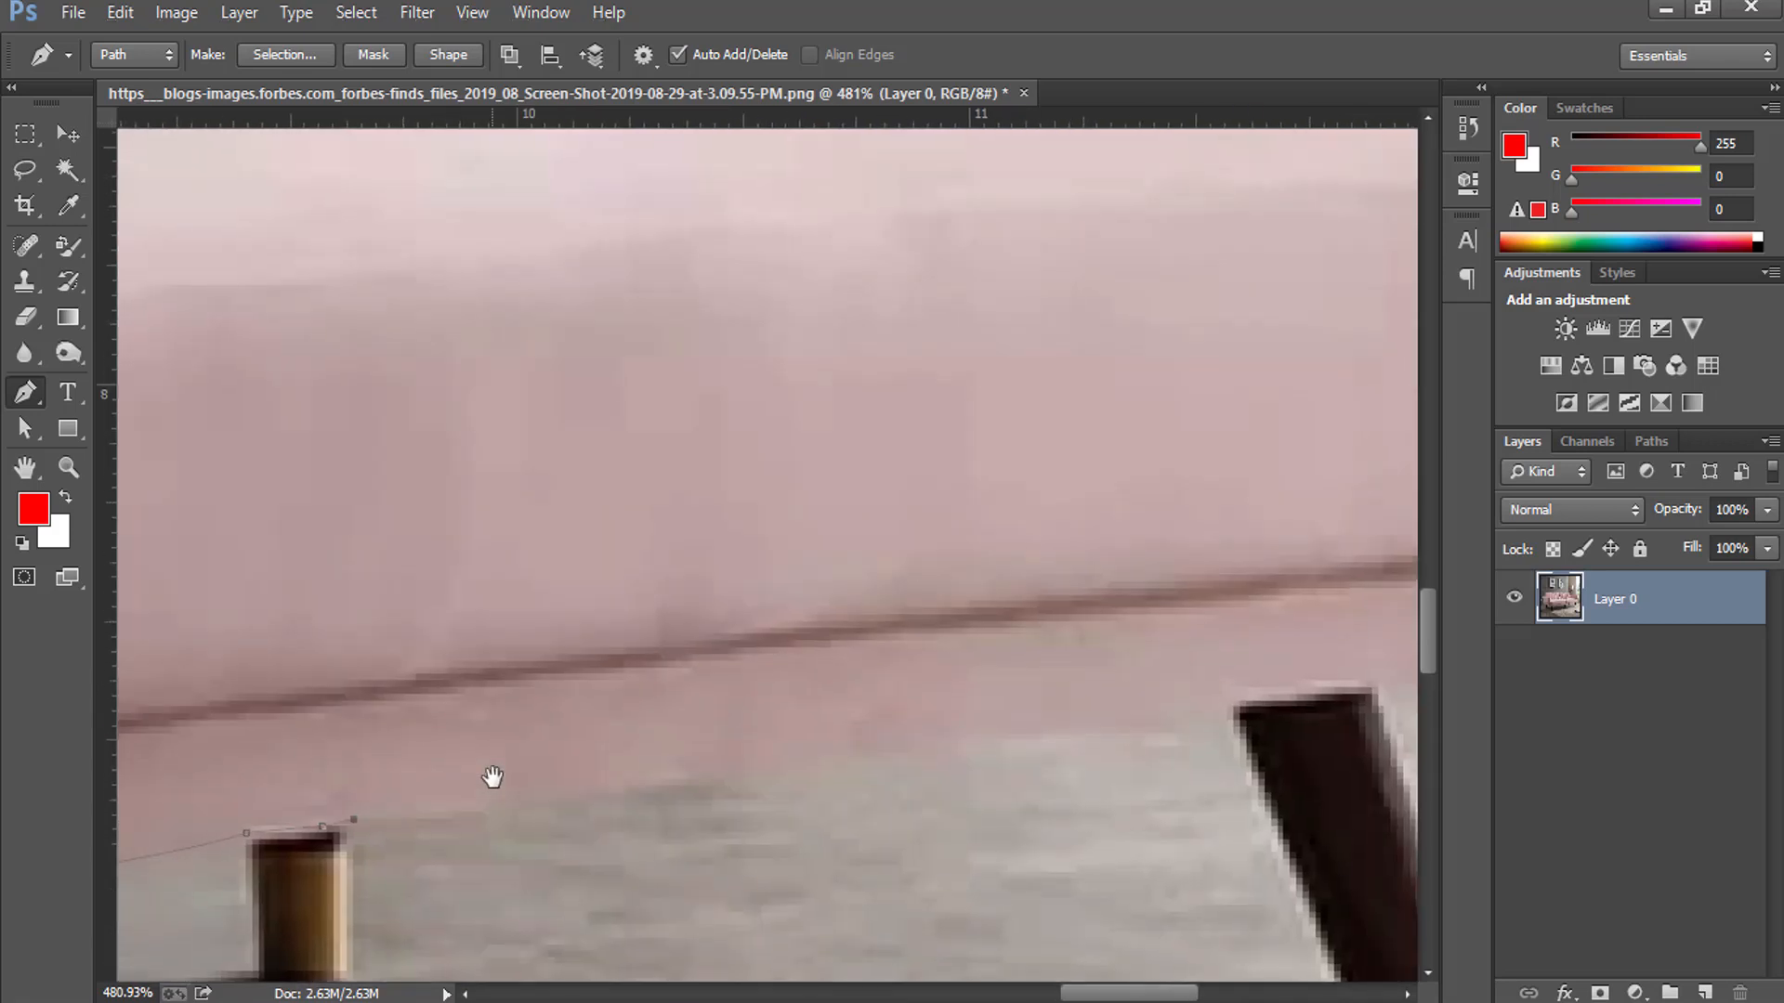
{"action": "left_click_drag", "start_coordinate": [1236, 727], "coordinate": [1396, 727]}
{"action": "left_click", "coordinate": [1234, 727]}
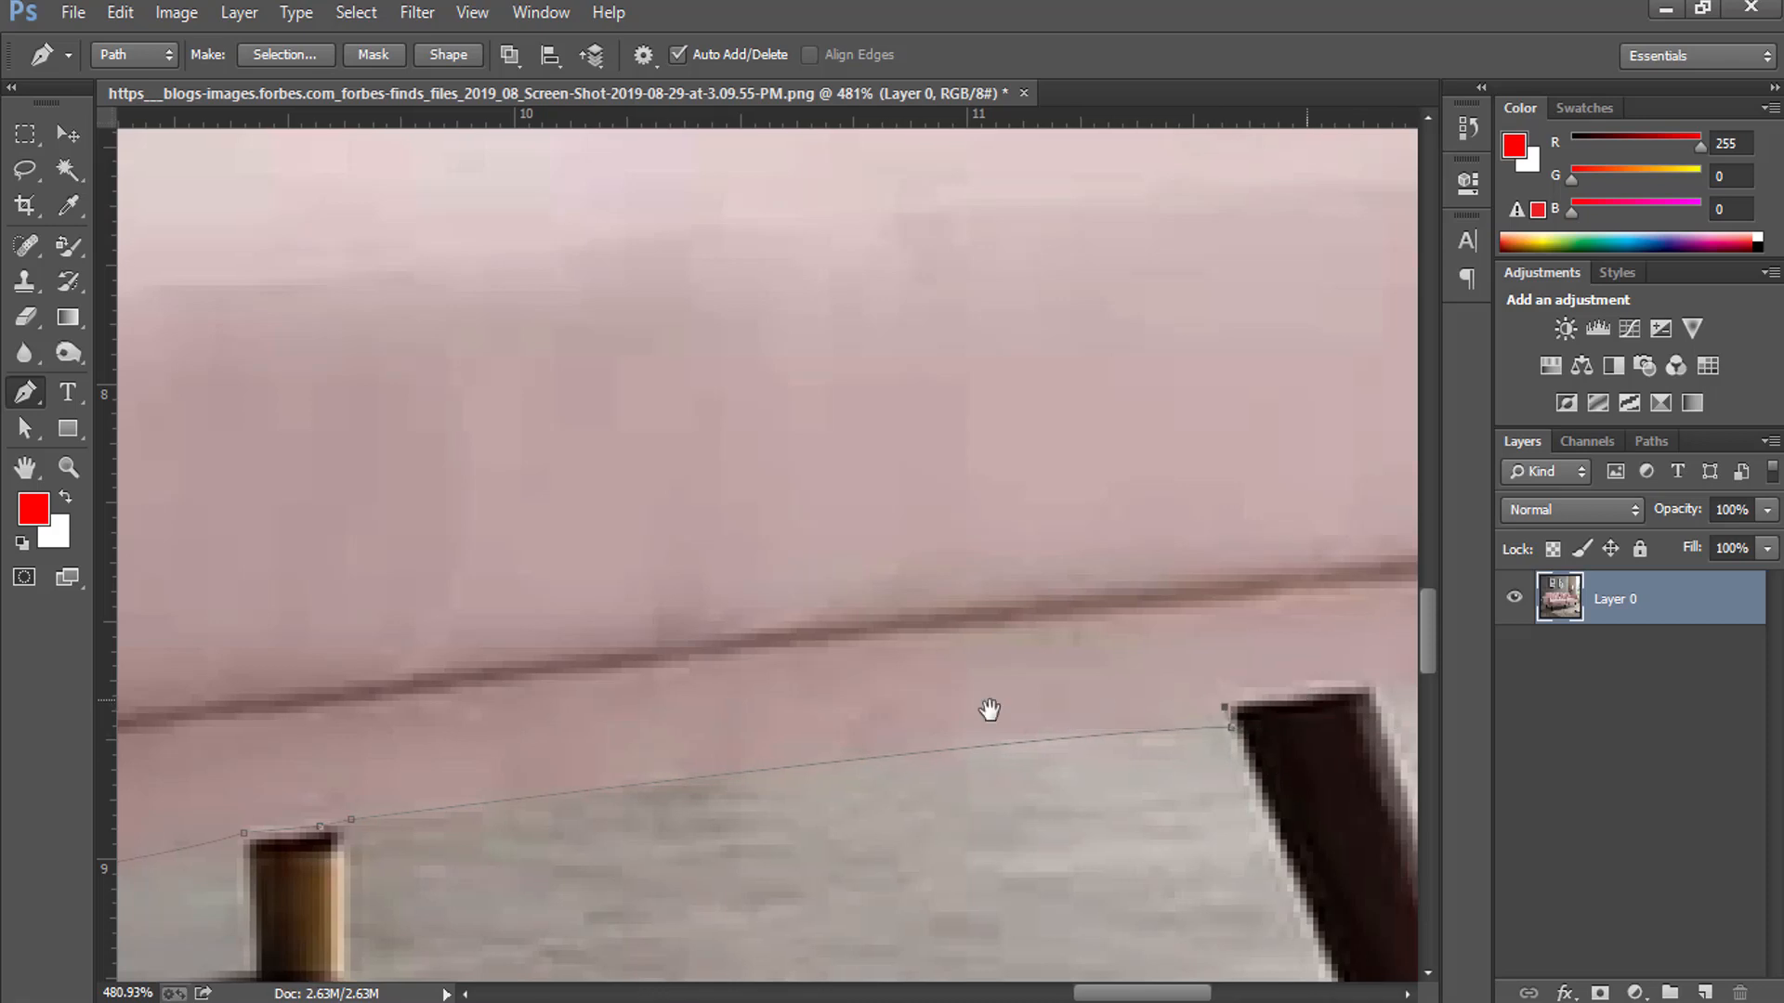
{"action": "left_click_drag", "start_coordinate": [1127, 709], "coordinate": [828, 716]}
{"action": "left_click", "coordinate": [863, 705]}
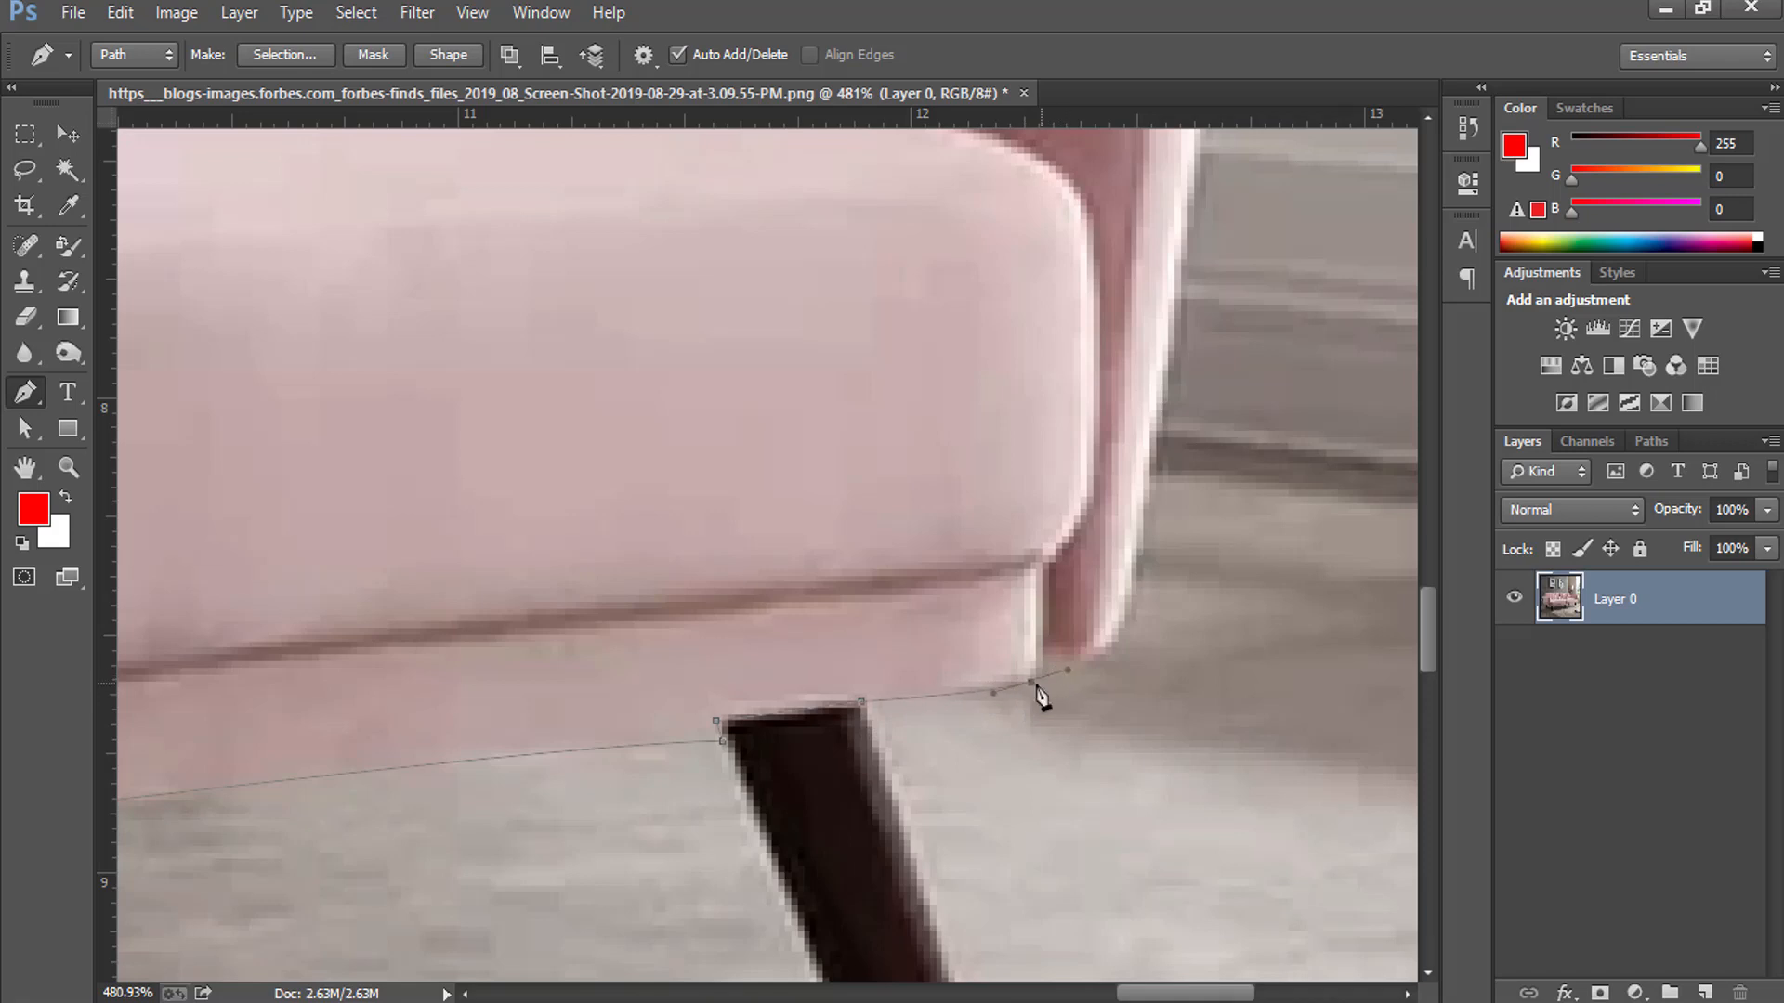
Outline the sofa's lower right corner and trace the right armrest's outer edge up to its shoulder
{"action": "left_click", "coordinate": [1032, 685]}
{"action": "left_click", "coordinate": [1043, 655]}
{"action": "left_click_drag", "start_coordinate": [1145, 610], "coordinate": [724, 647]}
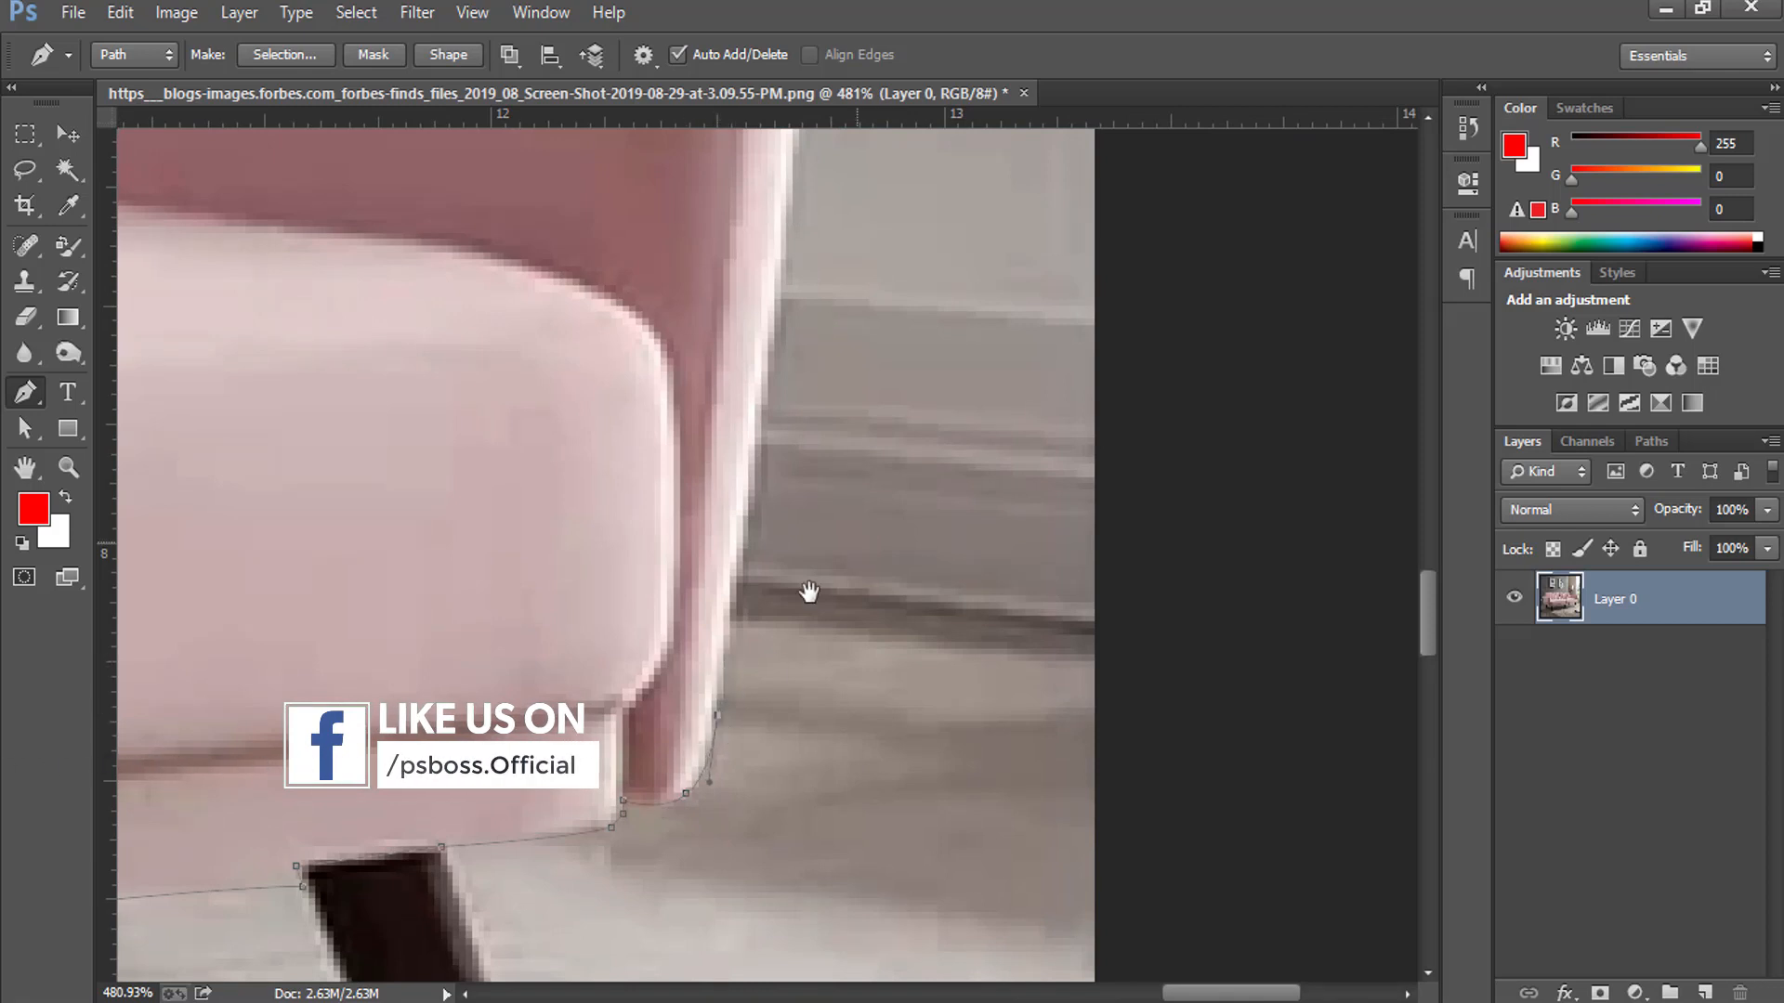
{"action": "left_click_drag", "start_coordinate": [852, 541], "coordinate": [686, 744]}
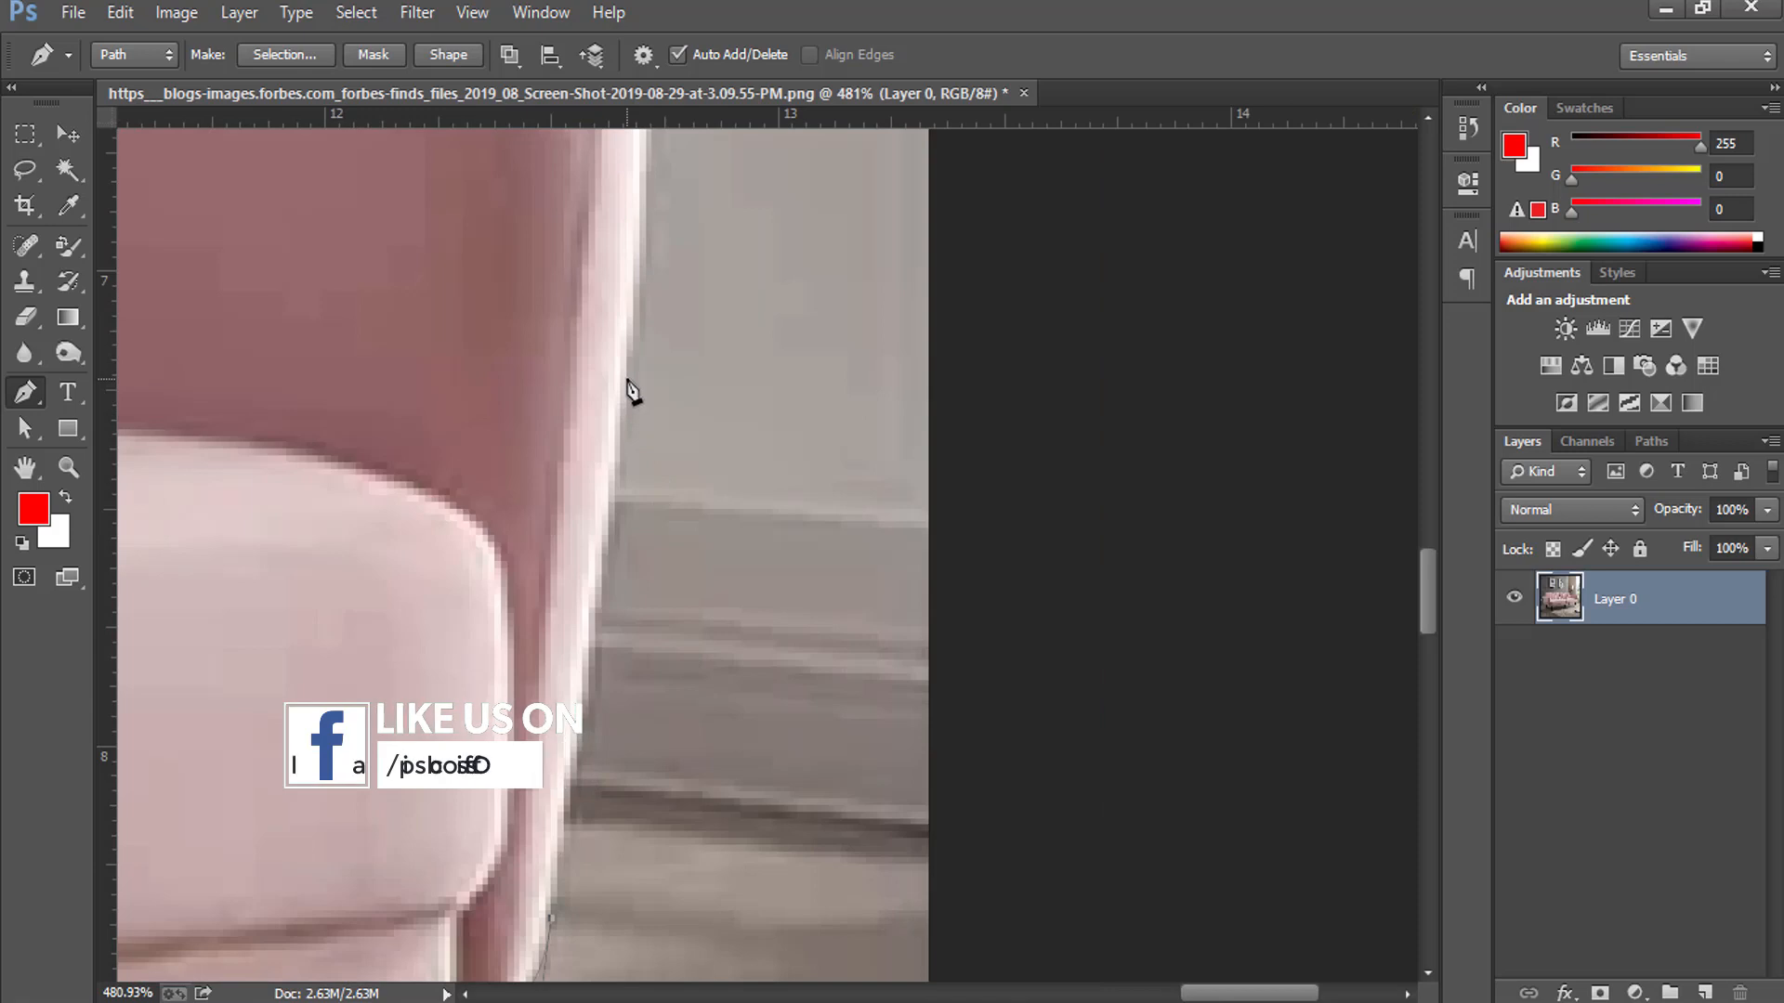
{"action": "mouse_move", "coordinate": [627, 376]}
{"action": "left_mouse_down"}
{"action": "mouse_move", "coordinate": [631, 293]}
{"action": "mouse_move", "coordinate": [614, 574]}
{"action": "left_mouse_up"}
{"action": "left_click_drag", "start_coordinate": [545, 324], "coordinate": [542, 218]}
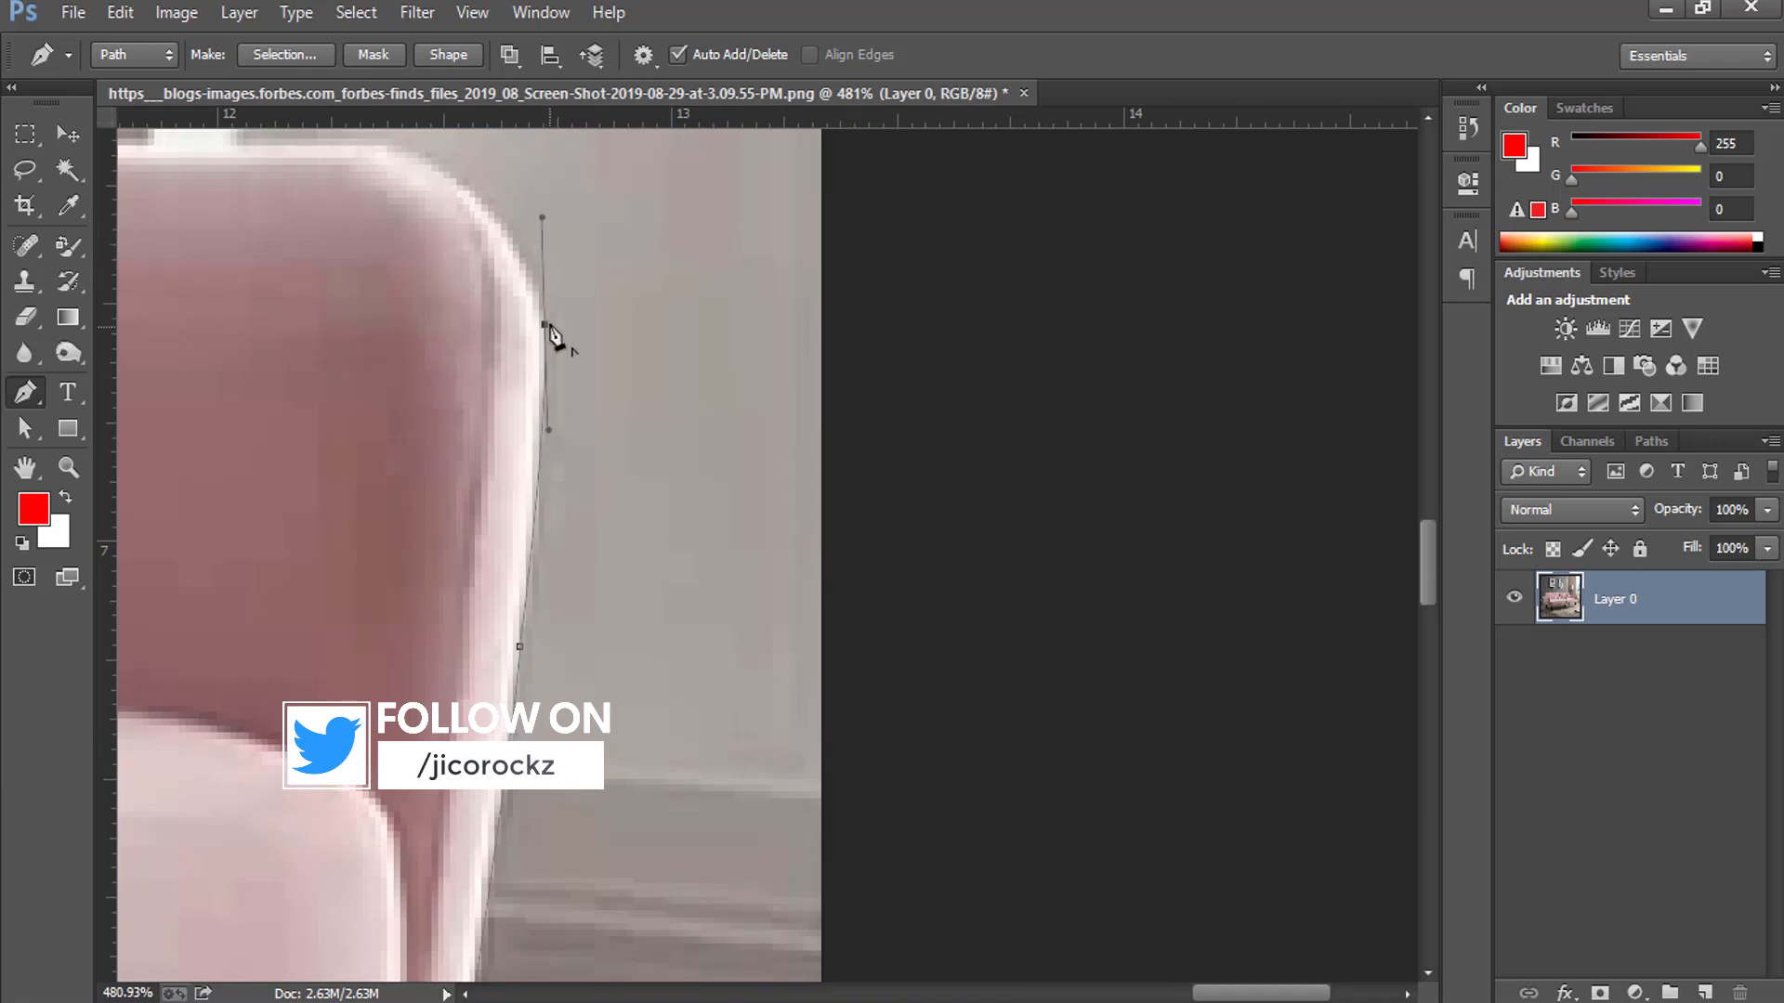
Curve the path around the right armrest's rounded upper corner, ending with a corner anchor on its top edge
{"action": "left_click_drag", "start_coordinate": [370, 418], "coordinate": [892, 747]}
{"action": "left_click_drag", "start_coordinate": [761, 617], "coordinate": [758, 606]}
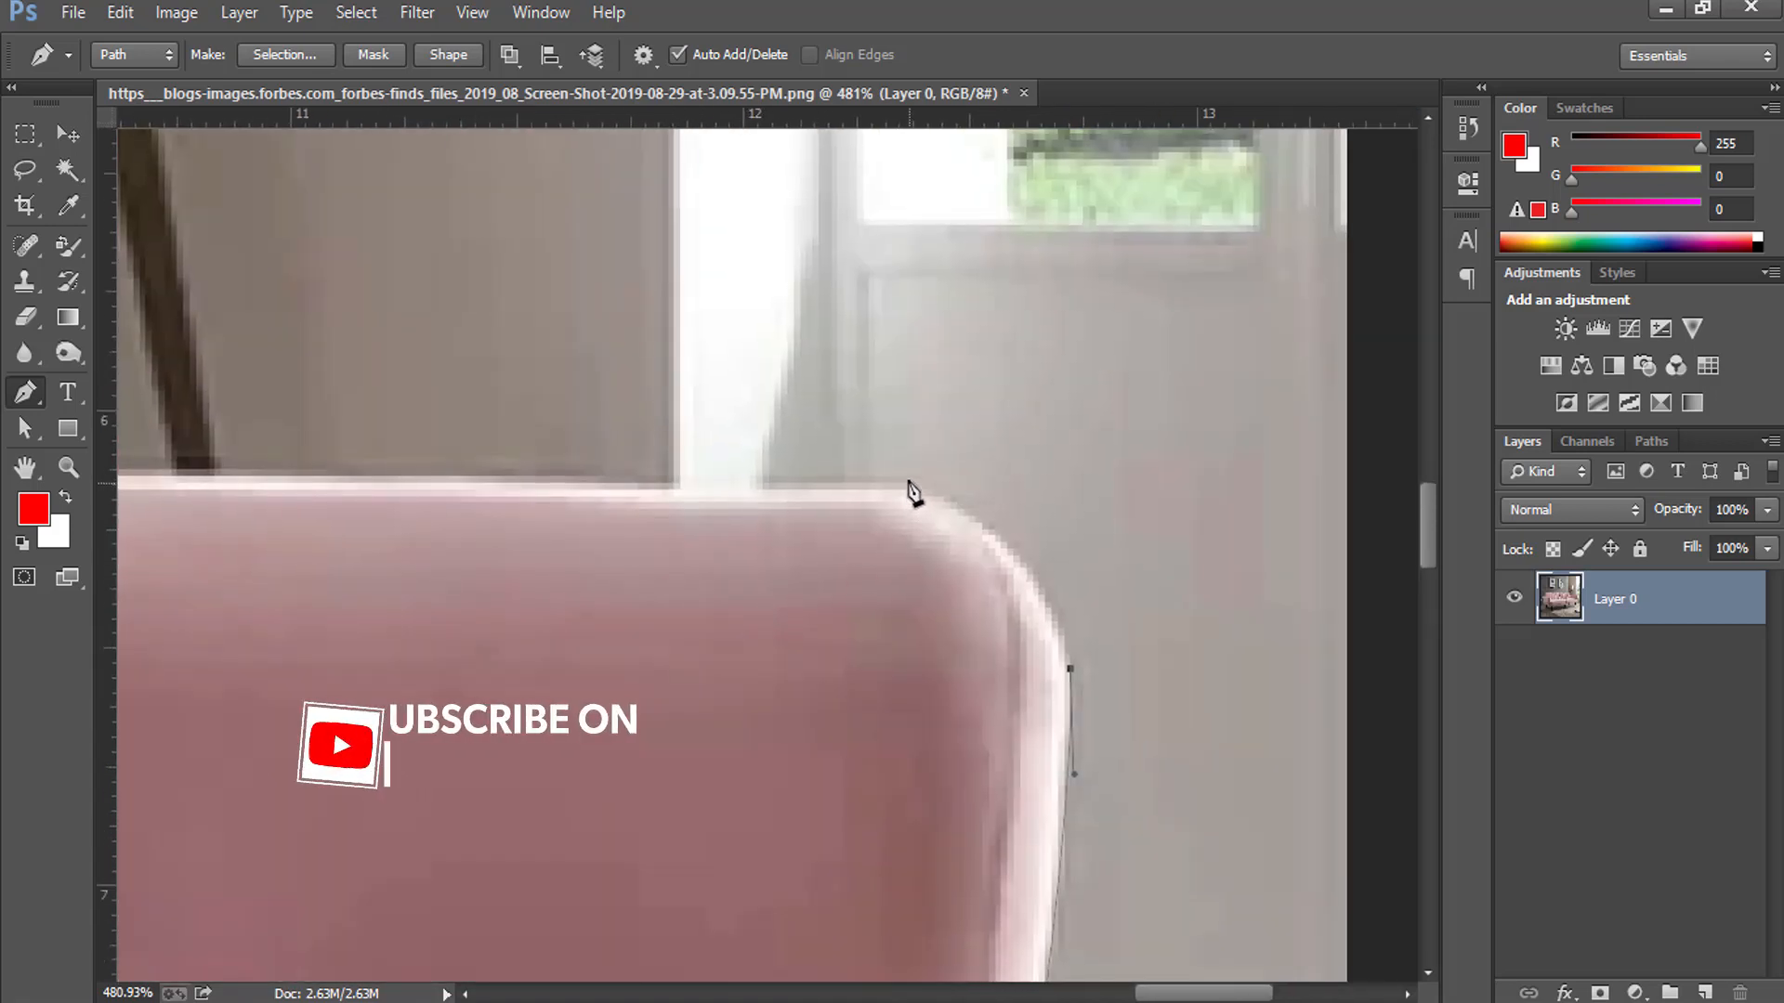
{"action": "left_click_drag", "start_coordinate": [907, 476], "coordinate": [747, 414]}
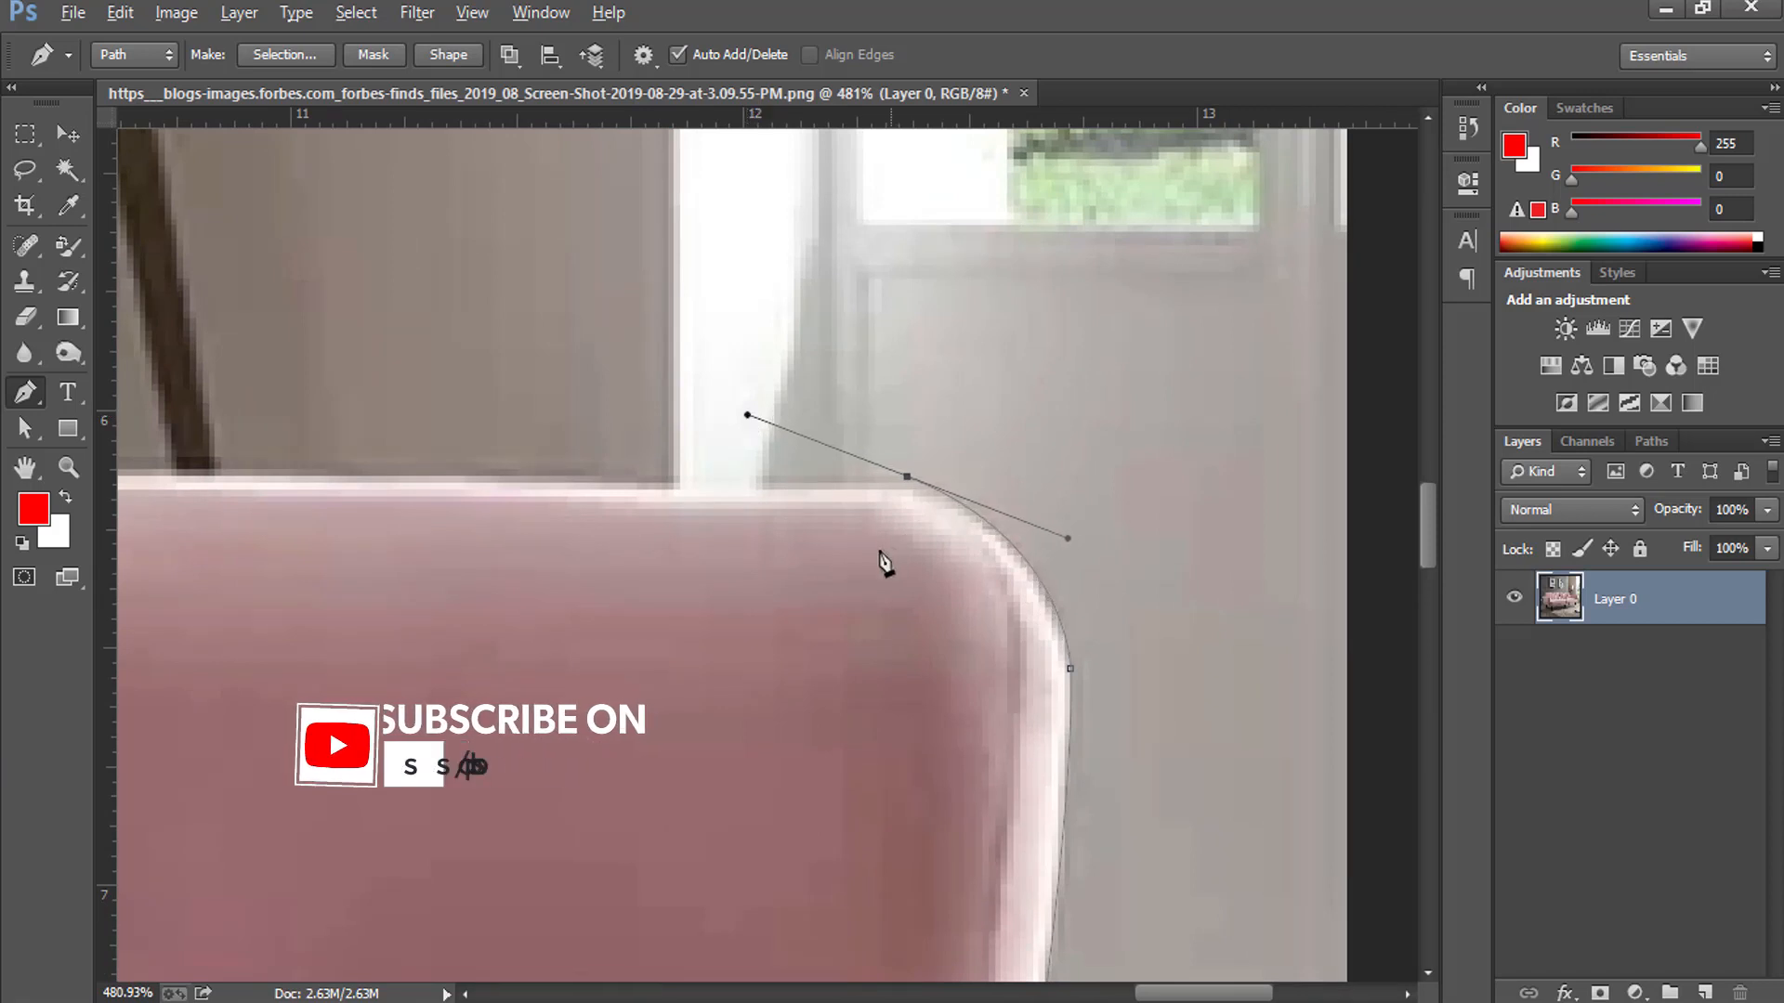
{"action": "left_click", "coordinate": [907, 477], "text": "alt"}
{"action": "left_click_drag", "start_coordinate": [506, 671], "coordinate": [1024, 583]}
{"action": "left_click", "coordinate": [790, 397]}
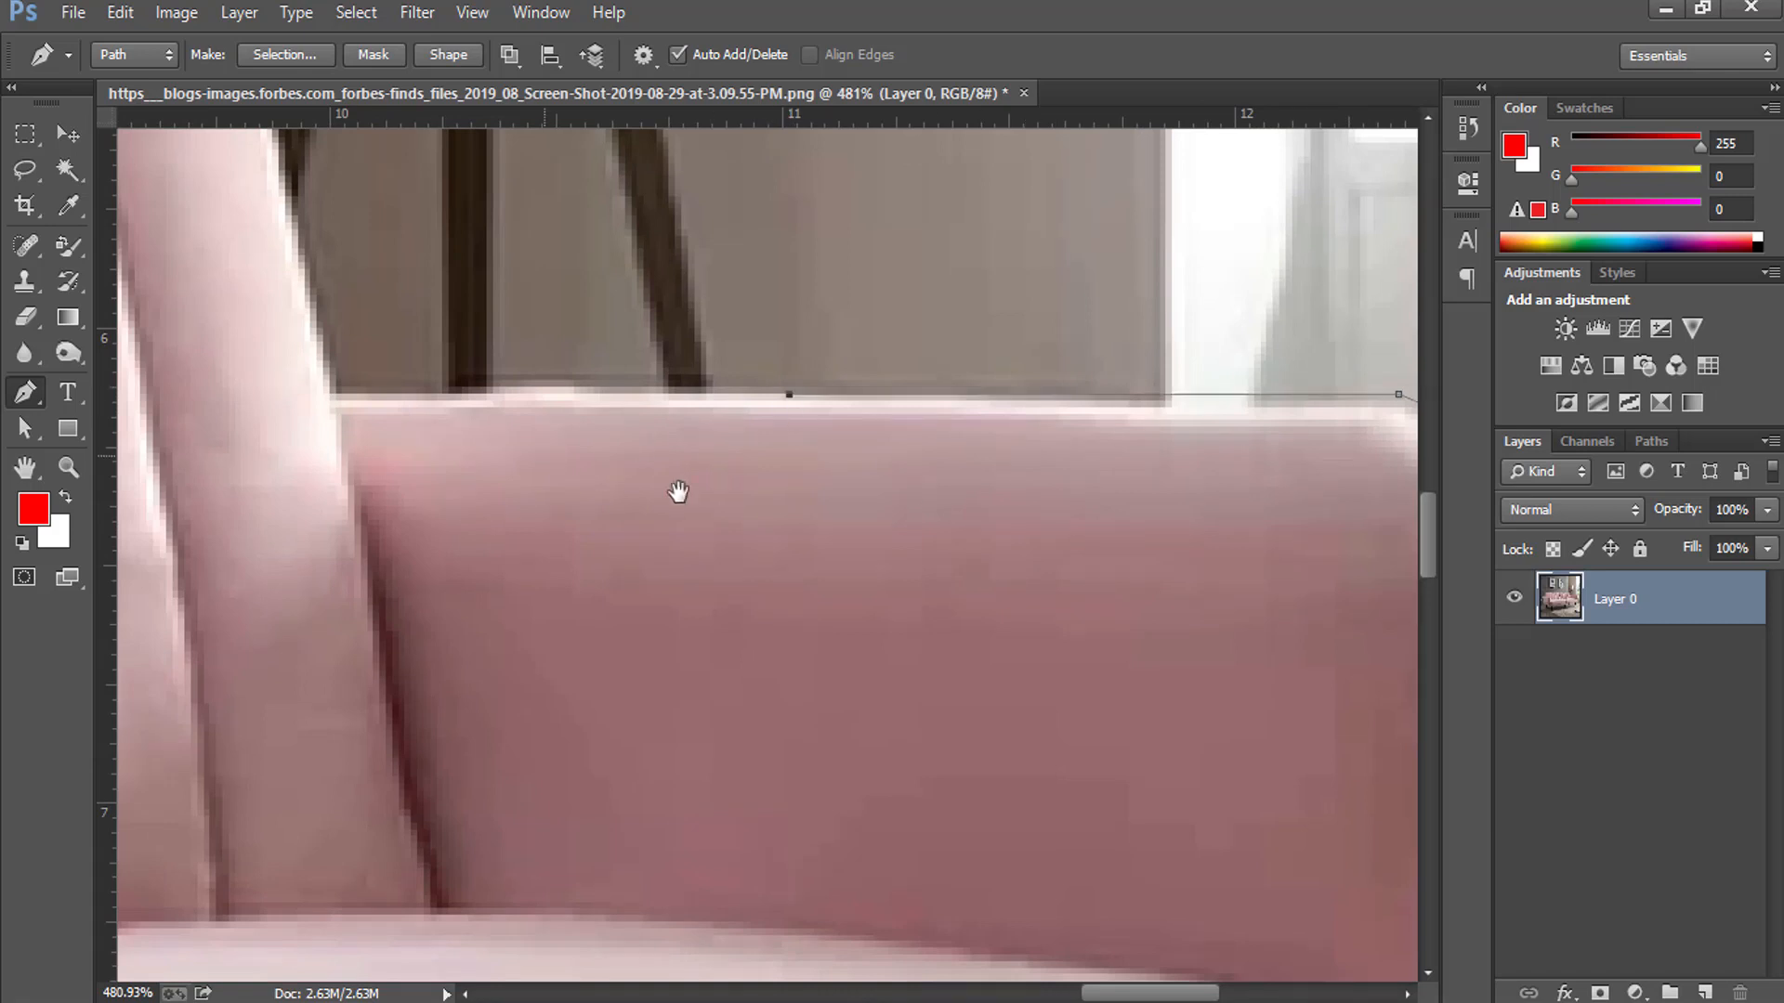
{"action": "left_click_drag", "start_coordinate": [541, 456], "coordinate": [326, 498]}
{"action": "key", "text": "ctrl+z"}
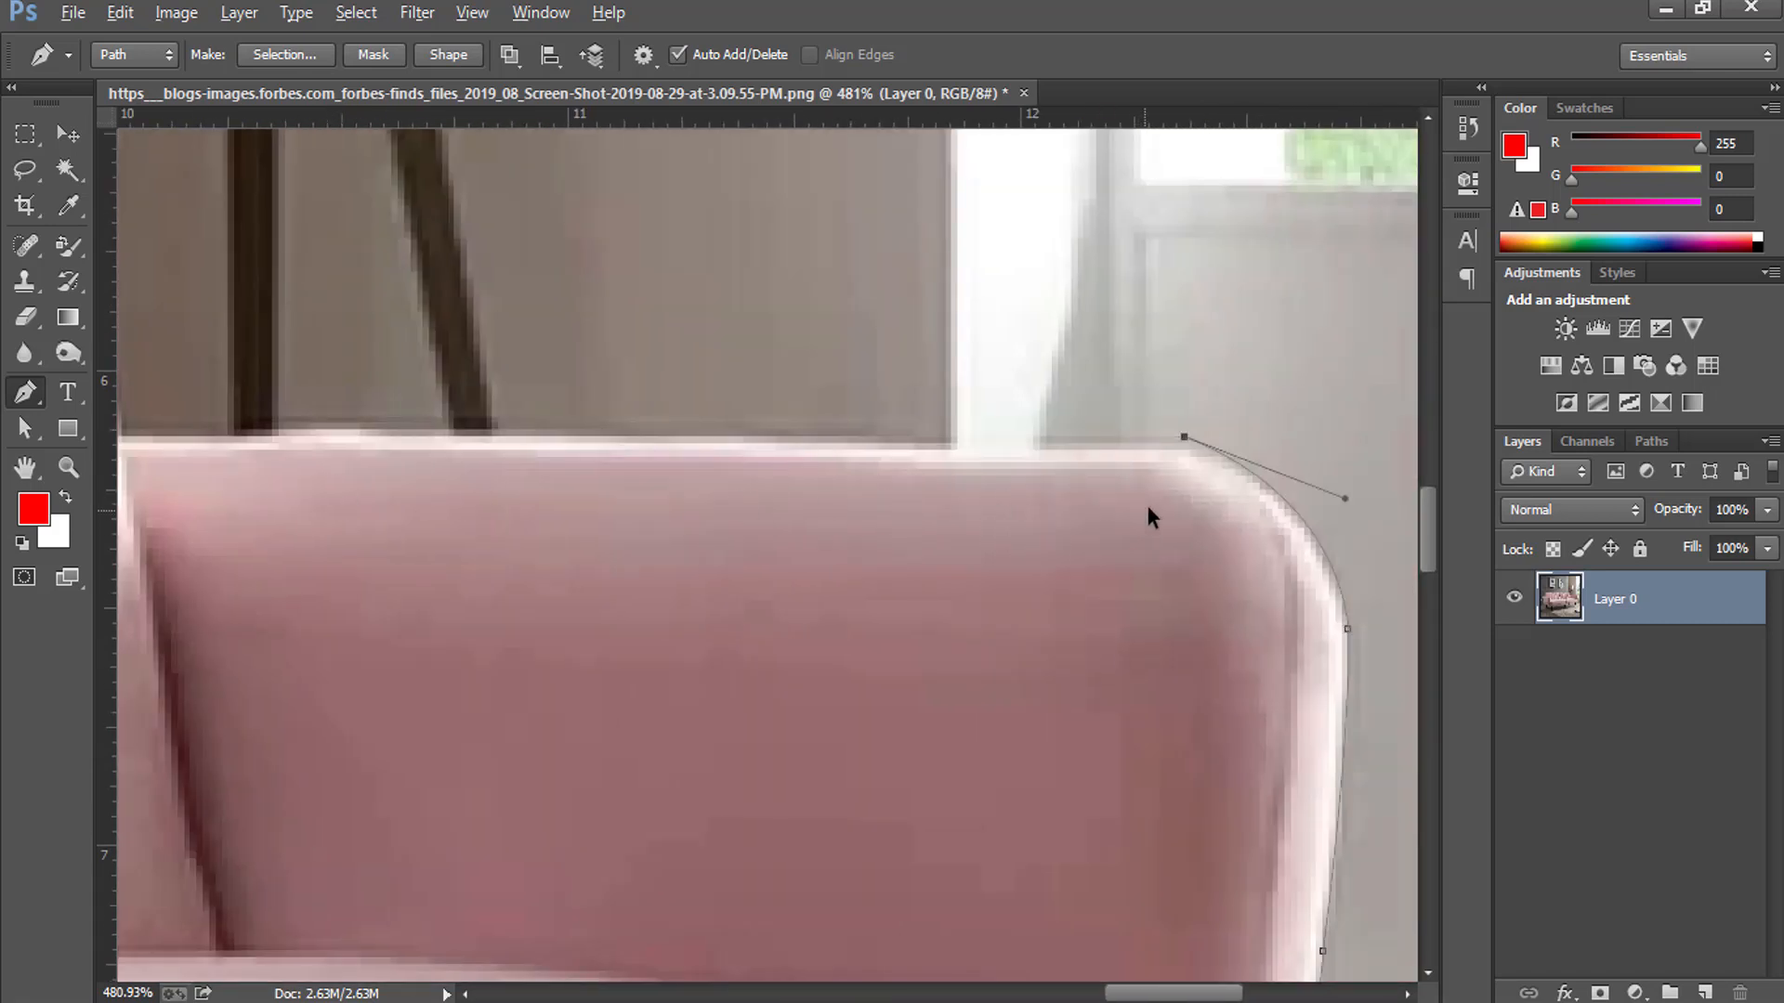
Trace the right armrest's top edge back to where it meets the side of the backrest
{"action": "left_click", "coordinate": [1128, 437]}
{"action": "left_click_drag", "start_coordinate": [443, 431], "coordinate": [345, 427]}
{"action": "left_click_drag", "start_coordinate": [365, 546], "coordinate": [962, 549]}
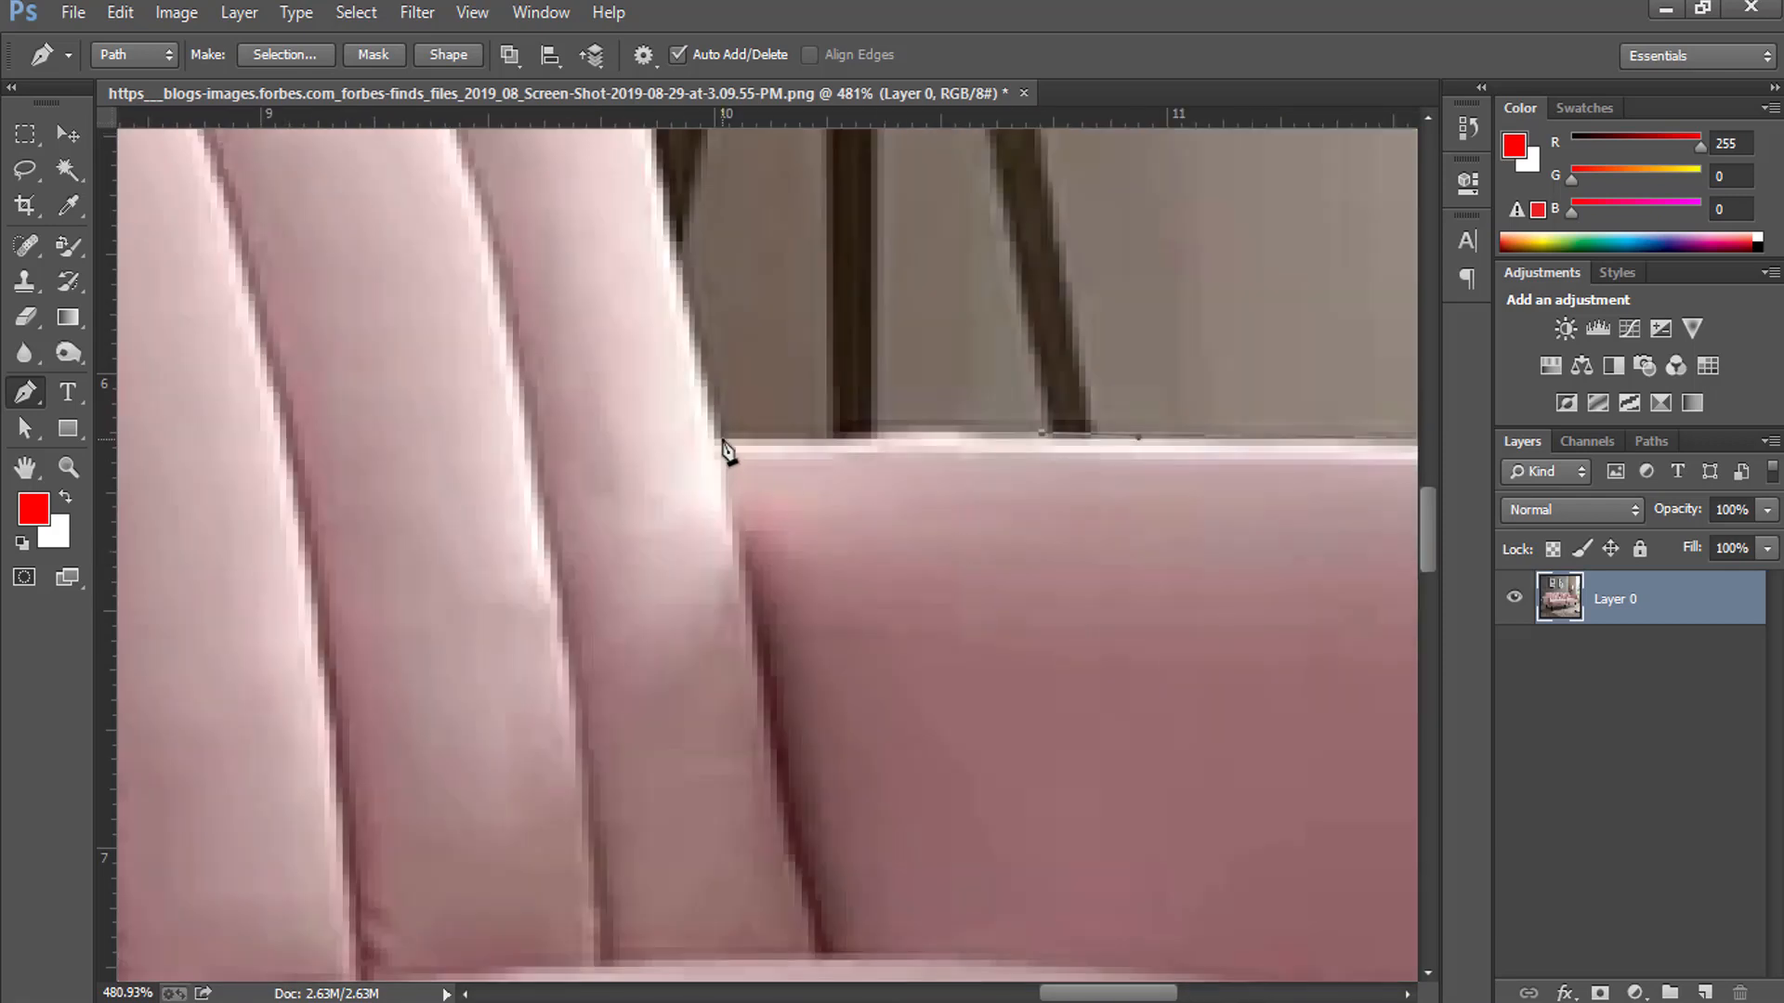
{"action": "left_click_drag", "start_coordinate": [744, 437], "coordinate": [637, 697]}
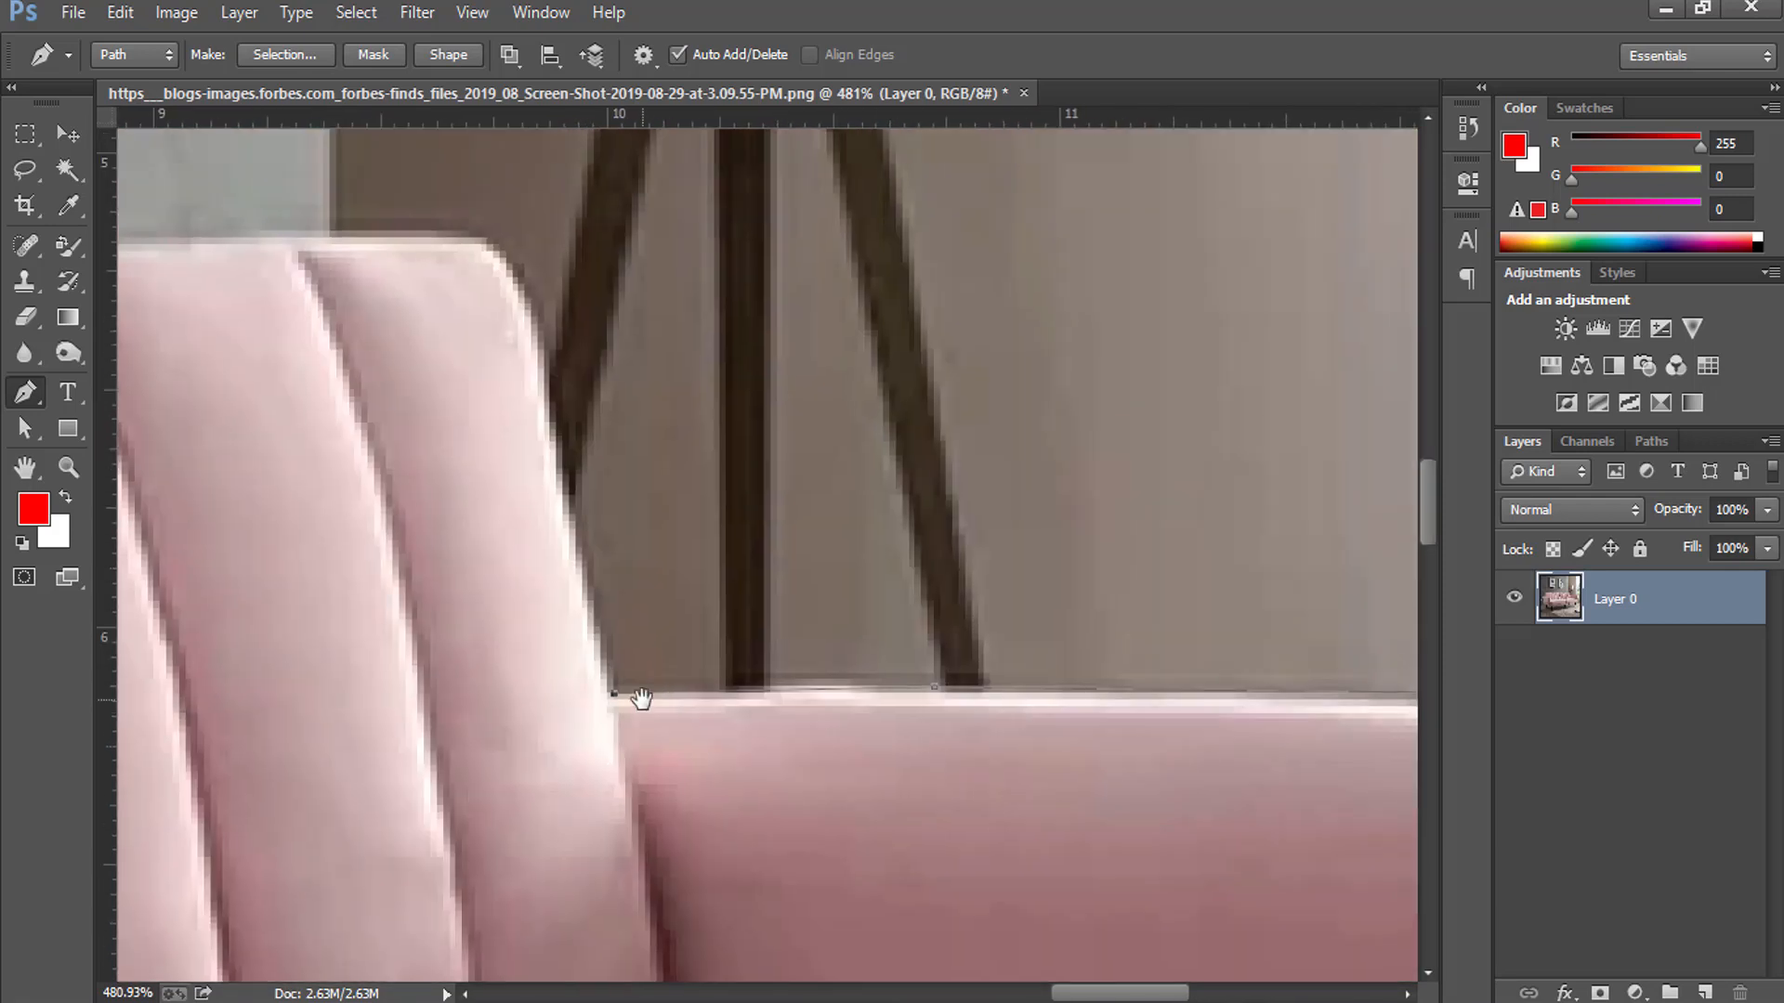
Trace the backrest's right side upward and around its rounded top corner
{"action": "left_click_drag", "start_coordinate": [538, 334], "coordinate": [513, 182]}
{"action": "left_click", "coordinate": [538, 336], "text": "alt"}
{"action": "left_click_drag", "start_coordinate": [410, 206], "coordinate": [412, 209]}
{"action": "left_click", "coordinate": [470, 233], "text": "alt"}
Trace the backrest's top edge from its rounded right corner to just short of the seam between the two backrest halves
{"action": "left_click_drag", "start_coordinate": [382, 418], "coordinate": [979, 538]}
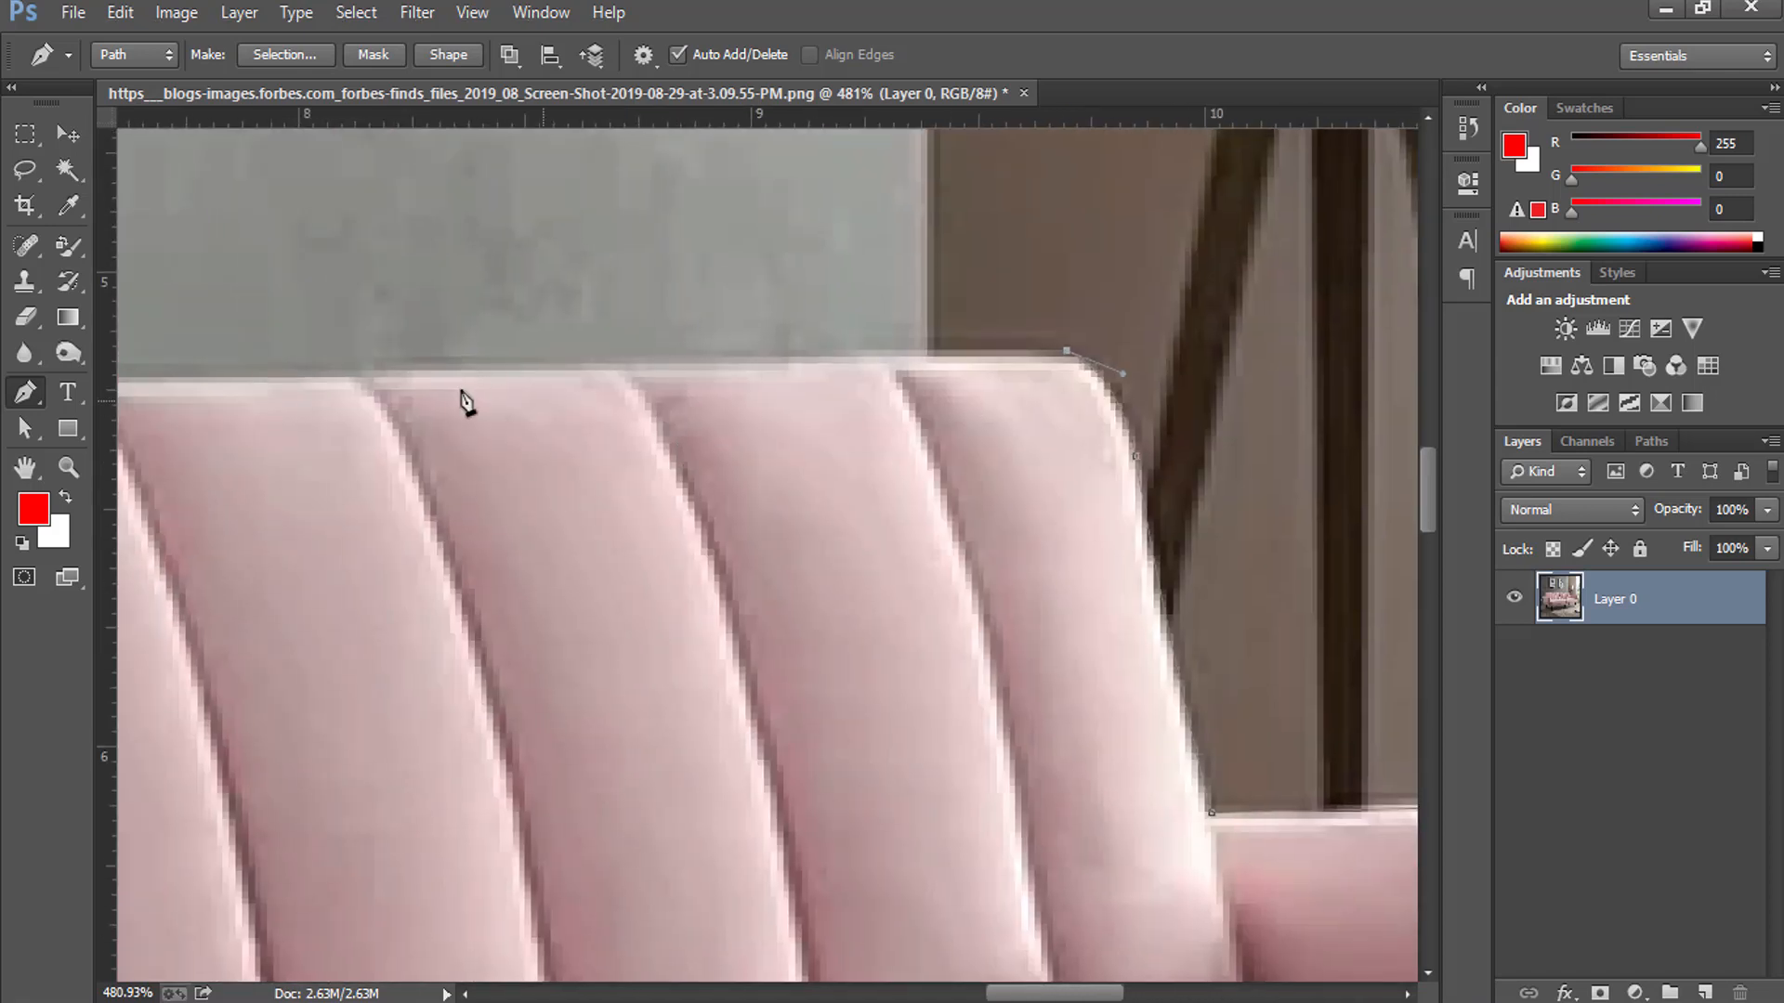
{"action": "left_click", "coordinate": [361, 381]}
{"action": "left_click_drag", "start_coordinate": [362, 381], "coordinate": [916, 410]}
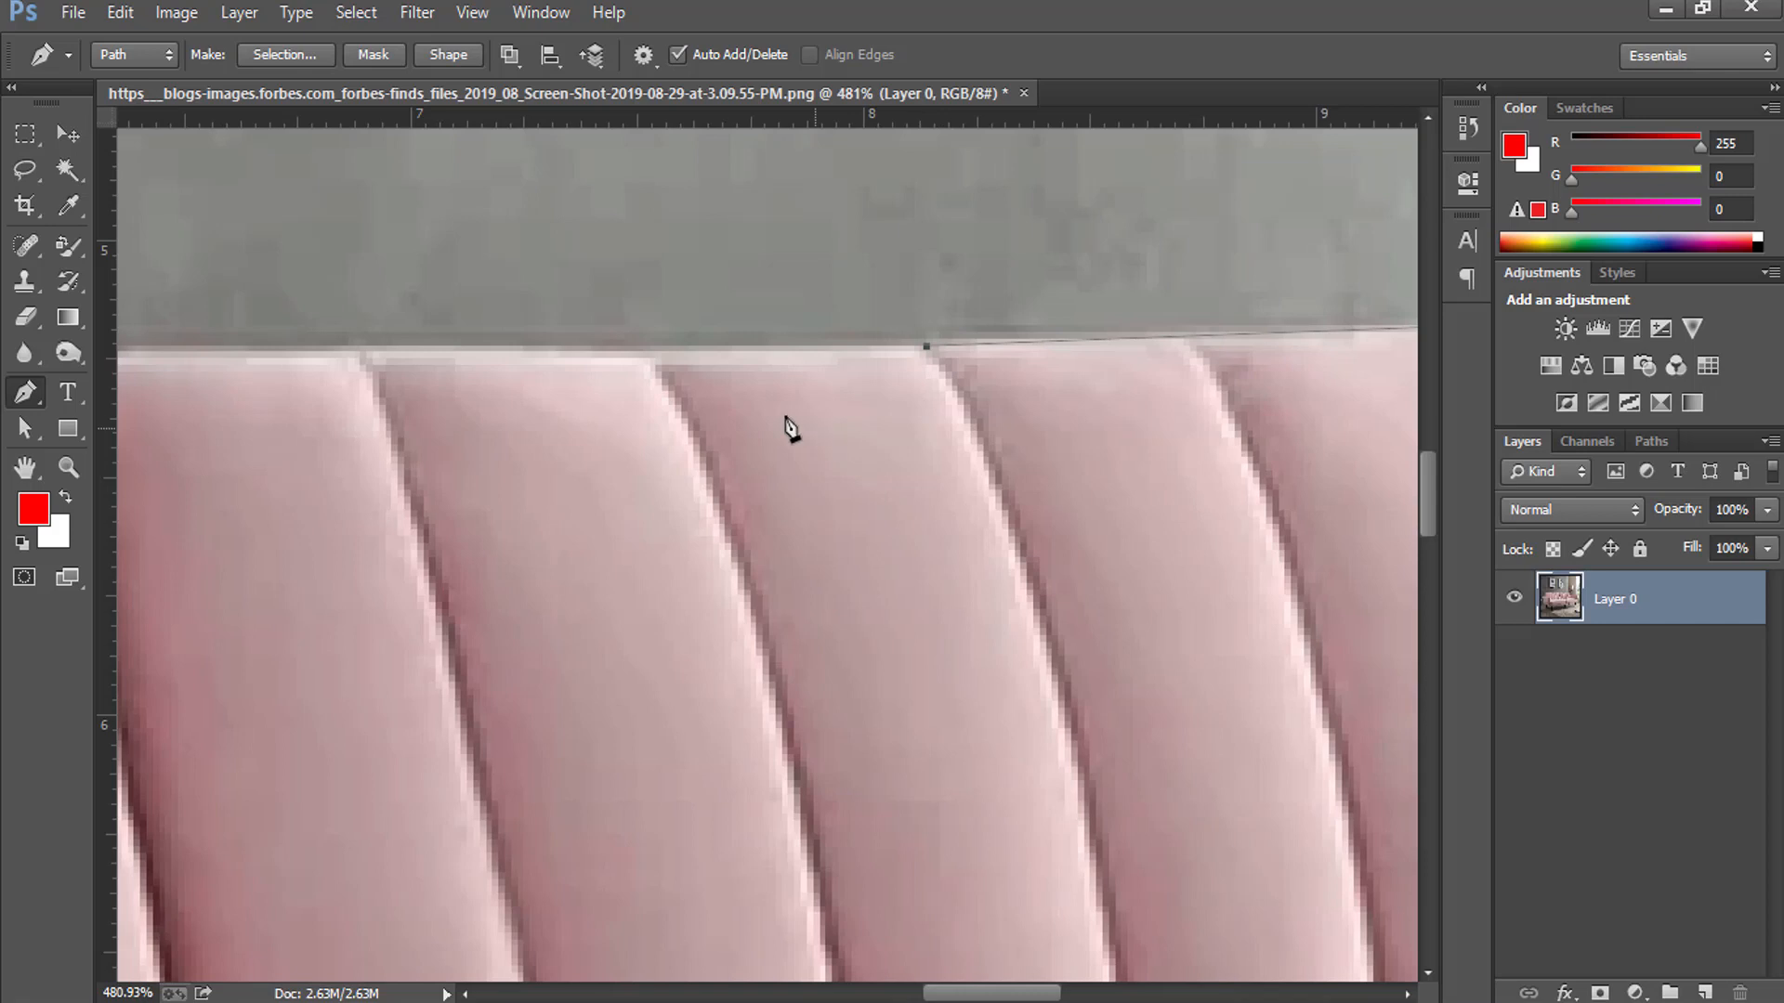
{"action": "left_click", "coordinate": [366, 347]}
{"action": "left_click_drag", "start_coordinate": [685, 410], "coordinate": [749, 390]}
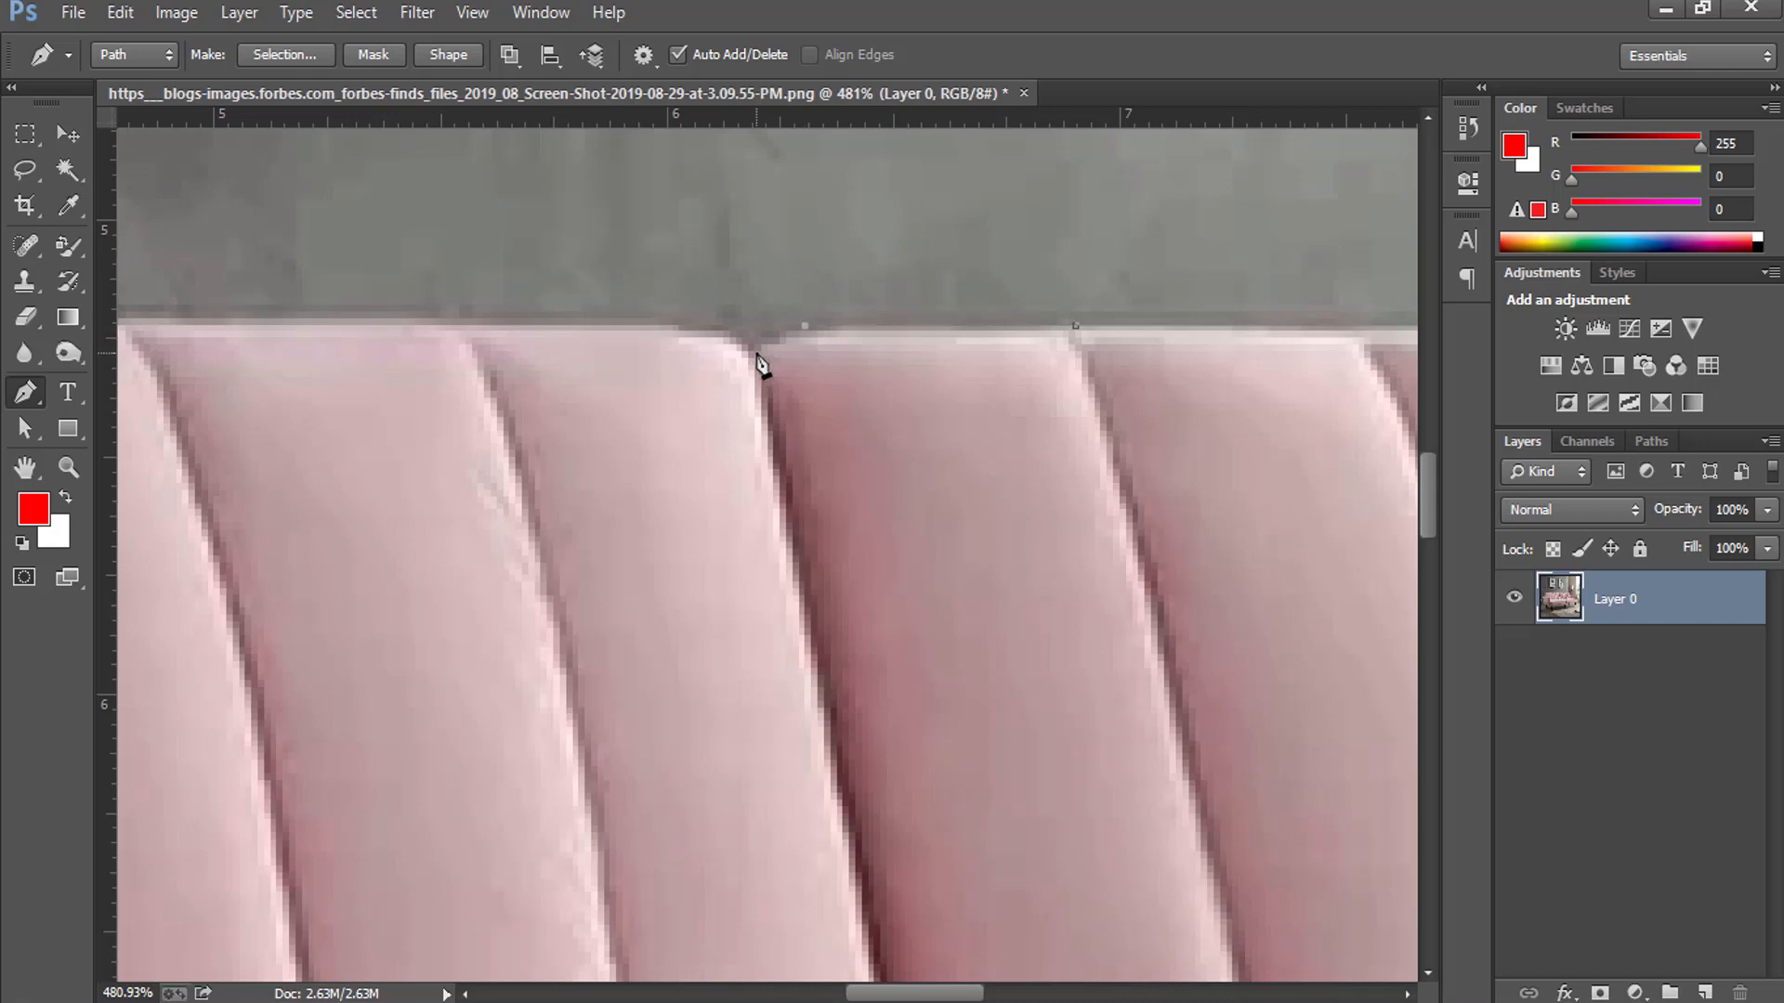
Shape the path around the small notch between the two backrest halves, using corner anchors to change direction
{"action": "left_click_drag", "start_coordinate": [753, 350], "coordinate": [690, 332]}
{"action": "left_click", "coordinate": [755, 351], "text": "alt"}
{"action": "left_click", "coordinate": [718, 332], "text": "alt"}
{"action": "left_click_drag", "start_coordinate": [575, 418], "coordinate": [1002, 450]}
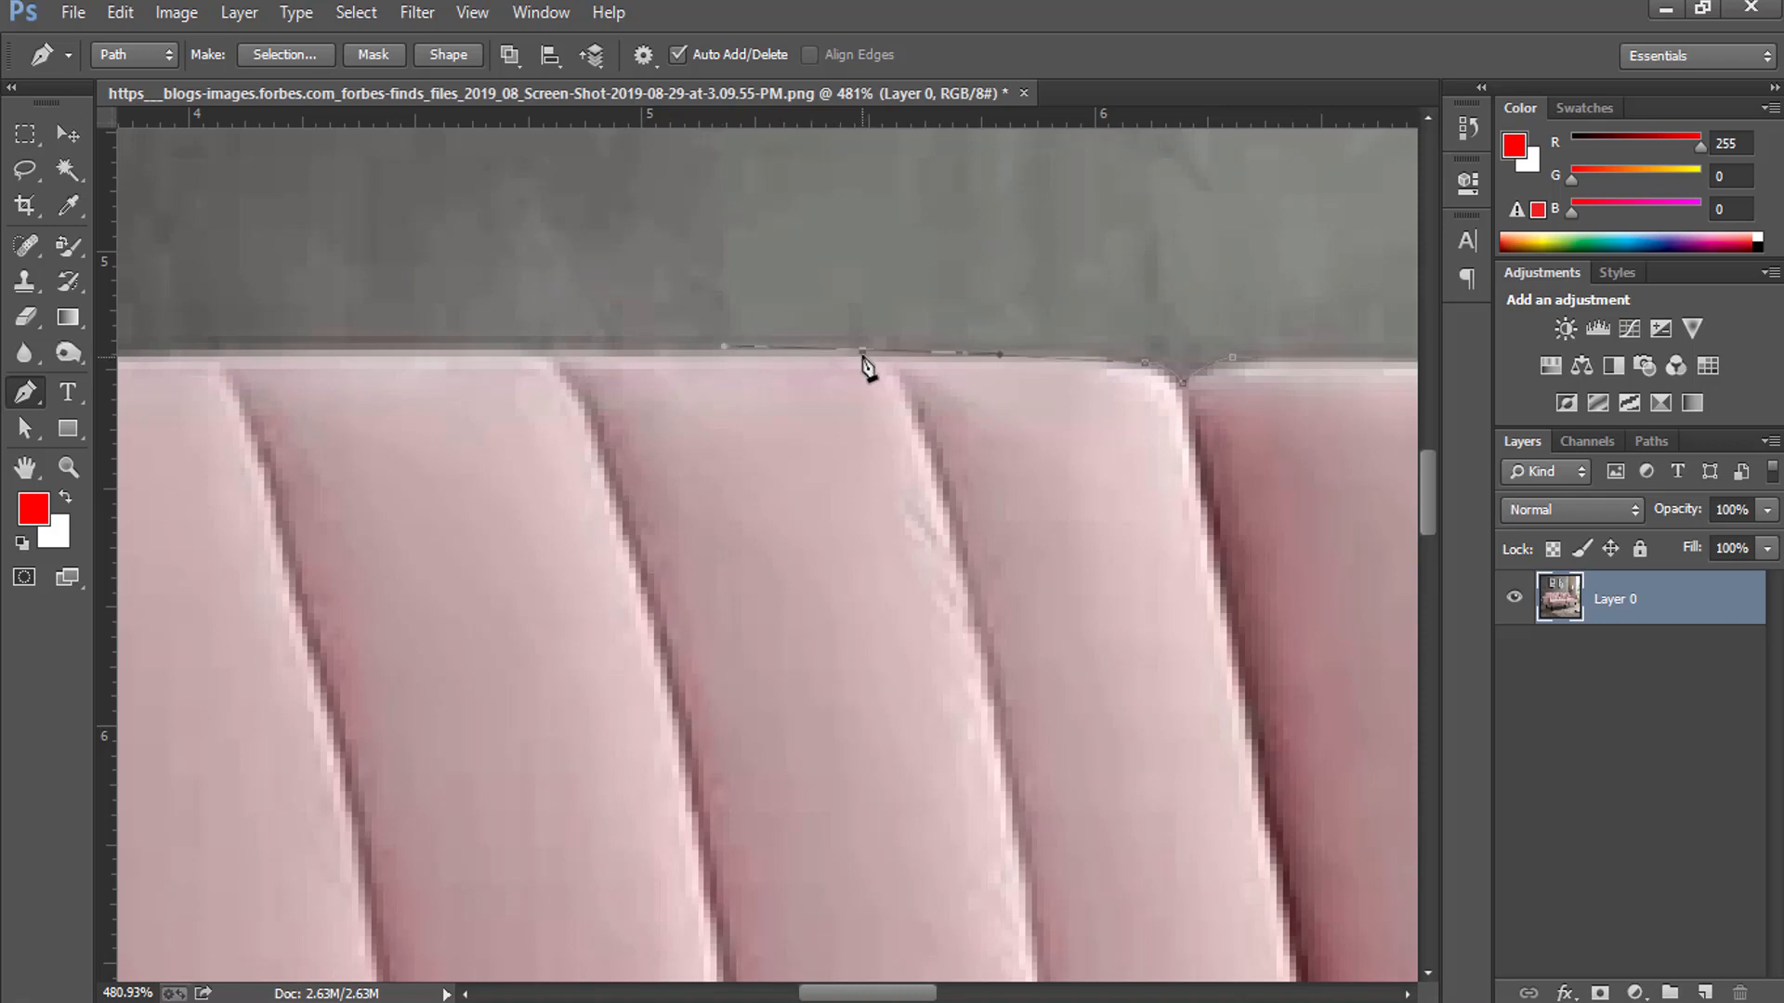
Trace the top edge of the backrest's left half toward its outer corner
{"action": "scroll", "coordinate": [818, 376], "scroll_direction": "left", "scroll_amount": 4}
{"action": "left_click", "coordinate": [703, 369]}
{"action": "left_click_drag", "start_coordinate": [459, 499], "coordinate": [818, 489]}
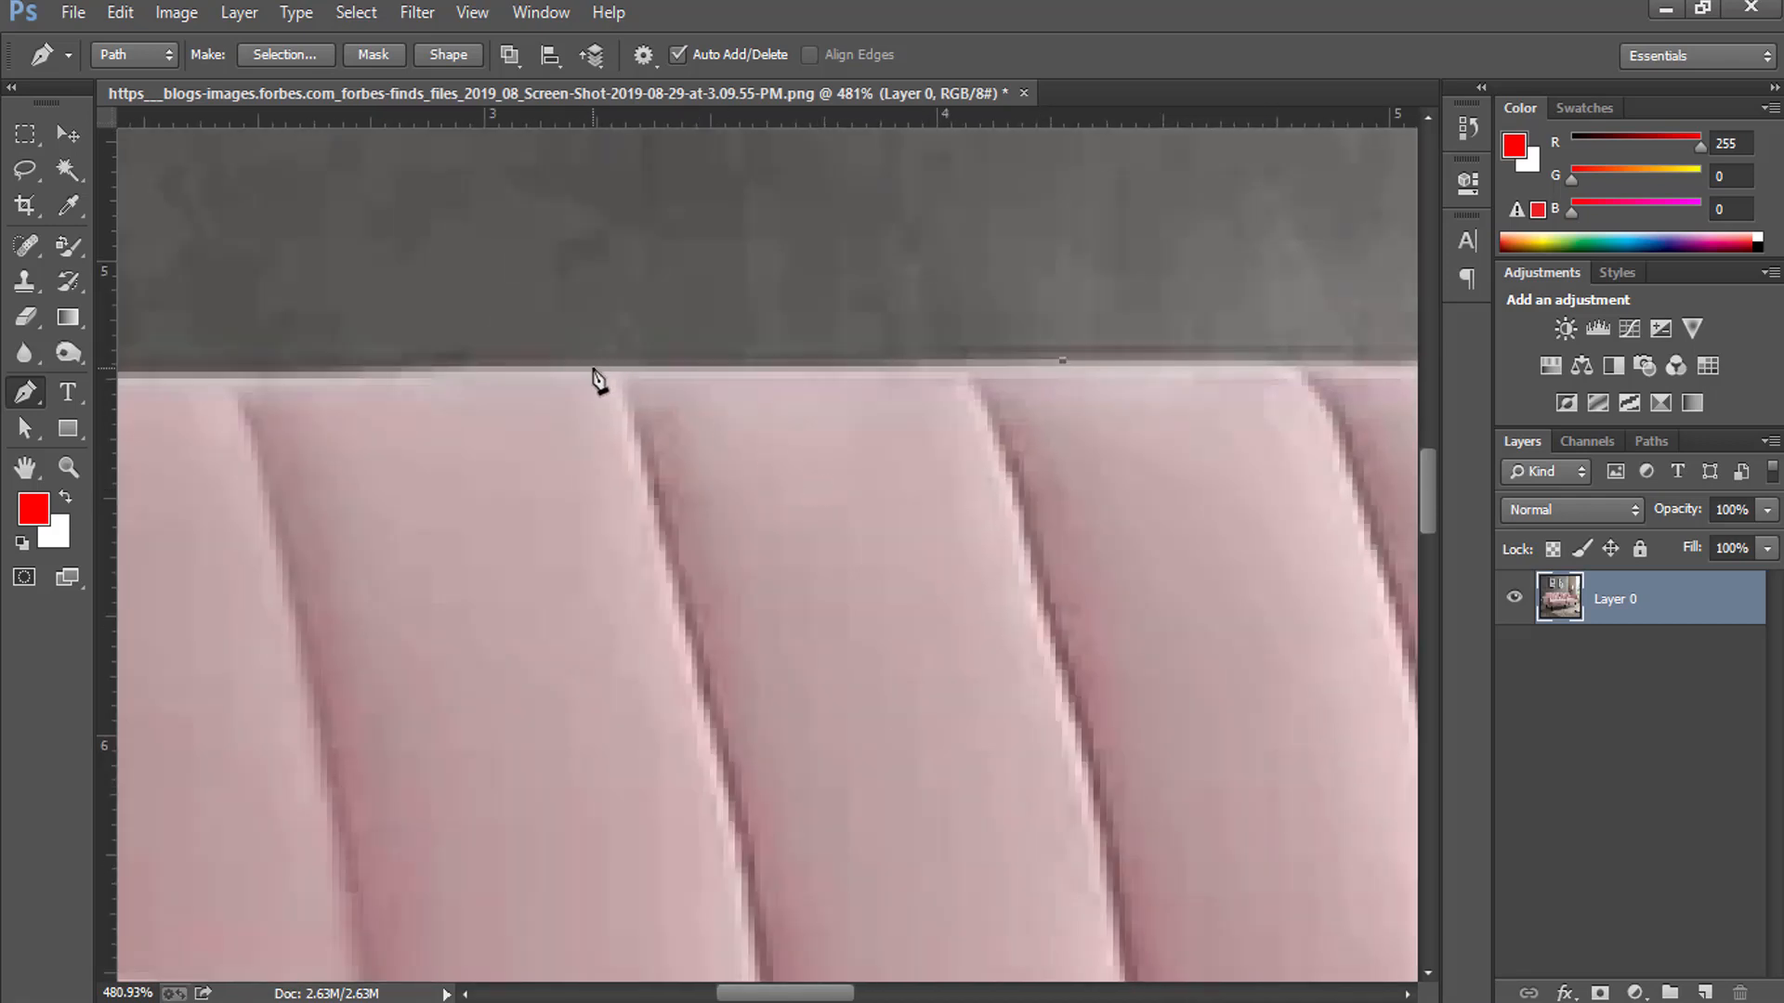
{"action": "left_click_drag", "start_coordinate": [351, 440], "coordinate": [776, 468]}
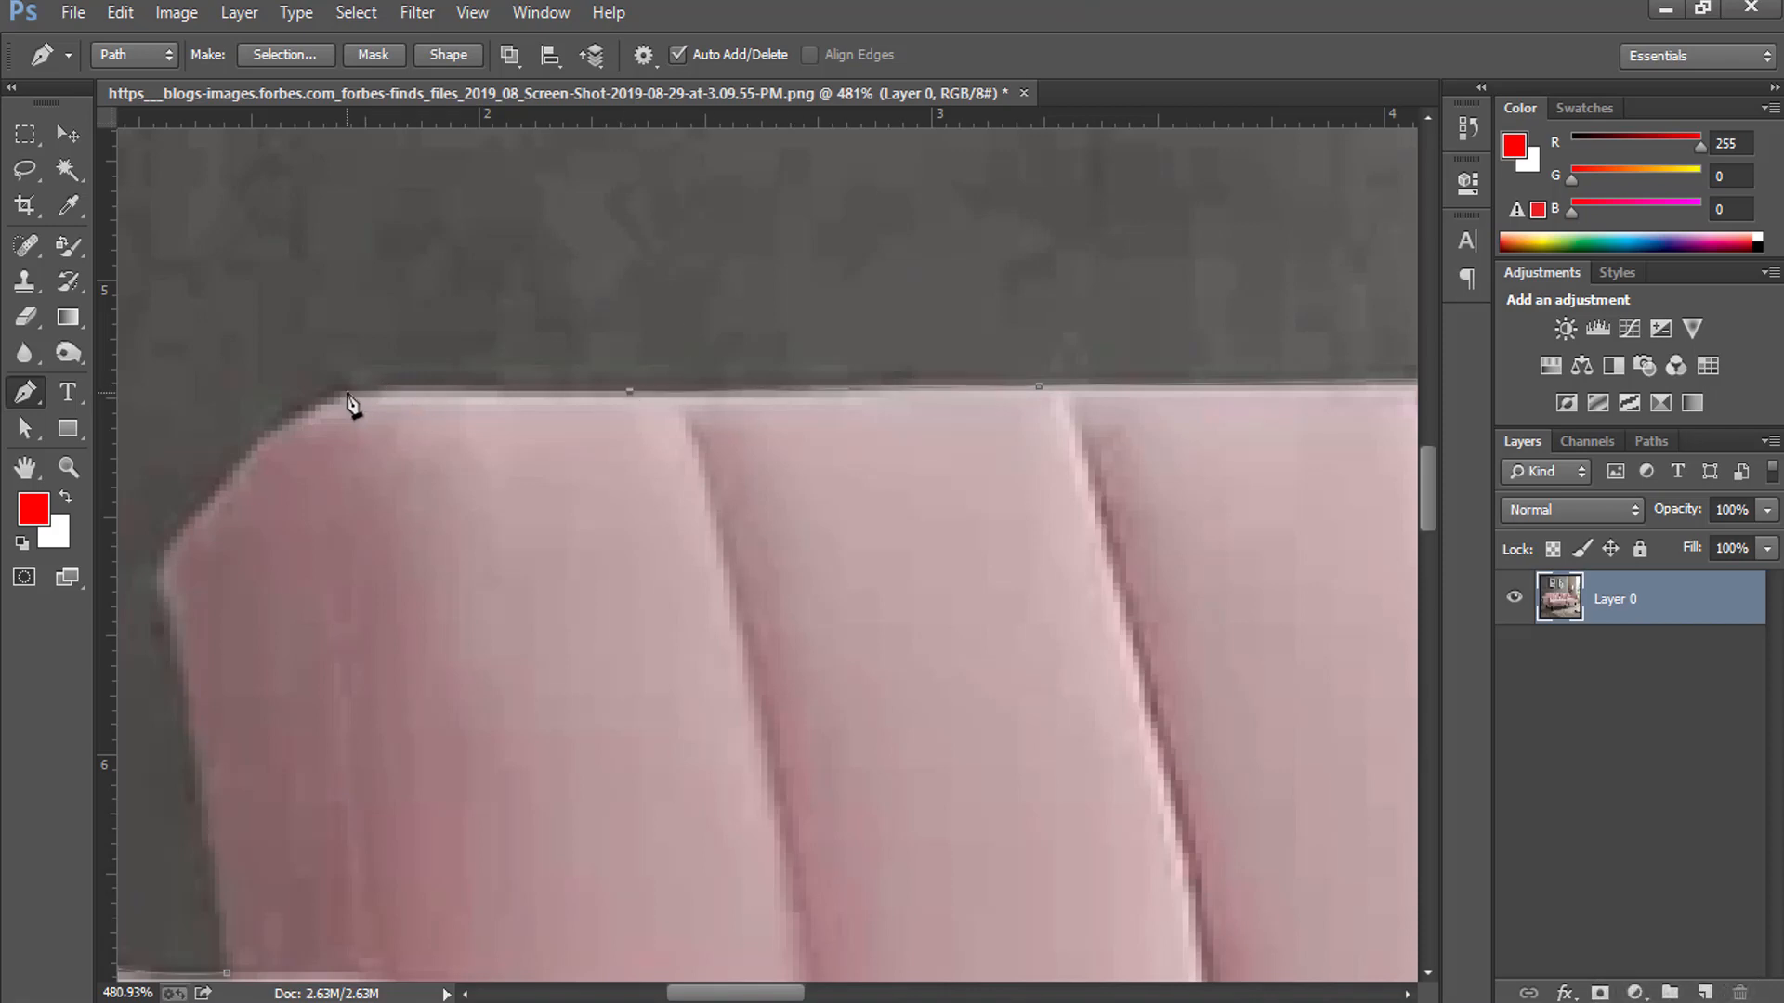
Trace the backrest's angled left corner and side down to the left armrest to close the sofa path
{"action": "left_click_drag", "start_coordinate": [256, 510], "coordinate": [592, 449]}
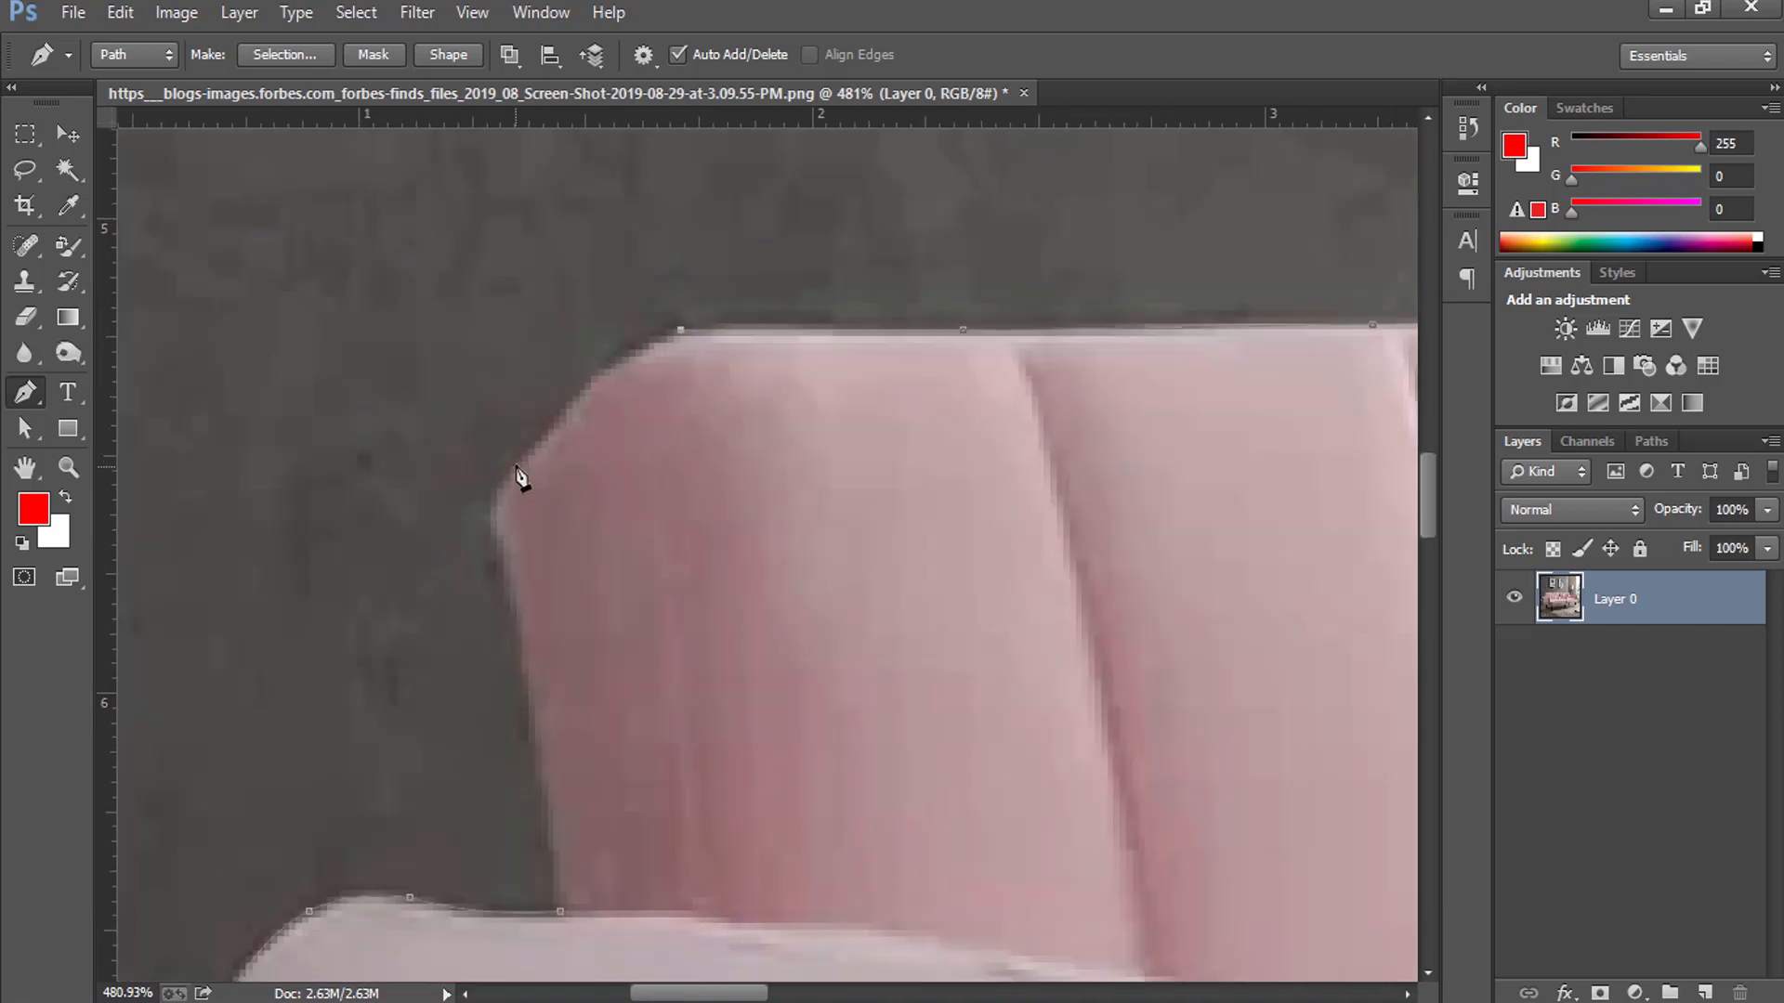
{"action": "left_click_drag", "start_coordinate": [413, 588], "coordinate": [409, 595]}
{"action": "left_click_drag", "start_coordinate": [571, 643], "coordinate": [568, 424]}
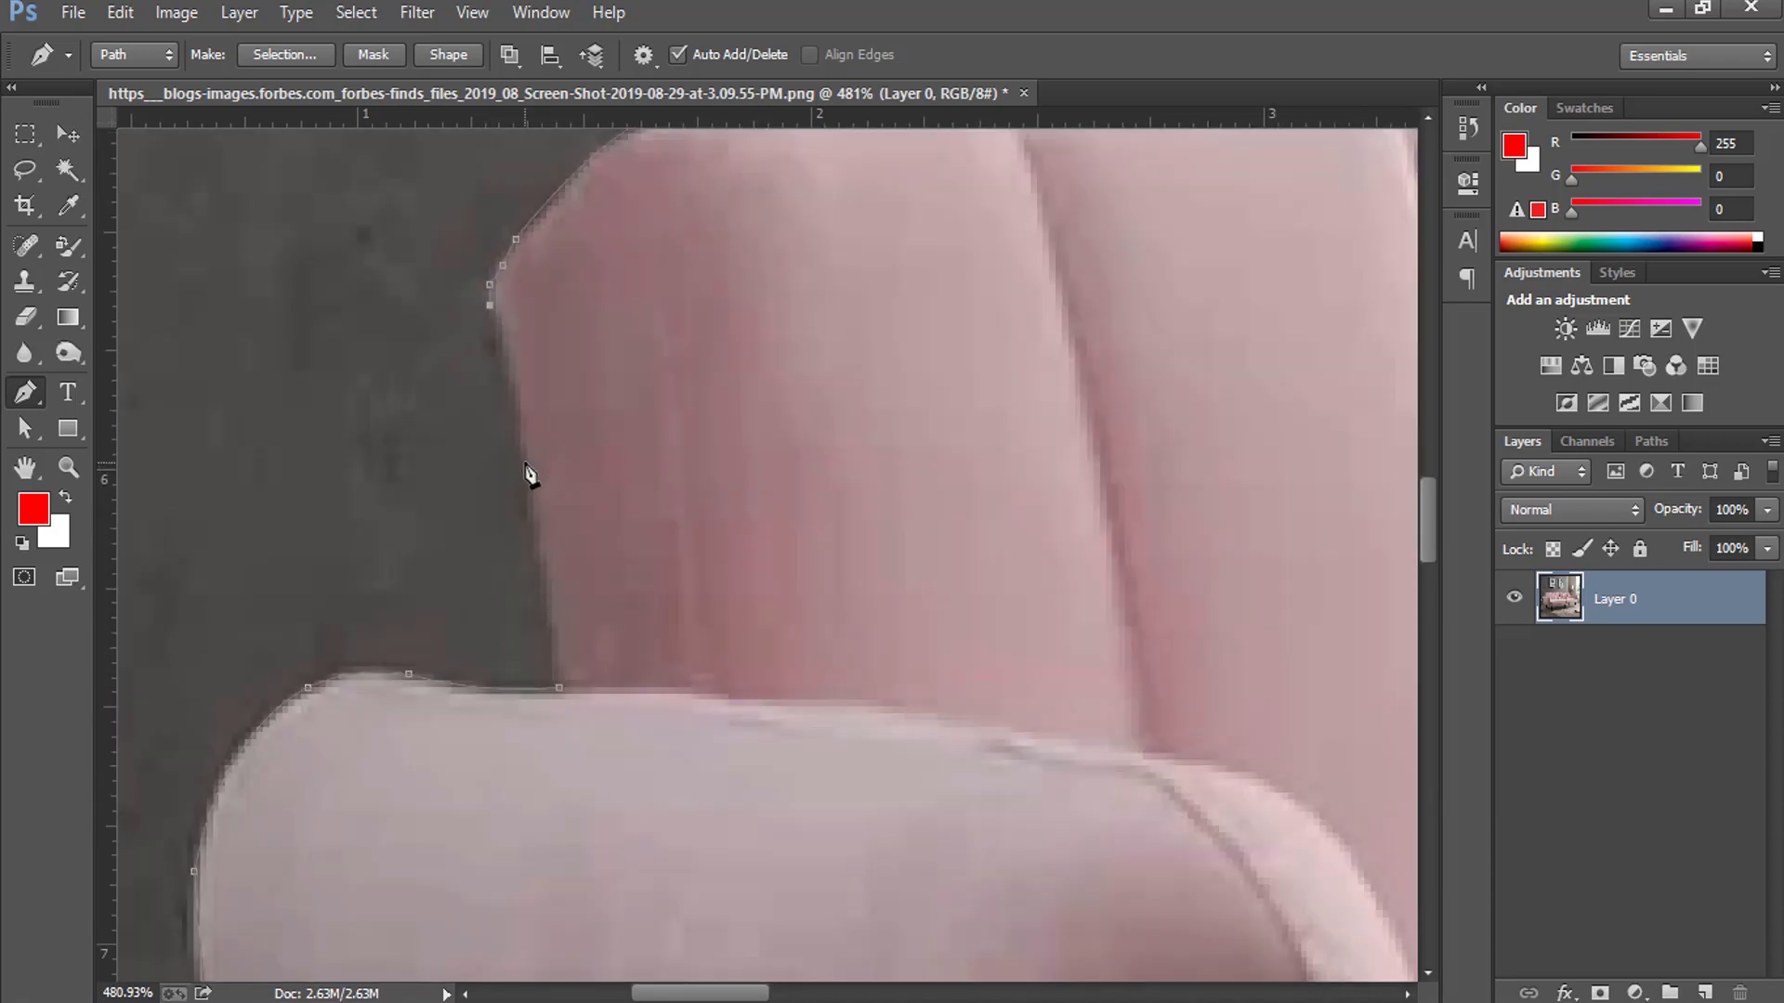
{"action": "left_click", "coordinate": [539, 545]}
Convert the closed sofa path into a selection and duplicate Layer 0
{"action": "key", "text": "ctrl+0"}
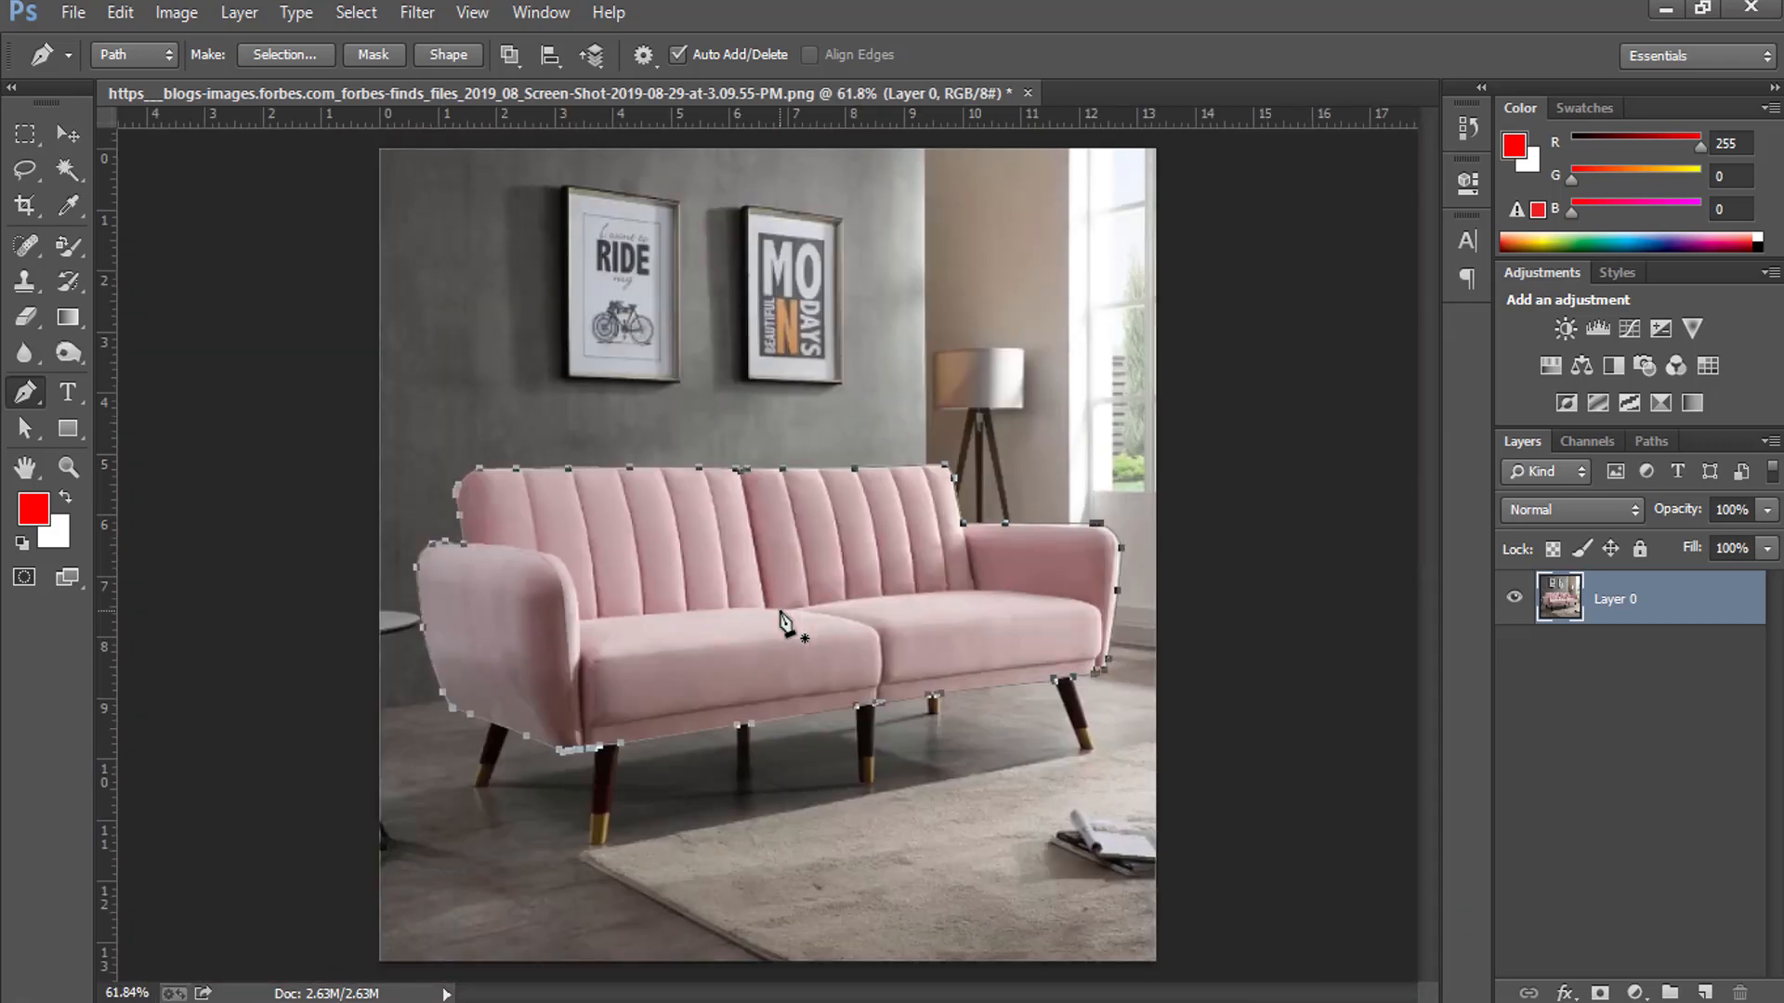
{"action": "key", "text": "ctrl+Return"}
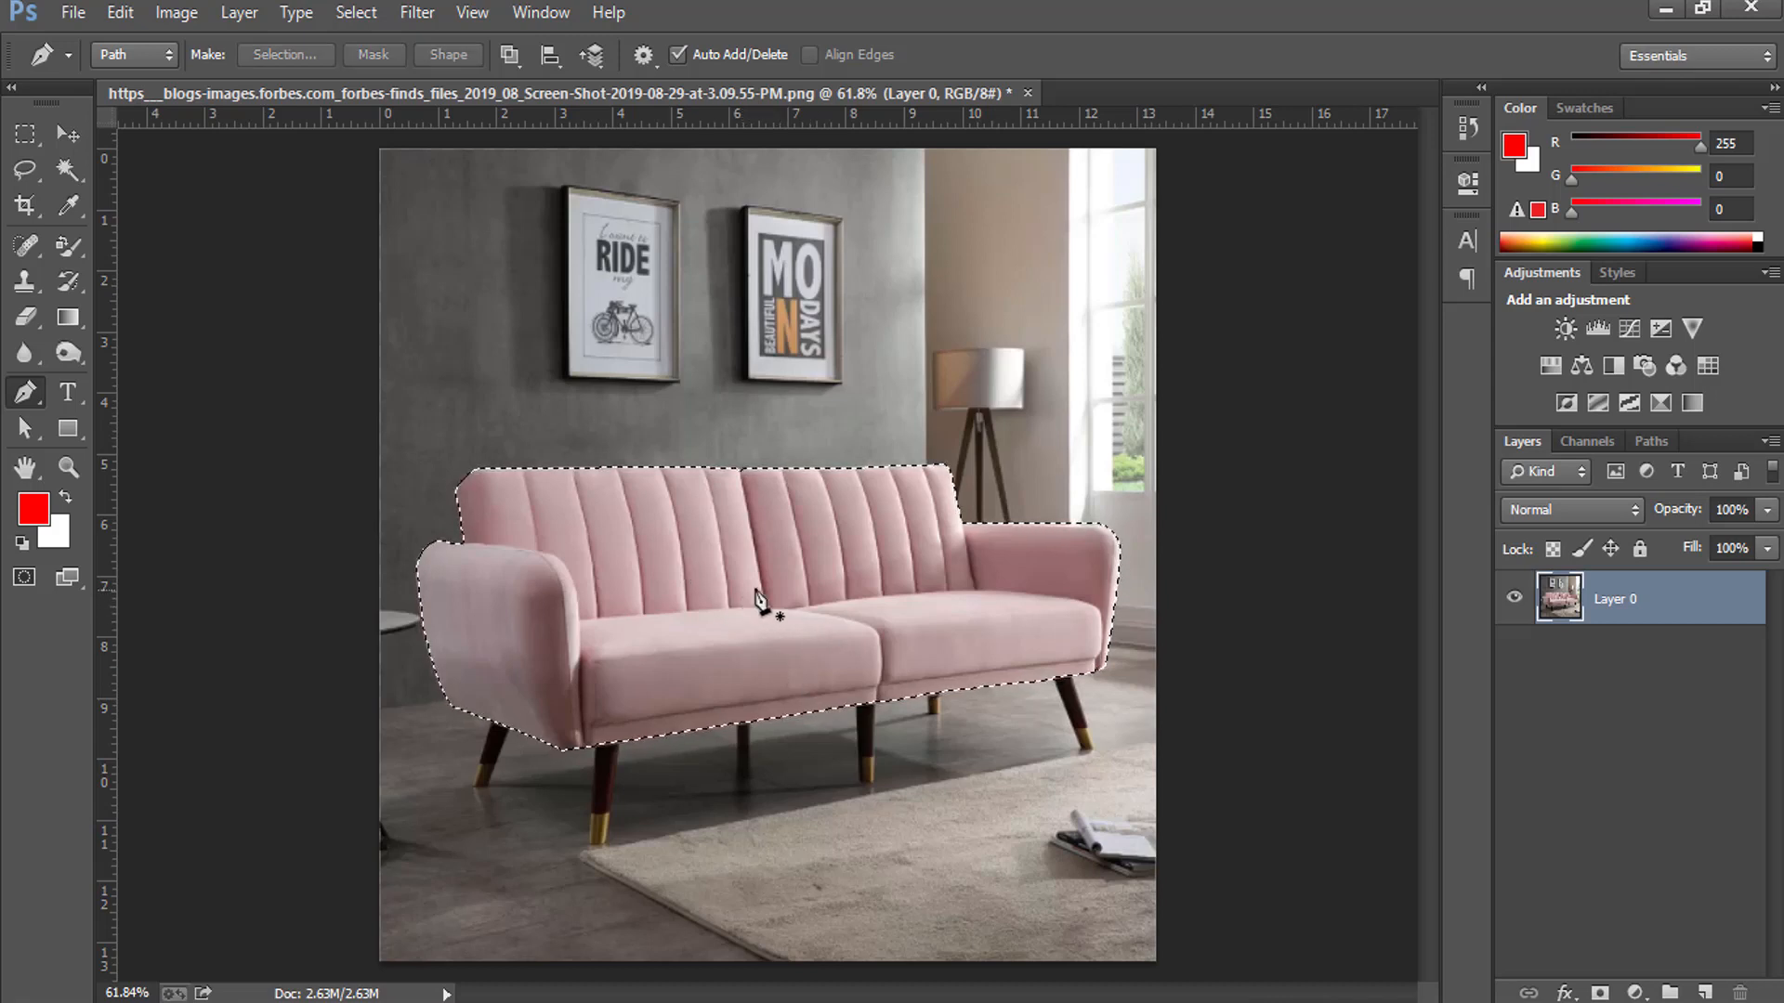
{"action": "left_click_drag", "start_coordinate": [1672, 598], "coordinate": [1705, 992]}
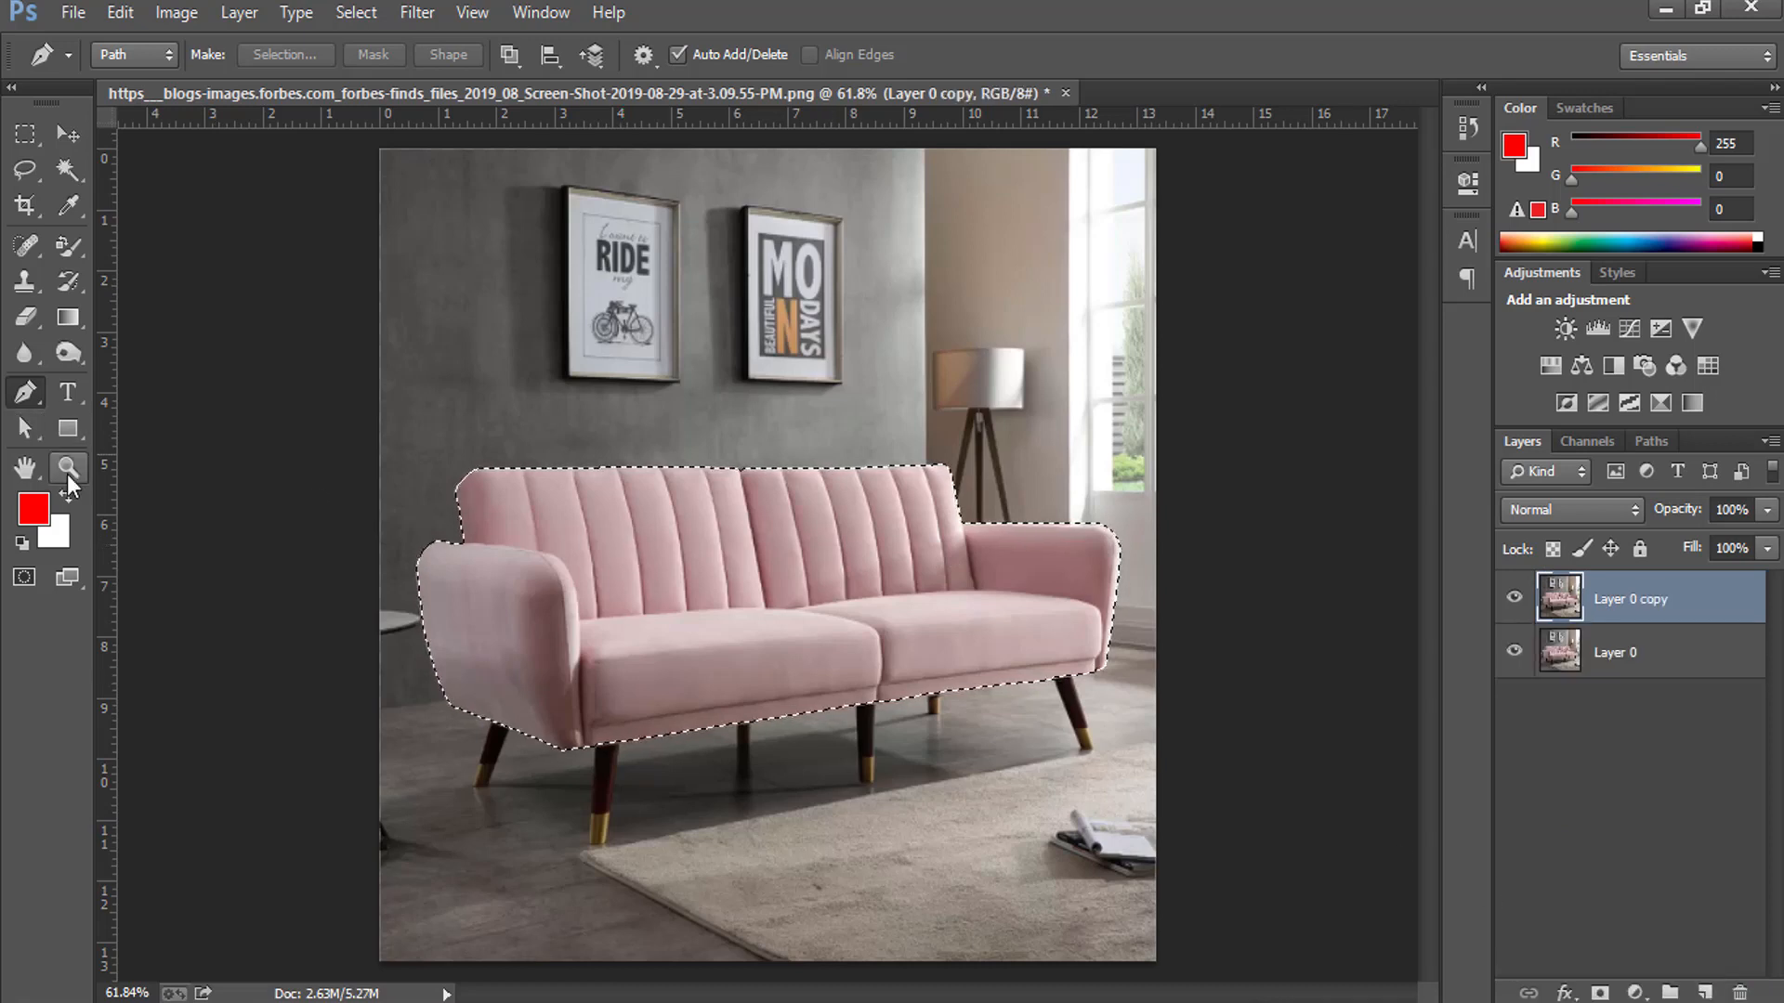
Choose the Color Replacement Tool for the sofa's left end and reduce its brush size to 35
{"action": "left_click", "coordinate": [68, 467]}
{"action": "left_click_drag", "start_coordinate": [500, 589], "coordinate": [591, 612]}
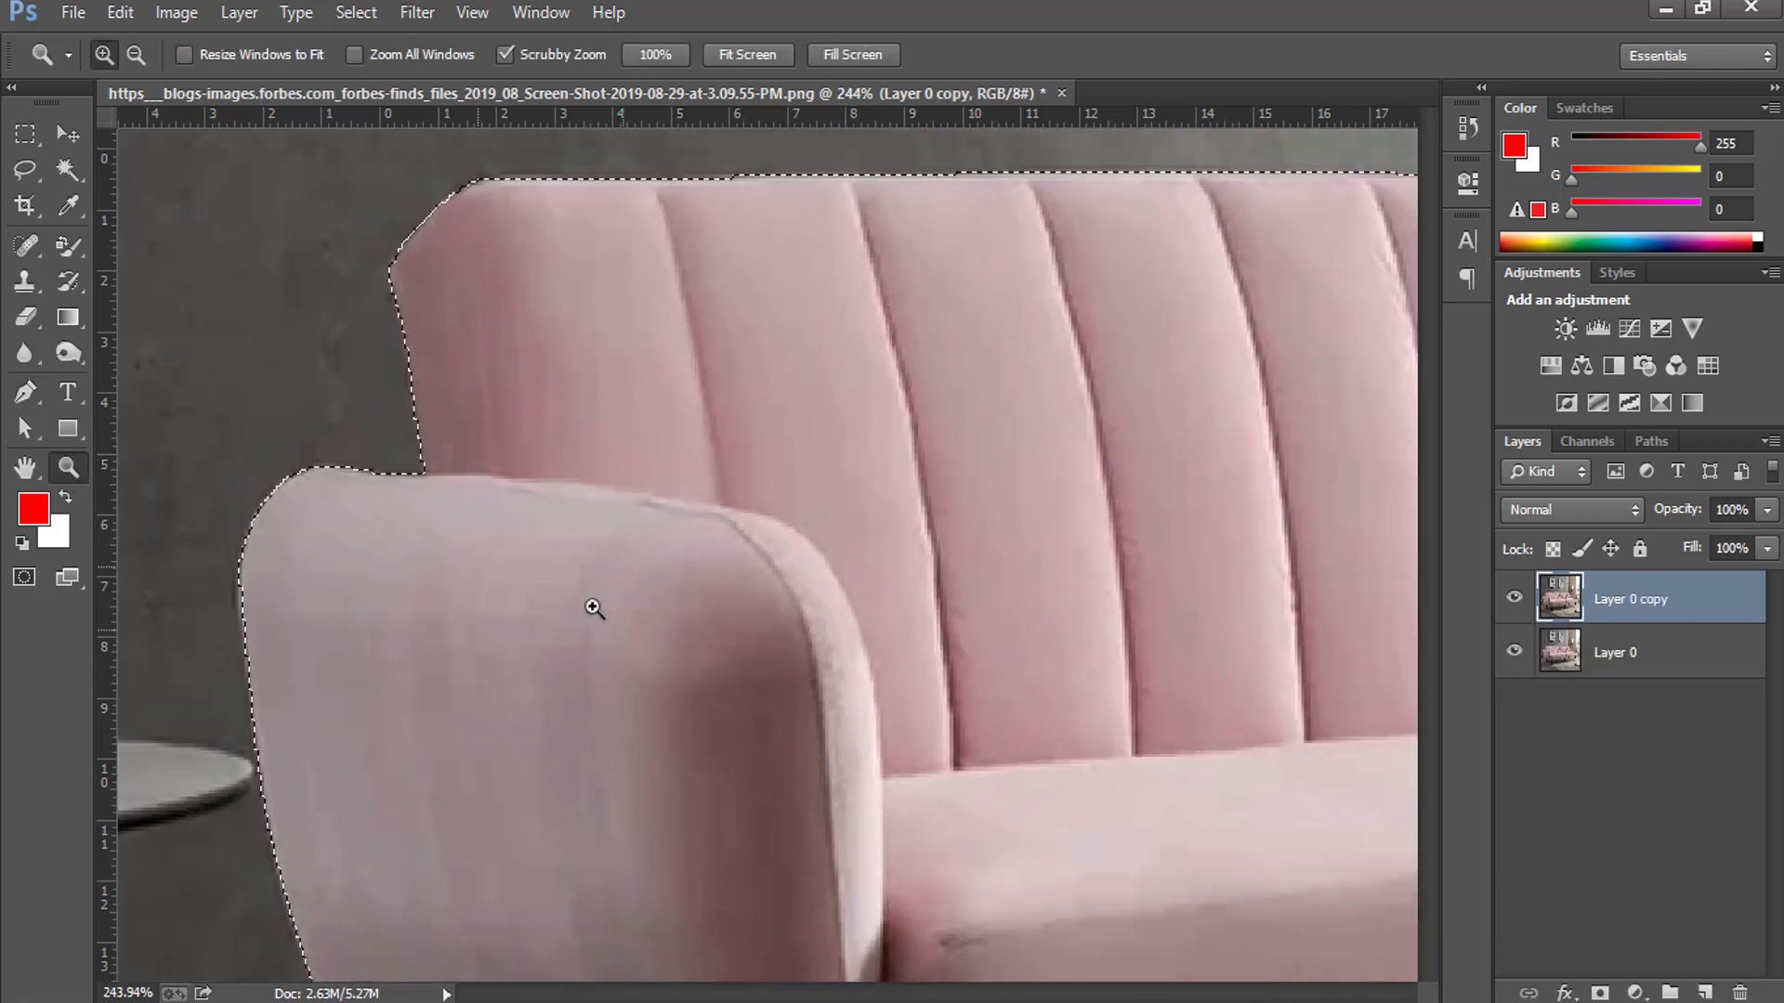
{"action": "left_click", "coordinate": [75, 247]}
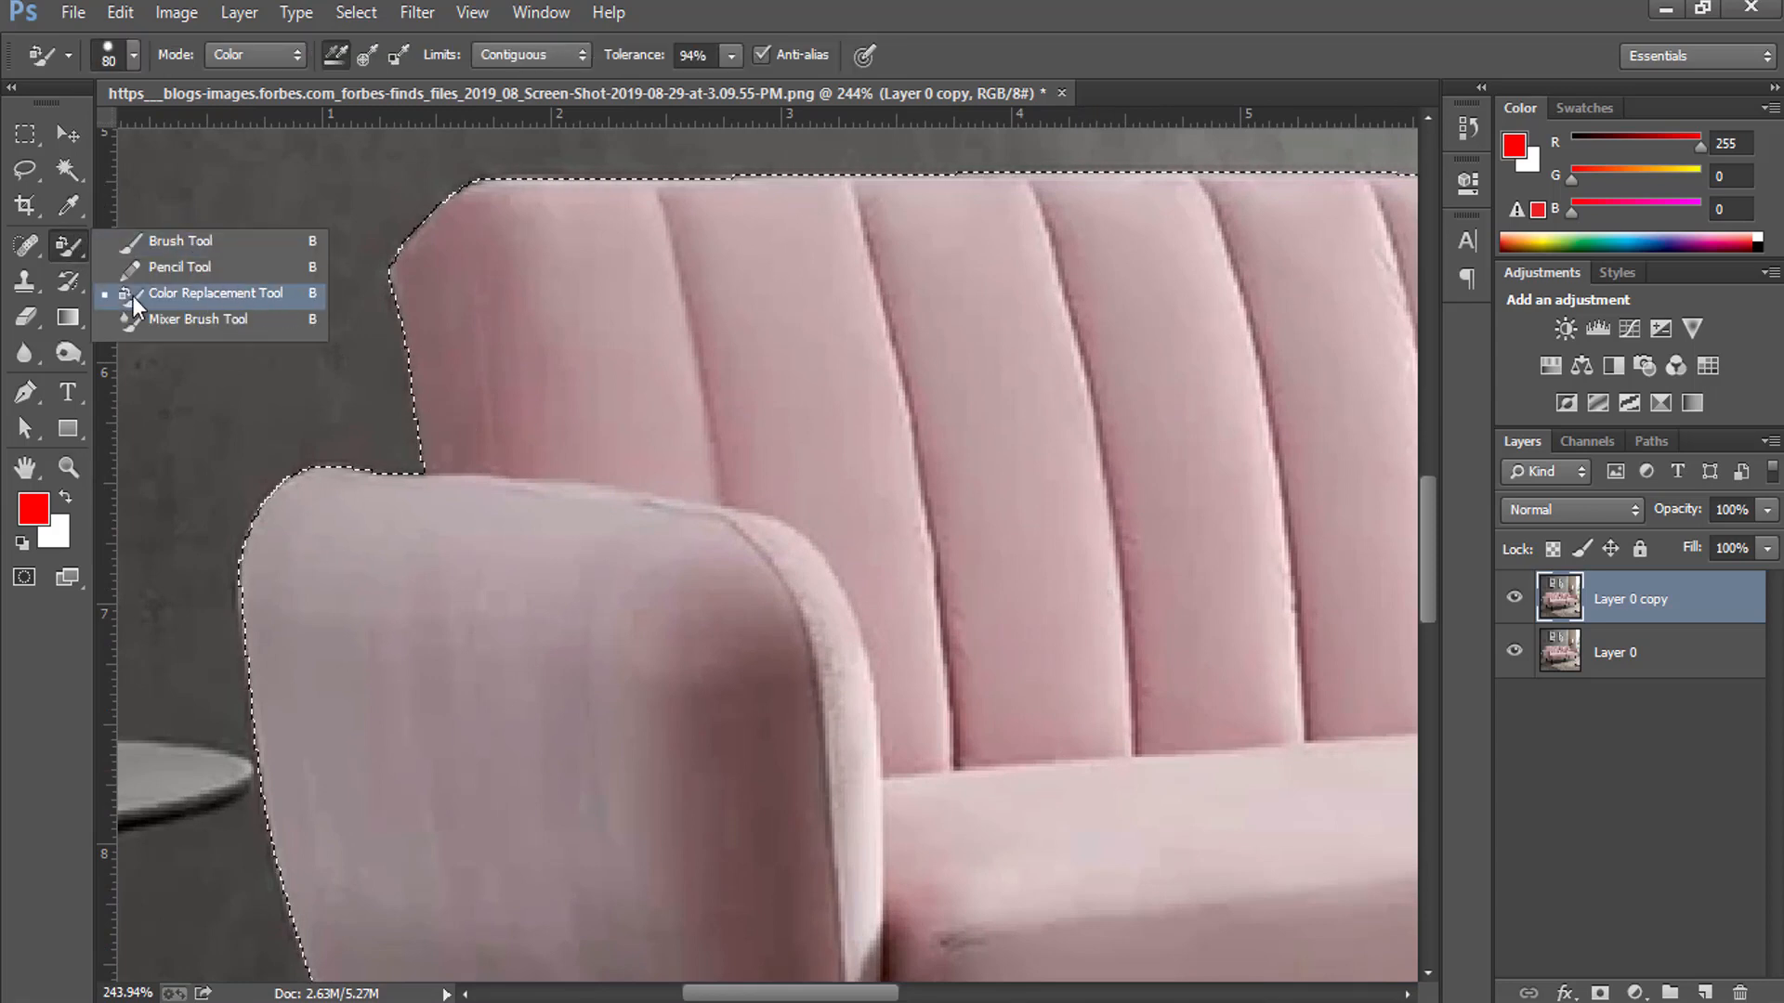
{"action": "left_click", "coordinate": [210, 288]}
{"action": "left_click_drag", "start_coordinate": [498, 518], "coordinate": [540, 527]}
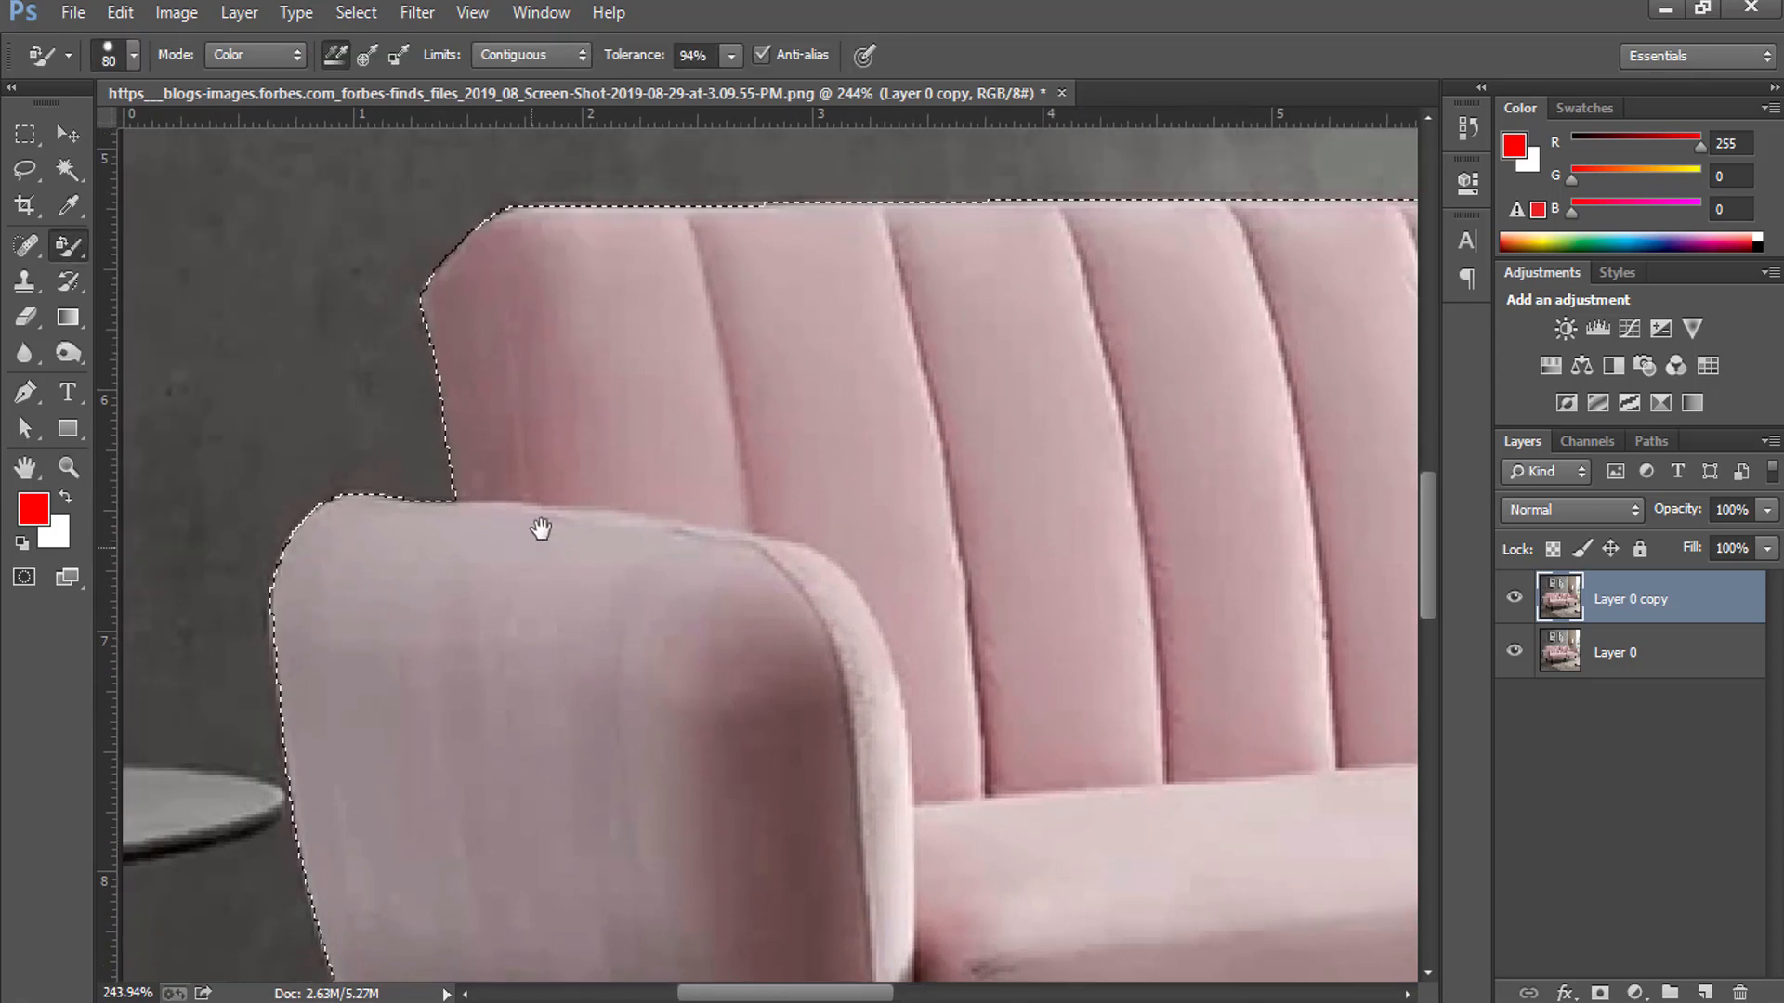
{"action": "key", "text": "bracketleft"}
{"action": "key", "text": "bracketleft"}
{"action": "key", "text": "bracketleft"}
{"action": "key", "text": "bracketleft"}
{"action": "key", "text": "bracketleft"}
{"action": "key", "text": "bracketleft"}
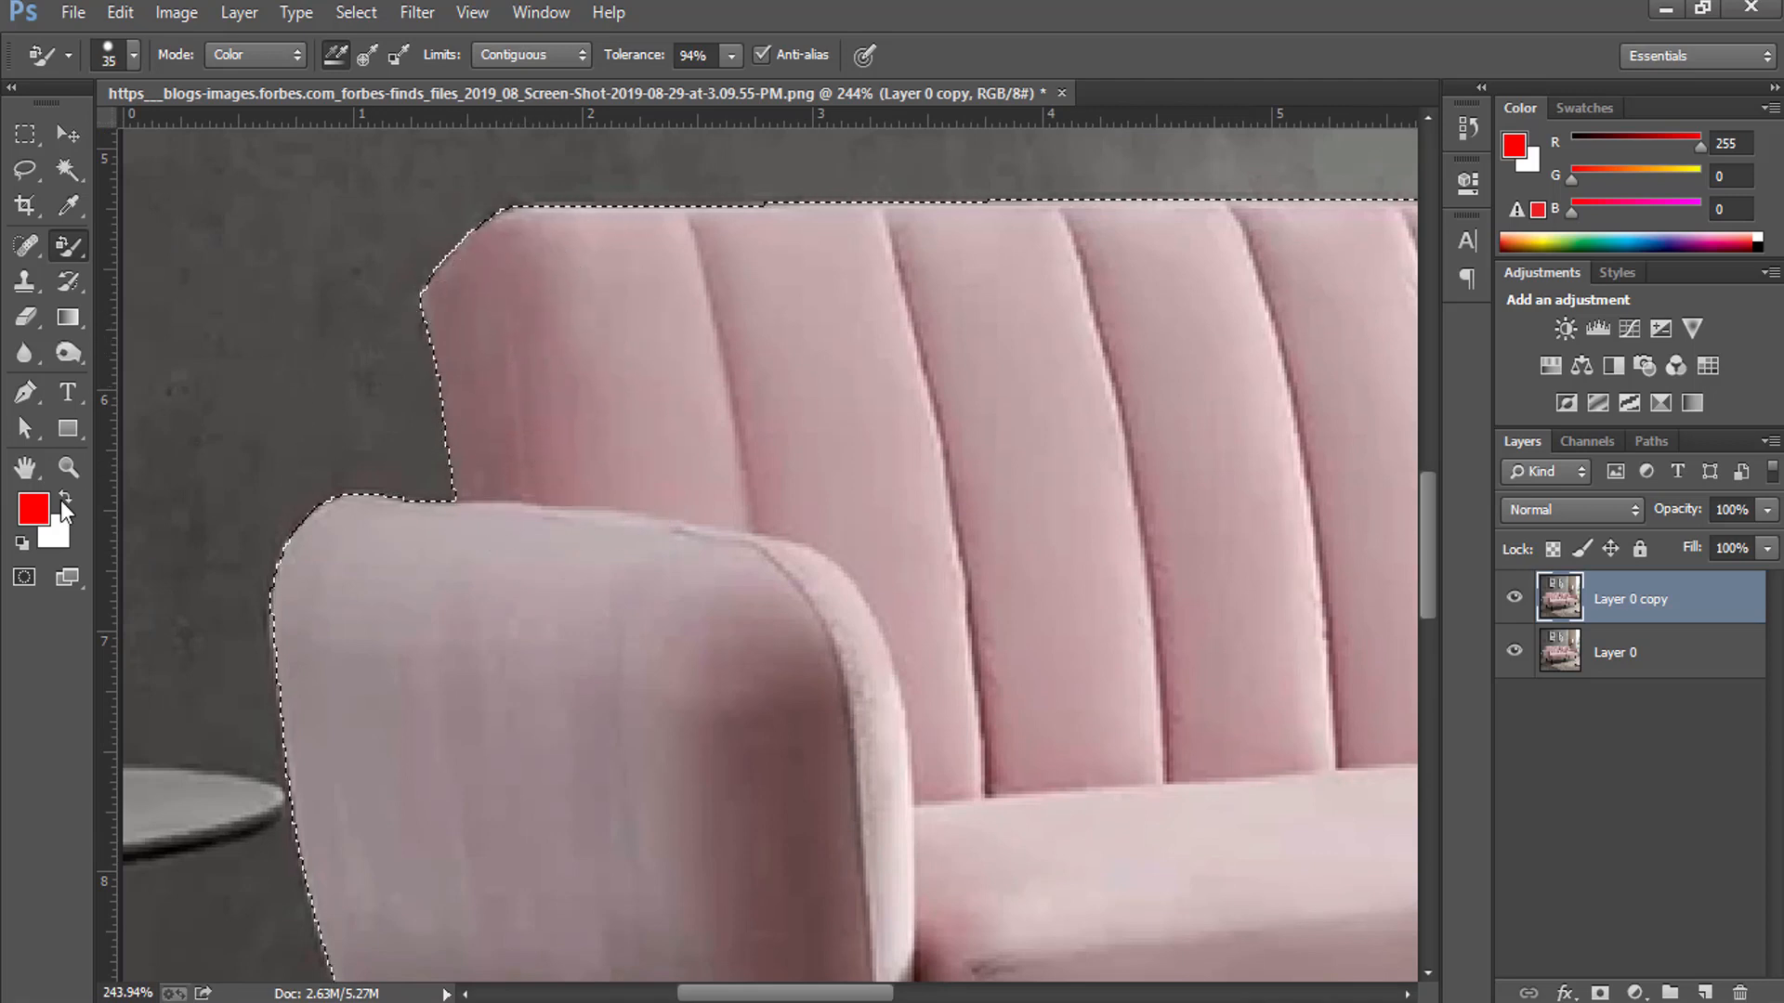
Set the foreground color to black, the brush size to 25 and the tolerance to 74%
{"action": "left_click", "coordinate": [38, 510]}
{"action": "left_click_drag", "start_coordinate": [737, 665], "coordinate": [703, 746]}
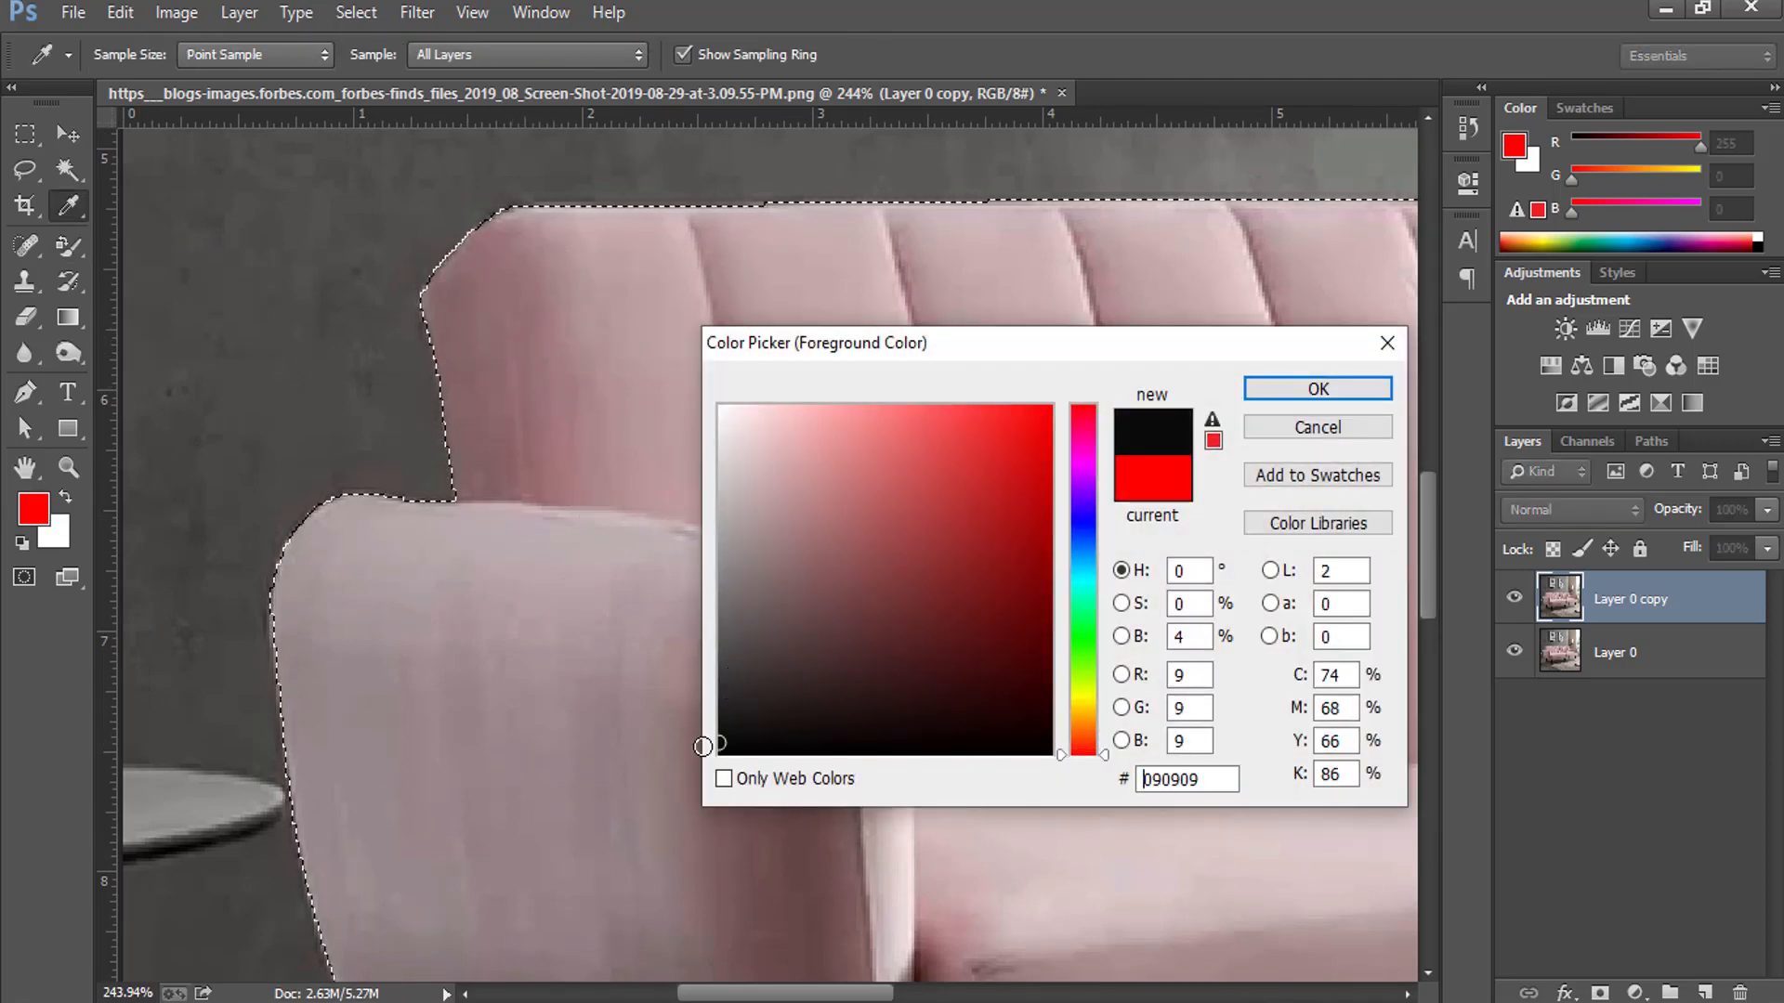
{"action": "left_click", "coordinate": [1315, 388]}
{"action": "key", "text": "bracketleft"}
{"action": "left_click_drag", "start_coordinate": [646, 58], "coordinate": [622, 61]}
Paint over the upper part of the backrest from left to right to replace its pink with neutral gray
{"action": "mouse_move", "coordinate": [545, 346]}
{"action": "left_mouse_down"}
{"action": "mouse_move", "coordinate": [613, 275]}
{"action": "mouse_move", "coordinate": [563, 282]}
{"action": "mouse_move", "coordinate": [546, 264]}
{"action": "mouse_move", "coordinate": [512, 310]}
{"action": "mouse_move", "coordinate": [574, 352]}
{"action": "mouse_move", "coordinate": [580, 333]}
{"action": "mouse_move", "coordinate": [560, 373]}
{"action": "mouse_move", "coordinate": [592, 362]}
{"action": "mouse_move", "coordinate": [452, 350]}
{"action": "mouse_move", "coordinate": [485, 349]}
{"action": "mouse_move", "coordinate": [465, 374]}
{"action": "mouse_move", "coordinate": [478, 254]}
{"action": "mouse_move", "coordinate": [512, 267]}
{"action": "mouse_move", "coordinate": [560, 235]}
{"action": "mouse_move", "coordinate": [710, 226]}
{"action": "mouse_move", "coordinate": [721, 238]}
{"action": "mouse_move", "coordinate": [644, 237]}
{"action": "mouse_move", "coordinate": [587, 330]}
{"action": "mouse_move", "coordinate": [596, 431]}
{"action": "mouse_move", "coordinate": [733, 436]}
{"action": "mouse_move", "coordinate": [770, 477]}
{"action": "mouse_move", "coordinate": [444, 458]}
{"action": "mouse_move", "coordinate": [548, 464]}
{"action": "mouse_move", "coordinate": [524, 557]}
{"action": "mouse_move", "coordinate": [752, 529]}
{"action": "mouse_move", "coordinate": [631, 514]}
{"action": "mouse_move", "coordinate": [715, 408]}
{"action": "mouse_move", "coordinate": [890, 254]}
{"action": "mouse_move", "coordinate": [929, 311]}
{"action": "left_mouse_up"}
{"action": "mouse_move", "coordinate": [934, 321]}
{"action": "left_mouse_down"}
{"action": "mouse_move", "coordinate": [712, 446]}
{"action": "mouse_move", "coordinate": [654, 440]}
{"action": "left_mouse_up"}
{"action": "mouse_move", "coordinate": [558, 406]}
{"action": "left_mouse_down"}
{"action": "mouse_move", "coordinate": [888, 326]}
{"action": "mouse_move", "coordinate": [767, 332]}
{"action": "mouse_move", "coordinate": [917, 358]}
{"action": "mouse_move", "coordinate": [916, 377]}
{"action": "mouse_move", "coordinate": [651, 423]}
{"action": "mouse_move", "coordinate": [854, 650]}
{"action": "mouse_move", "coordinate": [806, 506]}
{"action": "mouse_move", "coordinate": [696, 386]}
{"action": "mouse_move", "coordinate": [582, 441]}
{"action": "mouse_move", "coordinate": [731, 495]}
{"action": "mouse_move", "coordinate": [702, 563]}
{"action": "mouse_move", "coordinate": [913, 486]}
{"action": "mouse_move", "coordinate": [961, 357]}
{"action": "mouse_move", "coordinate": [610, 530]}
{"action": "left_mouse_up"}
{"action": "mouse_move", "coordinate": [956, 431]}
{"action": "left_mouse_down"}
{"action": "mouse_move", "coordinate": [691, 495]}
{"action": "mouse_move", "coordinate": [770, 560]}
{"action": "mouse_move", "coordinate": [759, 618]}
{"action": "mouse_move", "coordinate": [1021, 465]}
{"action": "mouse_move", "coordinate": [1239, 443]}
{"action": "mouse_move", "coordinate": [702, 497]}
{"action": "mouse_move", "coordinate": [1088, 449]}
{"action": "mouse_move", "coordinate": [1192, 475]}
{"action": "mouse_move", "coordinate": [1312, 431]}
{"action": "mouse_move", "coordinate": [1381, 603]}
{"action": "mouse_move", "coordinate": [925, 596]}
{"action": "mouse_move", "coordinate": [984, 534]}
{"action": "mouse_move", "coordinate": [701, 569]}
{"action": "mouse_move", "coordinate": [620, 555]}
{"action": "mouse_move", "coordinate": [660, 547]}
{"action": "mouse_move", "coordinate": [764, 586]}
{"action": "mouse_move", "coordinate": [818, 648]}
{"action": "mouse_move", "coordinate": [993, 603]}
{"action": "mouse_move", "coordinate": [1060, 636]}
{"action": "mouse_move", "coordinate": [927, 923]}
{"action": "mouse_move", "coordinate": [1008, 601]}
{"action": "left_mouse_up"}
{"action": "left_click_drag", "start_coordinate": [1007, 744], "coordinate": [693, 601]}
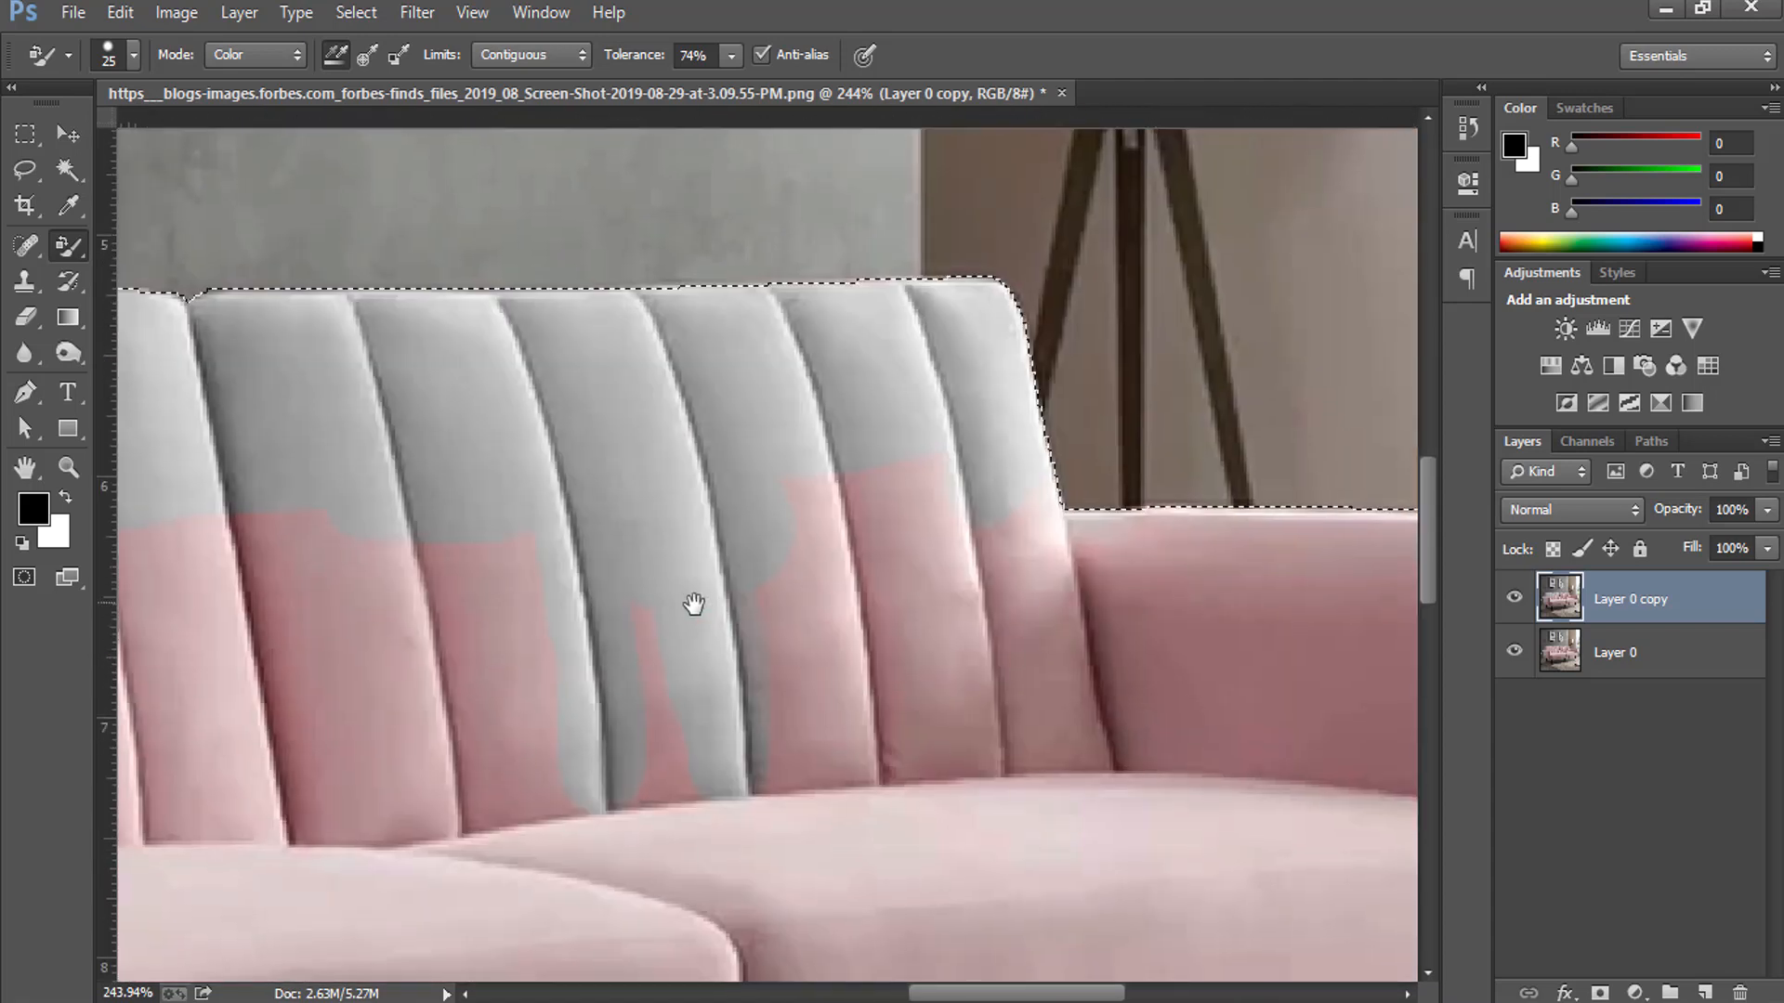
Recolor the lower right backrest panels, the right armrest and the right end of the seat cushion gray
{"action": "mouse_move", "coordinate": [1046, 484]}
{"action": "left_mouse_down"}
{"action": "mouse_move", "coordinate": [1120, 785]}
{"action": "mouse_move", "coordinate": [986, 538]}
{"action": "mouse_move", "coordinate": [1028, 788]}
{"action": "mouse_move", "coordinate": [949, 490]}
{"action": "mouse_move", "coordinate": [978, 853]}
{"action": "mouse_move", "coordinate": [882, 480]}
{"action": "mouse_move", "coordinate": [892, 820]}
{"action": "mouse_move", "coordinate": [837, 512]}
{"action": "mouse_move", "coordinate": [822, 559]}
{"action": "mouse_move", "coordinate": [832, 778]}
{"action": "mouse_move", "coordinate": [808, 518]}
{"action": "mouse_move", "coordinate": [745, 870]}
{"action": "mouse_move", "coordinate": [655, 673]}
{"action": "mouse_move", "coordinate": [683, 801]}
{"action": "left_mouse_up"}
{"action": "left_click_drag", "start_coordinate": [996, 720], "coordinate": [437, 757]}
{"action": "mouse_move", "coordinate": [533, 597]}
{"action": "left_mouse_down"}
{"action": "mouse_move", "coordinate": [961, 578]}
{"action": "mouse_move", "coordinate": [1062, 592]}
{"action": "mouse_move", "coordinate": [1095, 806]}
{"action": "mouse_move", "coordinate": [1046, 767]}
{"action": "mouse_move", "coordinate": [1084, 916]}
{"action": "mouse_move", "coordinate": [914, 681]}
{"action": "mouse_move", "coordinate": [495, 665]}
{"action": "mouse_move", "coordinate": [841, 645]}
{"action": "mouse_move", "coordinate": [864, 681]}
{"action": "left_mouse_up"}
{"action": "left_click_drag", "start_coordinate": [845, 793], "coordinate": [872, 538]}
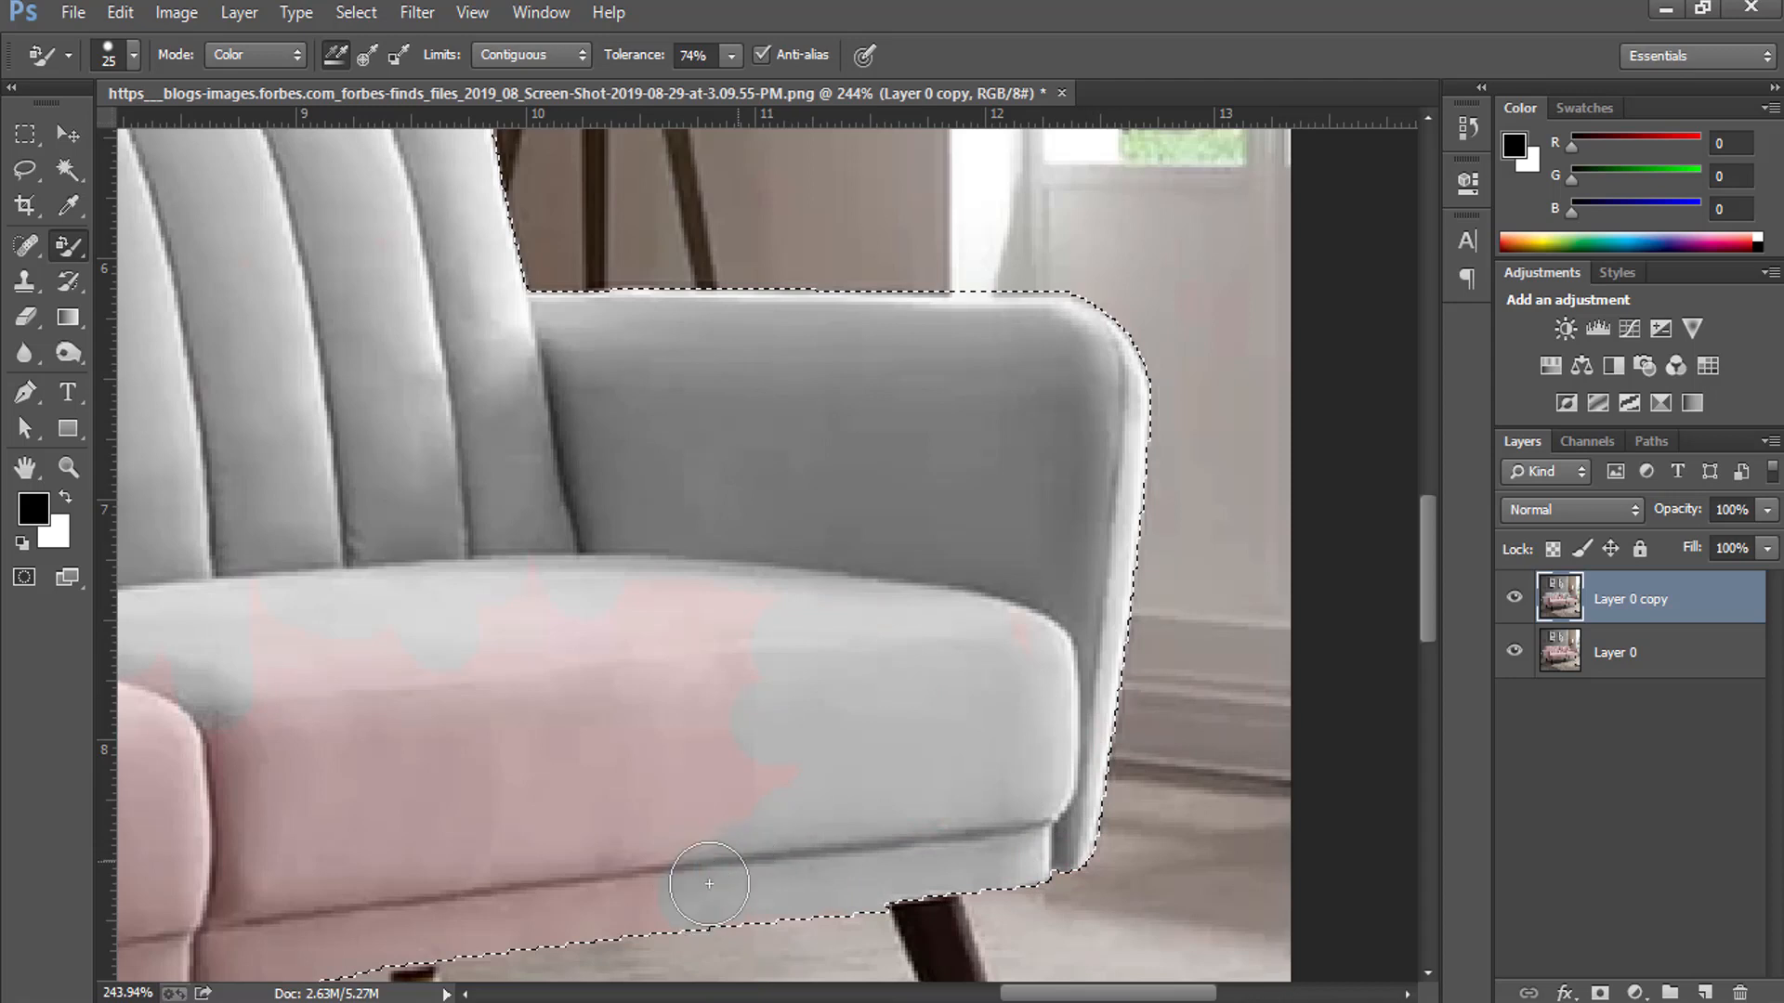
Recolor the rest of the right seat cushion and the adjoining end of the left cushion gray
{"action": "left_click_drag", "start_coordinate": [545, 636], "coordinate": [435, 561]}
{"action": "left_click_drag", "start_coordinate": [505, 741], "coordinate": [983, 609]}
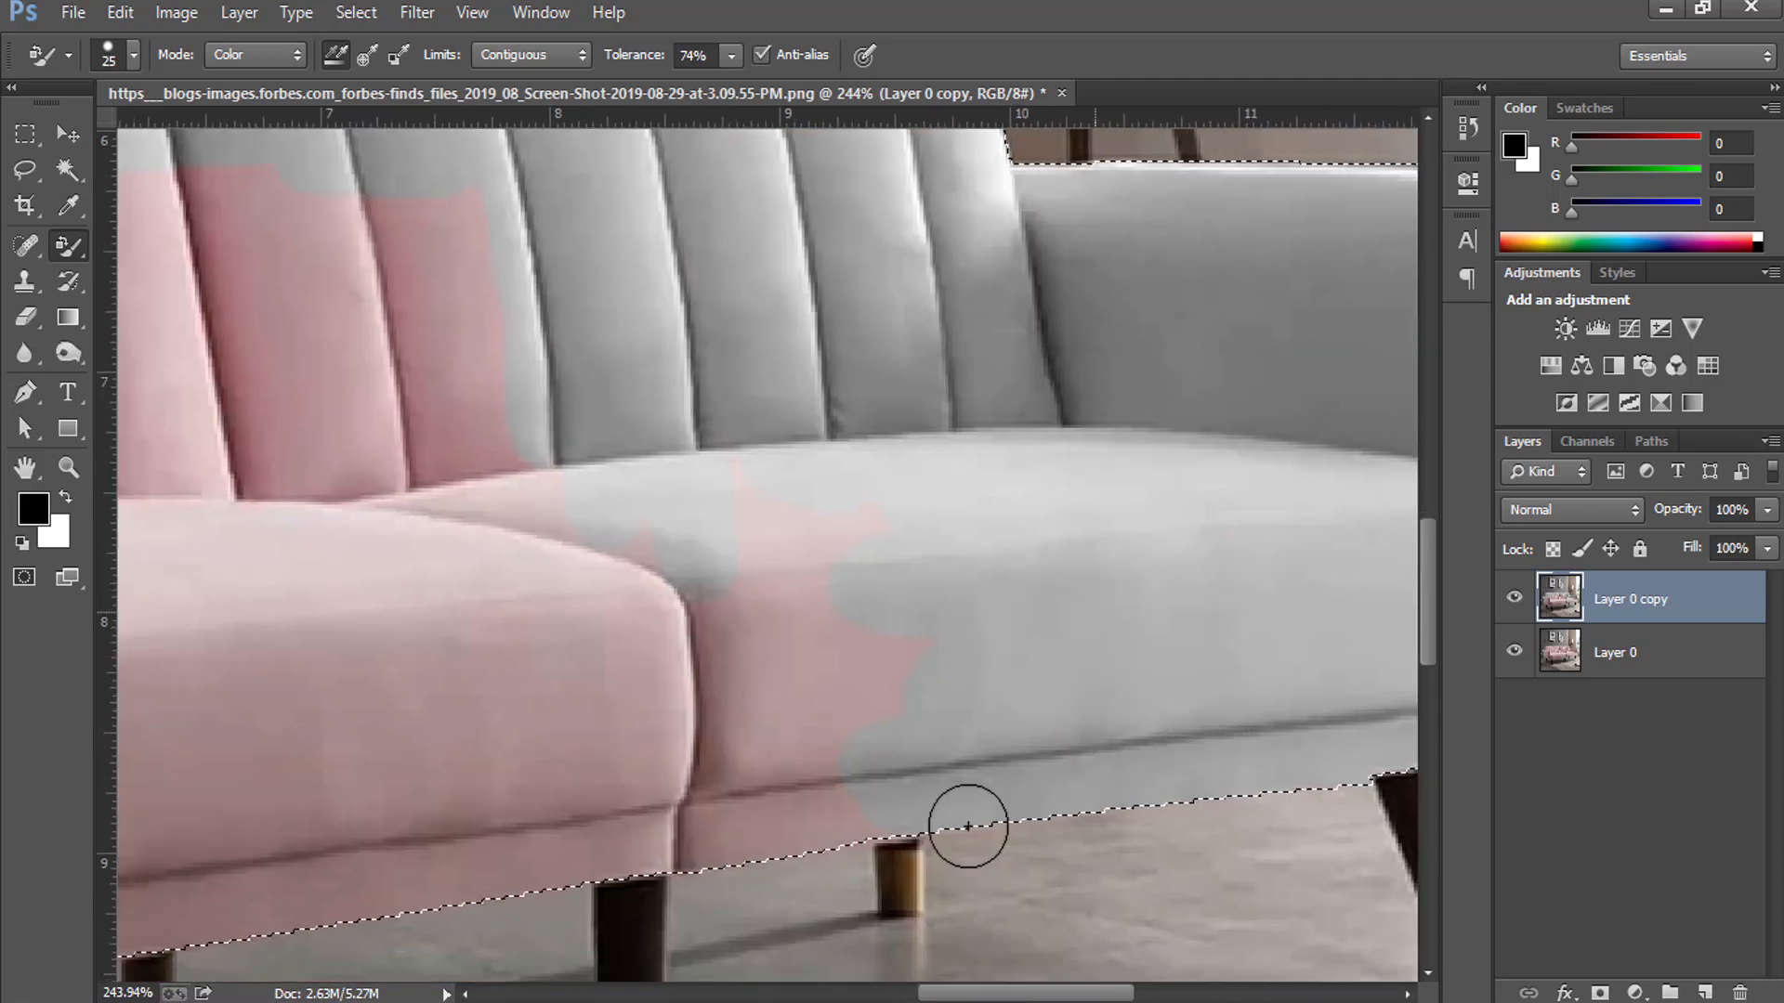
{"action": "mouse_move", "coordinate": [603, 719]}
{"action": "left_mouse_down"}
{"action": "mouse_move", "coordinate": [737, 767]}
{"action": "mouse_move", "coordinate": [618, 782]}
{"action": "mouse_move", "coordinate": [835, 664]}
{"action": "mouse_move", "coordinate": [594, 627]}
{"action": "mouse_move", "coordinate": [772, 543]}
{"action": "mouse_move", "coordinate": [692, 538]}
{"action": "mouse_move", "coordinate": [528, 641]}
{"action": "mouse_move", "coordinate": [585, 603]}
{"action": "mouse_move", "coordinate": [528, 559]}
{"action": "mouse_move", "coordinate": [420, 144]}
{"action": "mouse_move", "coordinate": [397, 208]}
{"action": "mouse_move", "coordinate": [439, 532]}
{"action": "mouse_move", "coordinate": [470, 167]}
{"action": "mouse_move", "coordinate": [498, 497]}
{"action": "mouse_move", "coordinate": [433, 550]}
{"action": "mouse_move", "coordinate": [463, 637]}
{"action": "mouse_move", "coordinate": [463, 776]}
{"action": "mouse_move", "coordinate": [596, 850]}
{"action": "left_mouse_up"}
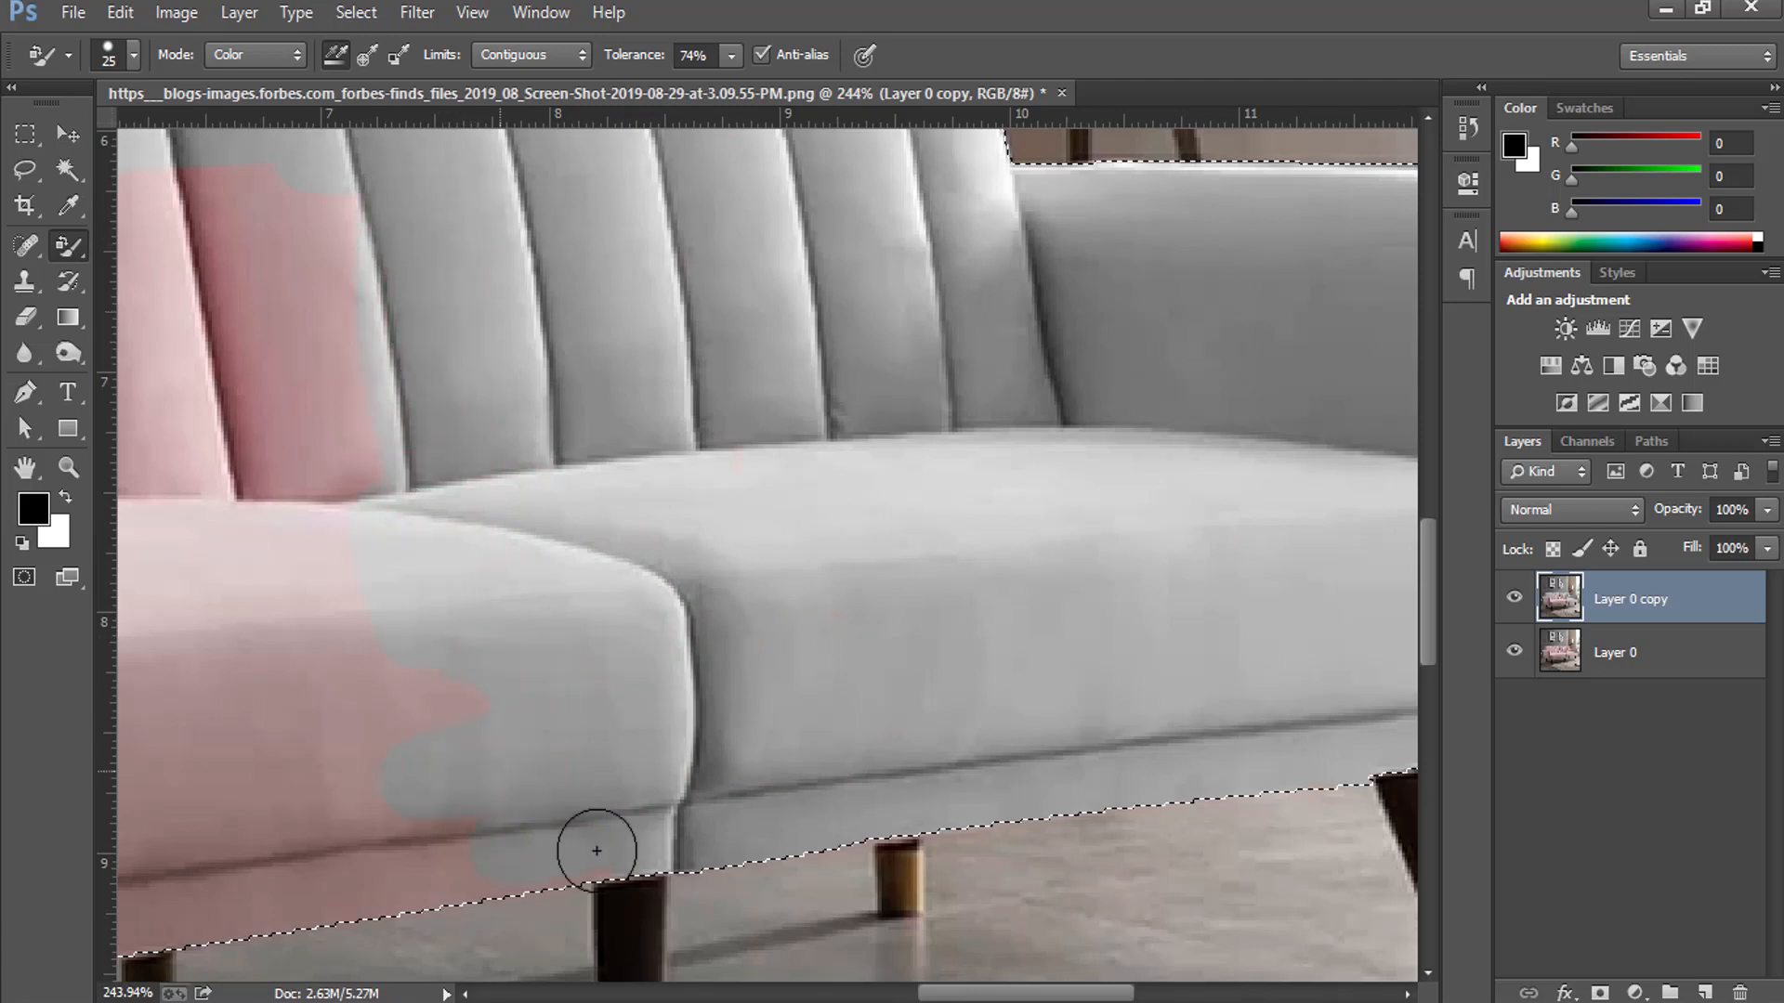
{"action": "left_click_drag", "start_coordinate": [517, 678], "coordinate": [917, 535]}
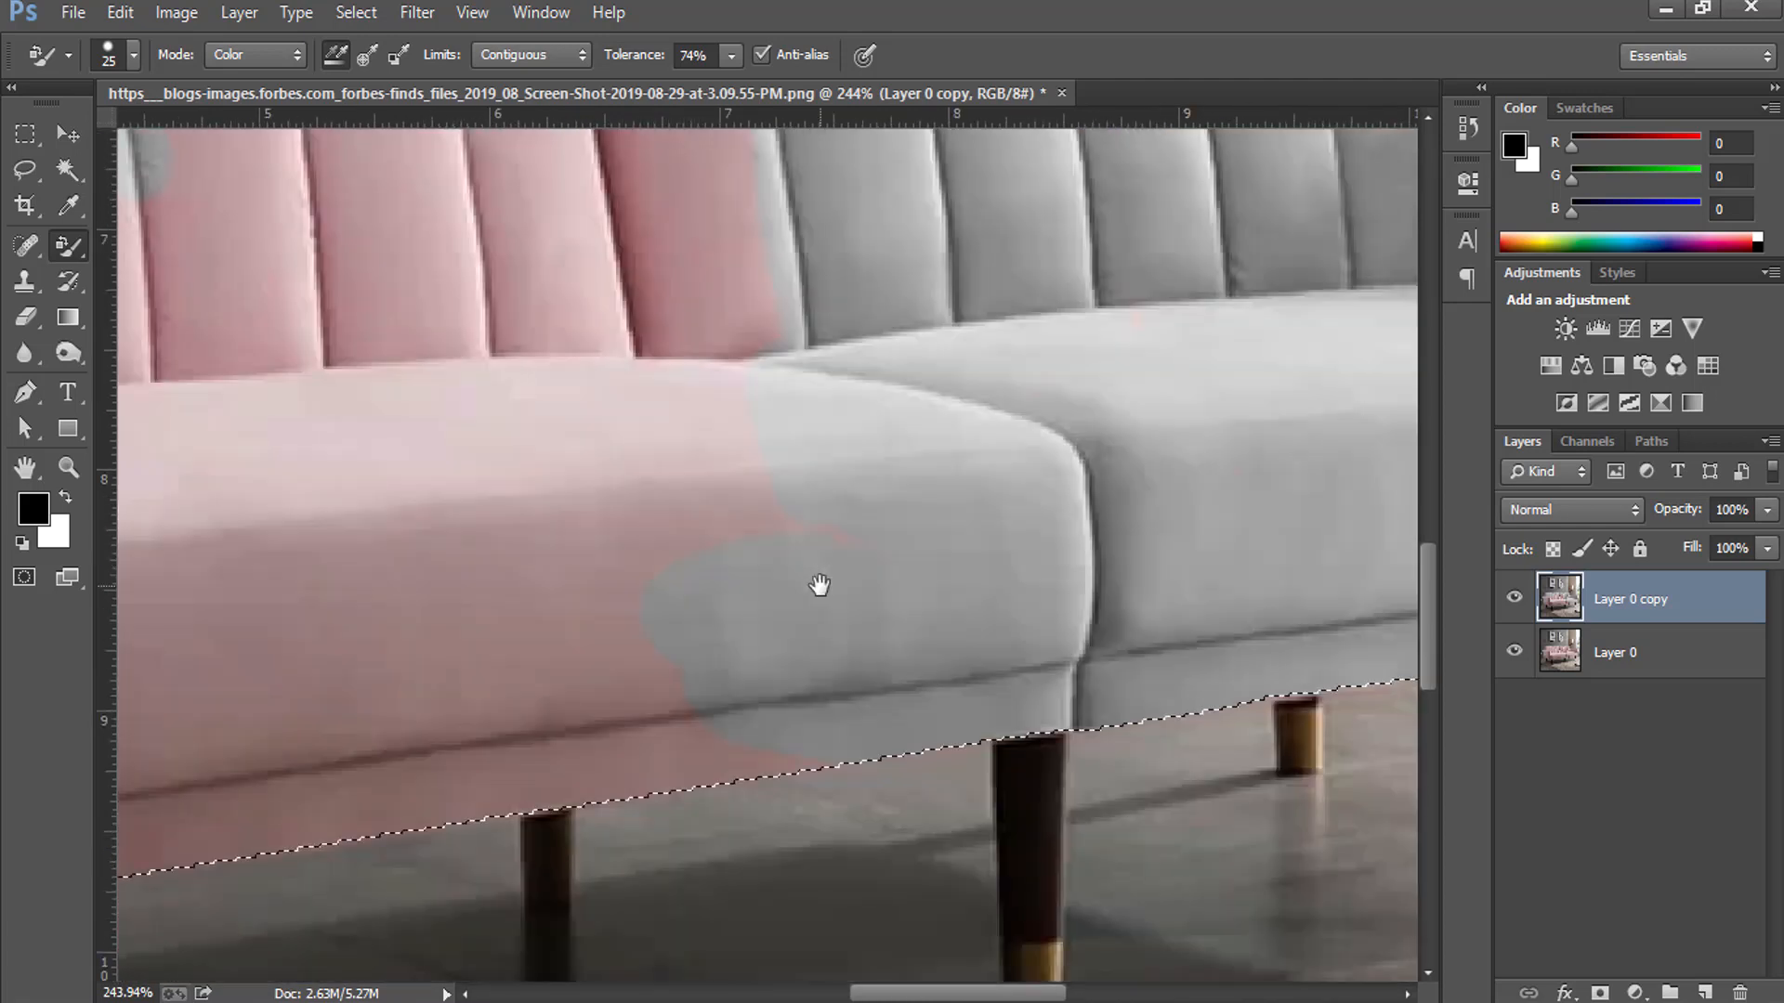
Paint the left seat cushion's lower front and the bottom of the left armrest gray
{"action": "mouse_move", "coordinate": [590, 752]}
{"action": "left_mouse_down"}
{"action": "mouse_move", "coordinate": [799, 733]}
{"action": "mouse_move", "coordinate": [585, 684]}
{"action": "mouse_move", "coordinate": [430, 766]}
{"action": "left_mouse_up"}
{"action": "mouse_move", "coordinate": [413, 855]}
{"action": "left_mouse_down"}
{"action": "mouse_move", "coordinate": [637, 538]}
{"action": "mouse_move", "coordinate": [834, 530]}
{"action": "mouse_move", "coordinate": [846, 394]}
{"action": "mouse_move", "coordinate": [726, 383]}
{"action": "mouse_move", "coordinate": [721, 282]}
{"action": "mouse_move", "coordinate": [638, 302]}
{"action": "mouse_move", "coordinate": [673, 488]}
{"action": "mouse_move", "coordinate": [714, 428]}
{"action": "mouse_move", "coordinate": [605, 392]}
{"action": "mouse_move", "coordinate": [720, 473]}
{"action": "mouse_move", "coordinate": [647, 539]}
{"action": "mouse_move", "coordinate": [342, 725]}
{"action": "mouse_move", "coordinate": [304, 779]}
{"action": "left_mouse_up"}
{"action": "left_click_drag", "start_coordinate": [413, 746], "coordinate": [871, 613]}
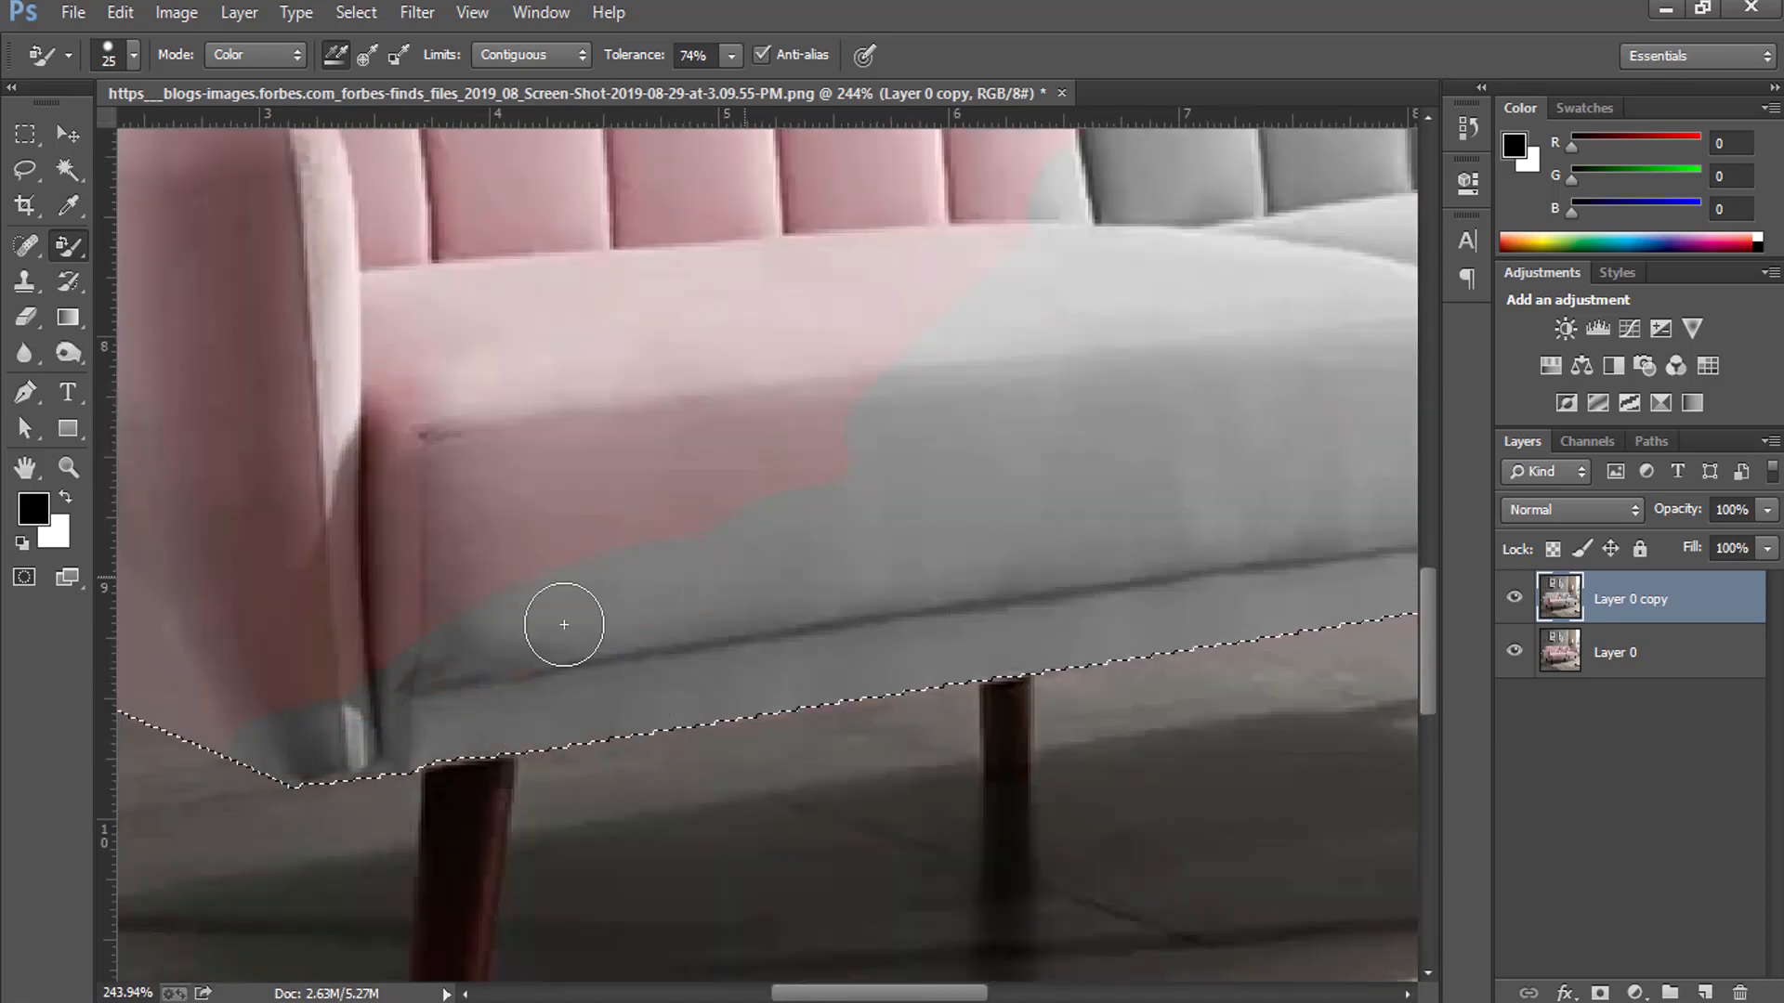
{"action": "left_click_drag", "start_coordinate": [373, 508], "coordinate": [342, 670]}
{"action": "left_click_drag", "start_coordinate": [519, 555], "coordinate": [734, 478]}
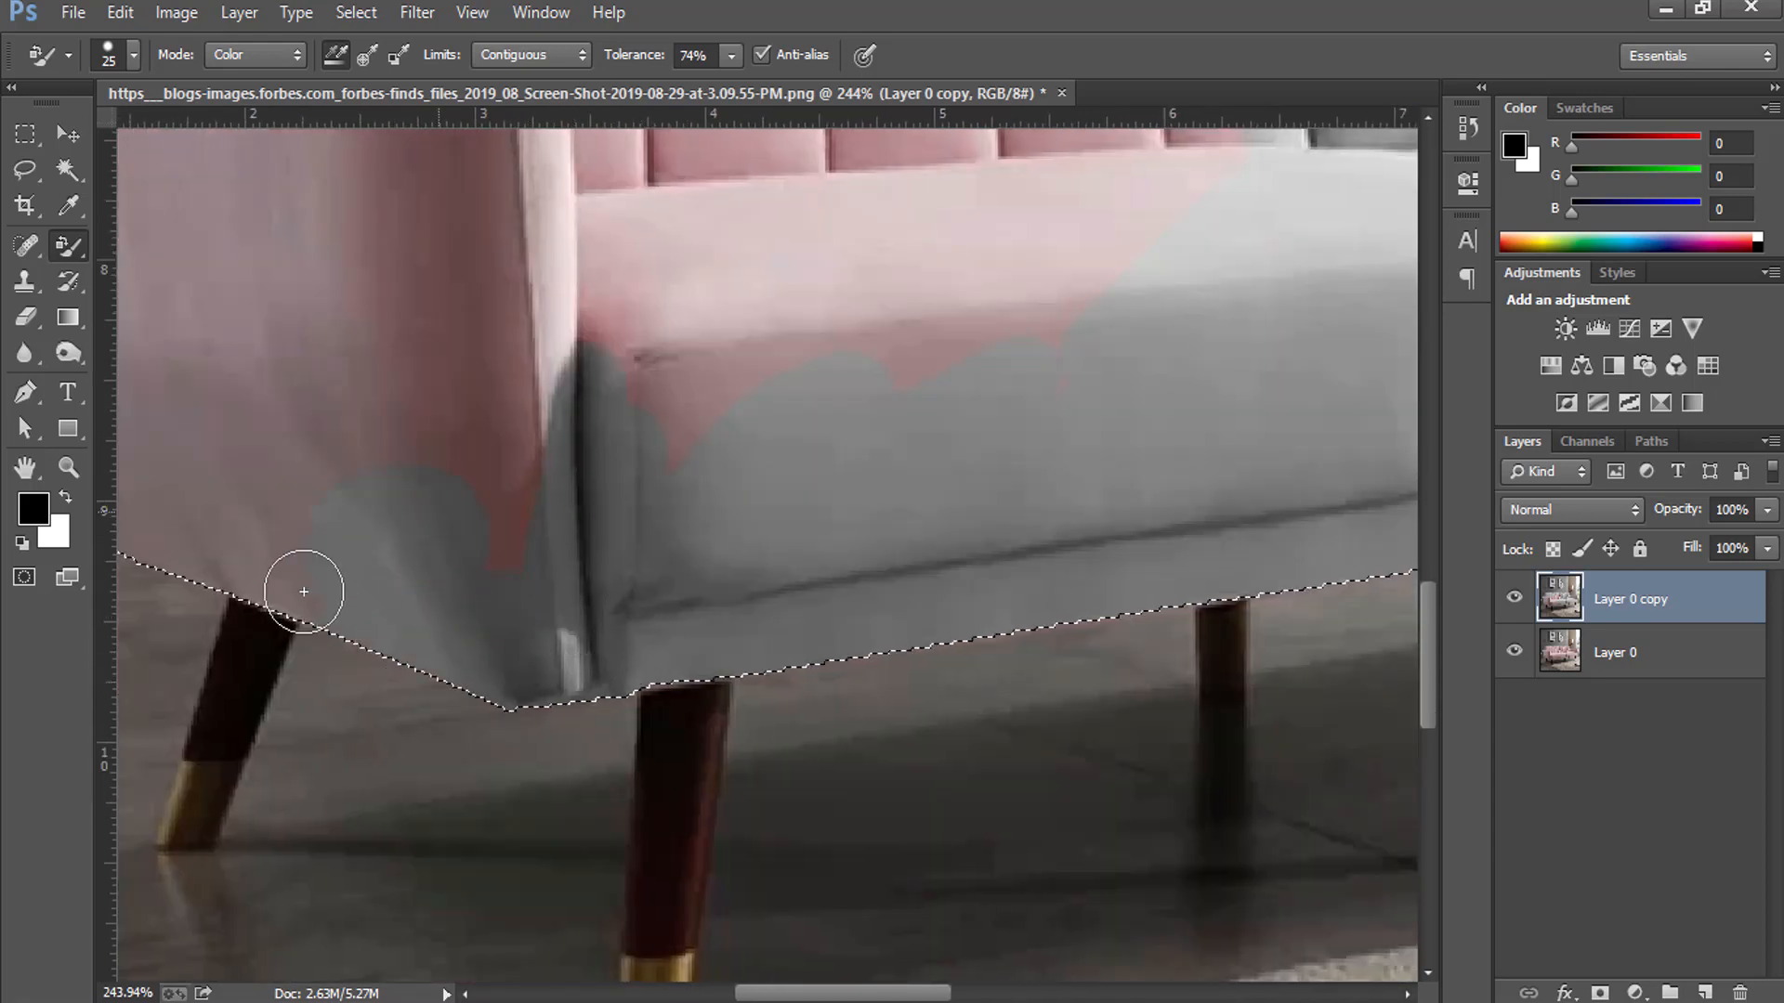
Recolor the left armrest and the backrest panels beside it gray
{"action": "left_click_drag", "start_coordinate": [366, 717], "coordinate": [717, 785]}
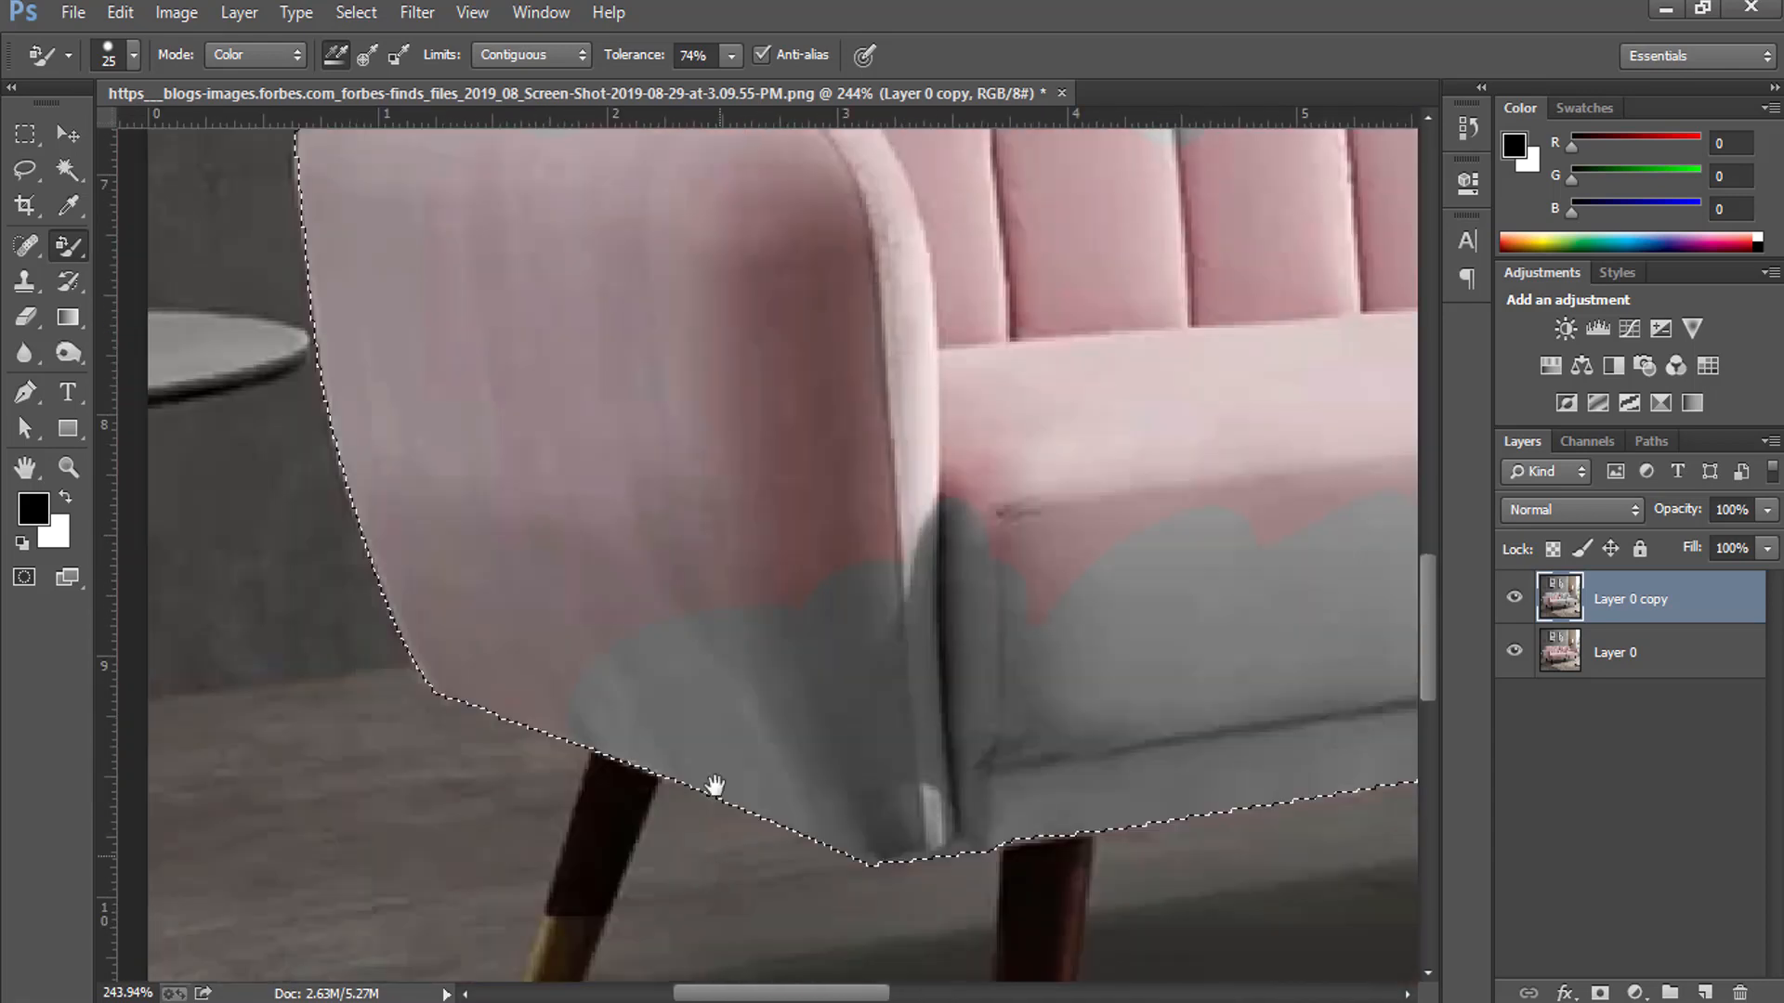
{"action": "mouse_move", "coordinate": [397, 517]}
{"action": "left_mouse_down"}
{"action": "mouse_move", "coordinate": [308, 253]}
{"action": "mouse_move", "coordinate": [306, 192]}
{"action": "left_mouse_up"}
{"action": "left_click_drag", "start_coordinate": [386, 375], "coordinate": [389, 640]}
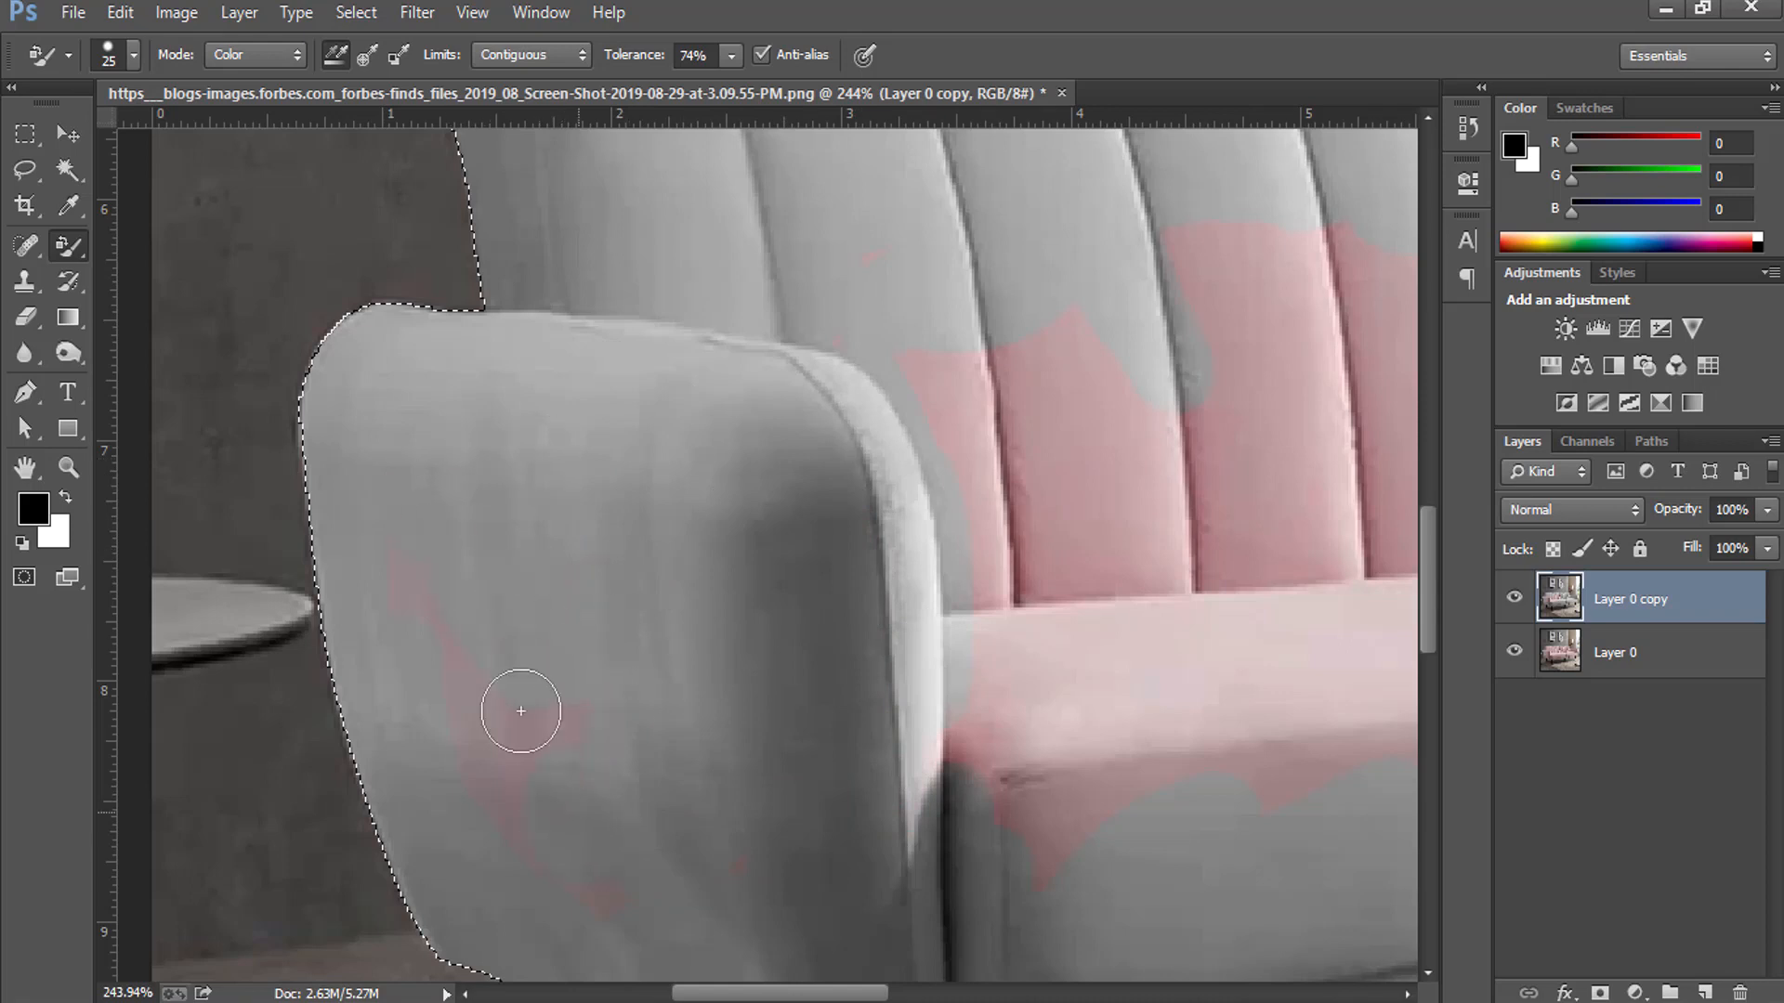
Paint over the remaining pink on the left seat cushion and the middle backrest panels to finish the gray sofa
{"action": "mouse_move", "coordinate": [882, 710]}
{"action": "left_mouse_down"}
{"action": "mouse_move", "coordinate": [440, 641]}
{"action": "mouse_move", "coordinate": [619, 778]}
{"action": "mouse_move", "coordinate": [515, 675]}
{"action": "mouse_move", "coordinate": [545, 655]}
{"action": "mouse_move", "coordinate": [527, 479]}
{"action": "mouse_move", "coordinate": [510, 352]}
{"action": "mouse_move", "coordinate": [425, 196]}
{"action": "mouse_move", "coordinate": [453, 151]}
{"action": "mouse_move", "coordinate": [544, 228]}
{"action": "mouse_move", "coordinate": [596, 618]}
{"action": "mouse_move", "coordinate": [589, 269]}
{"action": "mouse_move", "coordinate": [654, 486]}
{"action": "mouse_move", "coordinate": [676, 490]}
{"action": "mouse_move", "coordinate": [717, 258]}
{"action": "mouse_move", "coordinate": [747, 552]}
{"action": "mouse_move", "coordinate": [688, 587]}
{"action": "mouse_move", "coordinate": [651, 537]}
{"action": "mouse_move", "coordinate": [476, 677]}
{"action": "mouse_move", "coordinate": [592, 689]}
{"action": "mouse_move", "coordinate": [636, 727]}
{"action": "mouse_move", "coordinate": [894, 706]}
{"action": "mouse_move", "coordinate": [1025, 650]}
{"action": "mouse_move", "coordinate": [1143, 649]}
{"action": "mouse_move", "coordinate": [1091, 694]}
{"action": "mouse_move", "coordinate": [721, 562]}
{"action": "mouse_move", "coordinate": [836, 588]}
{"action": "mouse_move", "coordinate": [794, 577]}
{"action": "mouse_move", "coordinate": [992, 524]}
{"action": "left_mouse_up"}
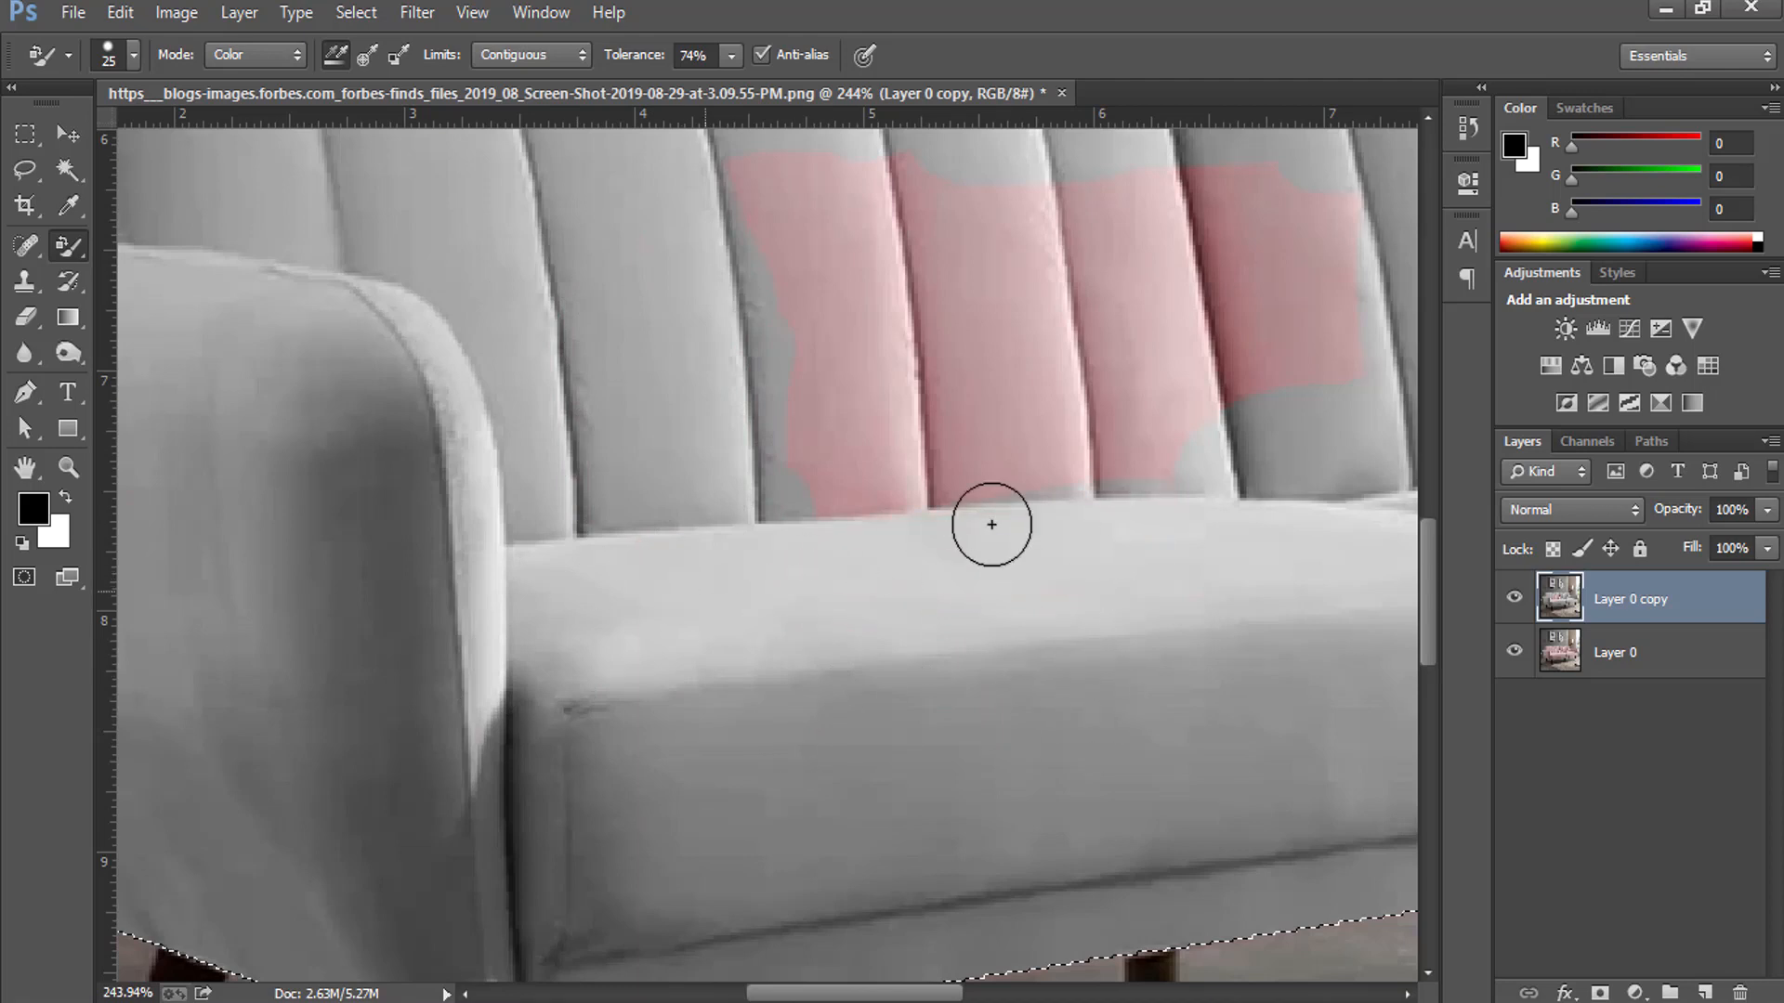
{"action": "left_click_drag", "start_coordinate": [855, 433], "coordinate": [460, 621]}
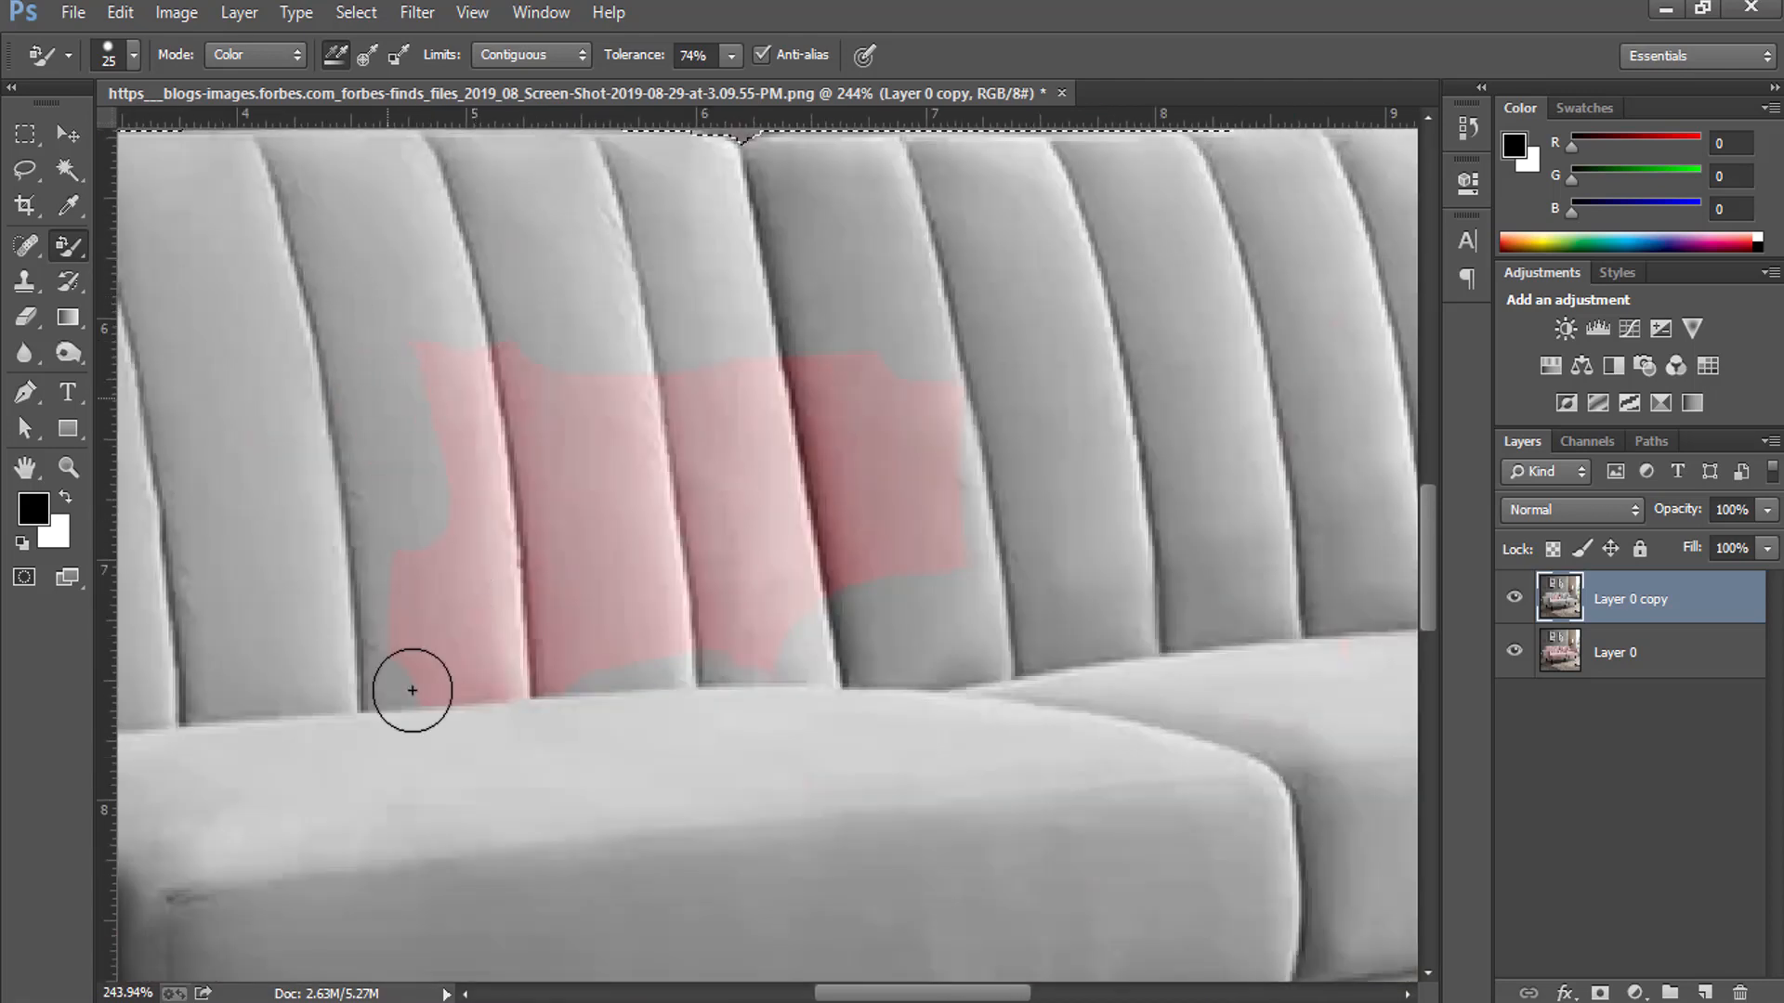
{"action": "mouse_move", "coordinate": [456, 716]}
{"action": "left_mouse_down"}
{"action": "mouse_move", "coordinate": [488, 340]}
{"action": "mouse_move", "coordinate": [506, 775]}
{"action": "mouse_move", "coordinate": [538, 478]}
{"action": "mouse_move", "coordinate": [551, 742]}
{"action": "mouse_move", "coordinate": [584, 418]}
{"action": "mouse_move", "coordinate": [600, 572]}
{"action": "mouse_move", "coordinate": [665, 766]}
{"action": "mouse_move", "coordinate": [716, 372]}
{"action": "mouse_move", "coordinate": [669, 615]}
{"action": "mouse_move", "coordinate": [682, 372]}
{"action": "mouse_move", "coordinate": [614, 679]}
{"action": "mouse_move", "coordinate": [696, 690]}
{"action": "mouse_move", "coordinate": [712, 673]}
{"action": "mouse_move", "coordinate": [768, 425]}
{"action": "mouse_move", "coordinate": [770, 488]}
{"action": "mouse_move", "coordinate": [838, 466]}
{"action": "mouse_move", "coordinate": [889, 645]}
{"action": "mouse_move", "coordinate": [874, 607]}
{"action": "left_mouse_up"}
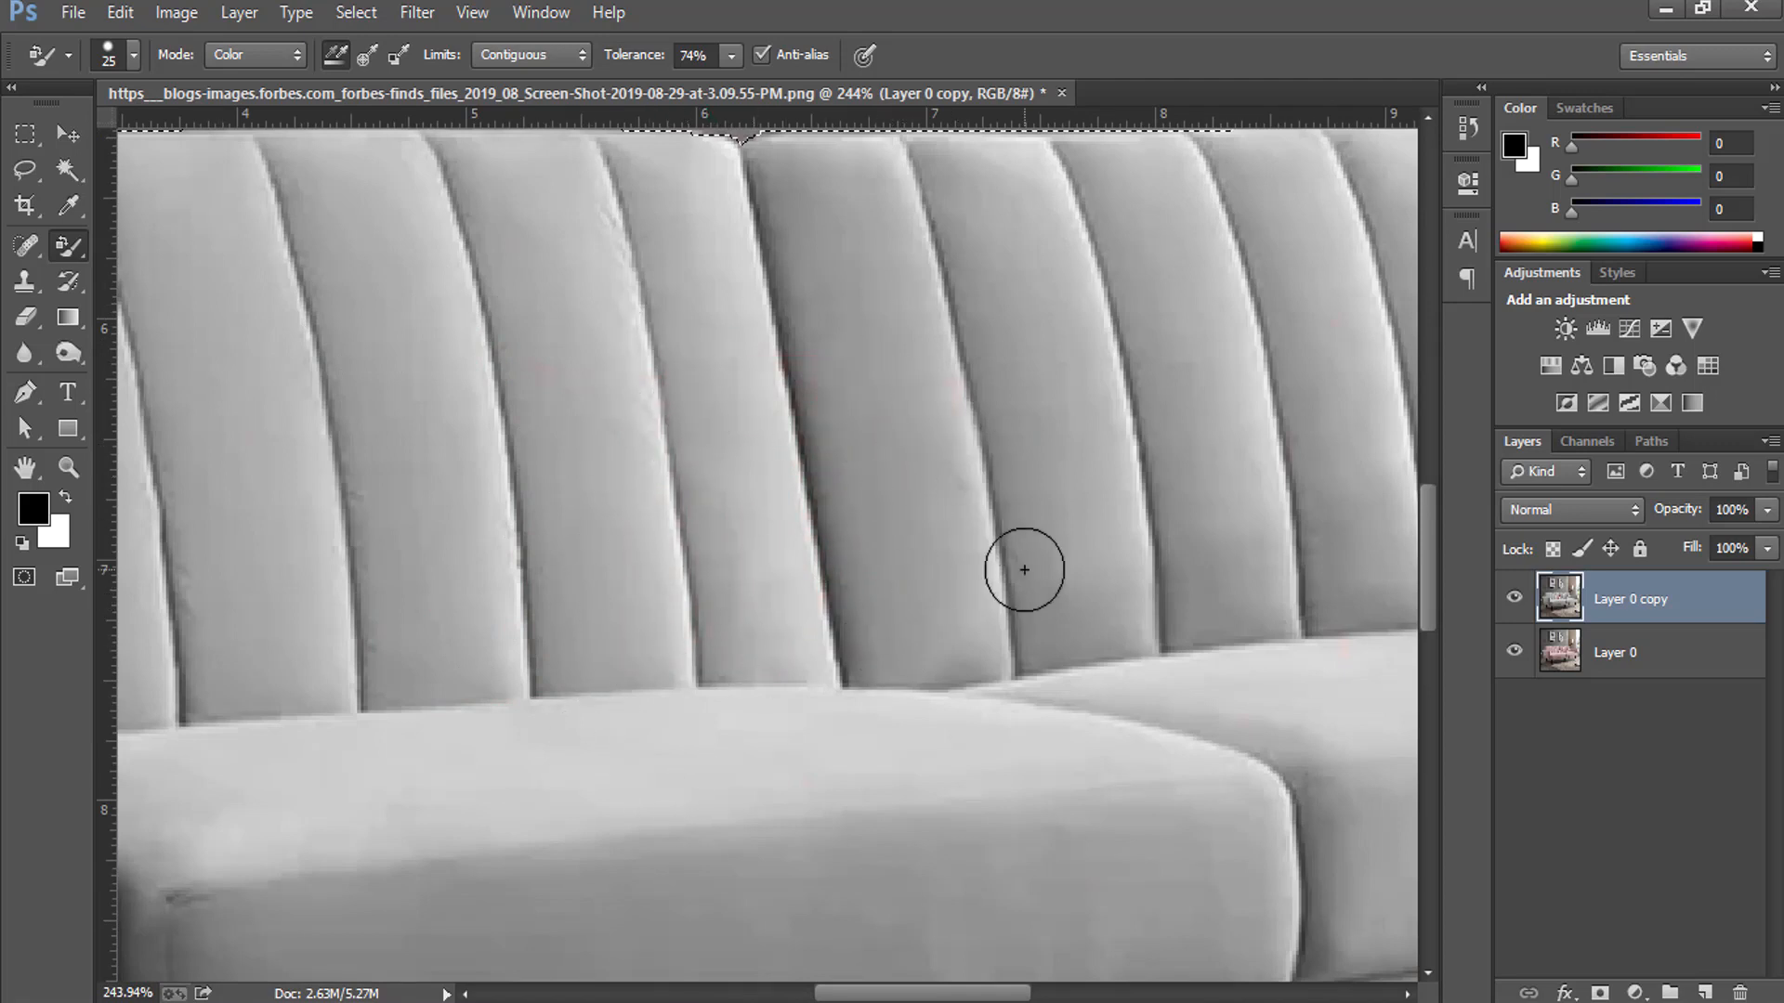
{"action": "key", "text": "ctrl+0"}
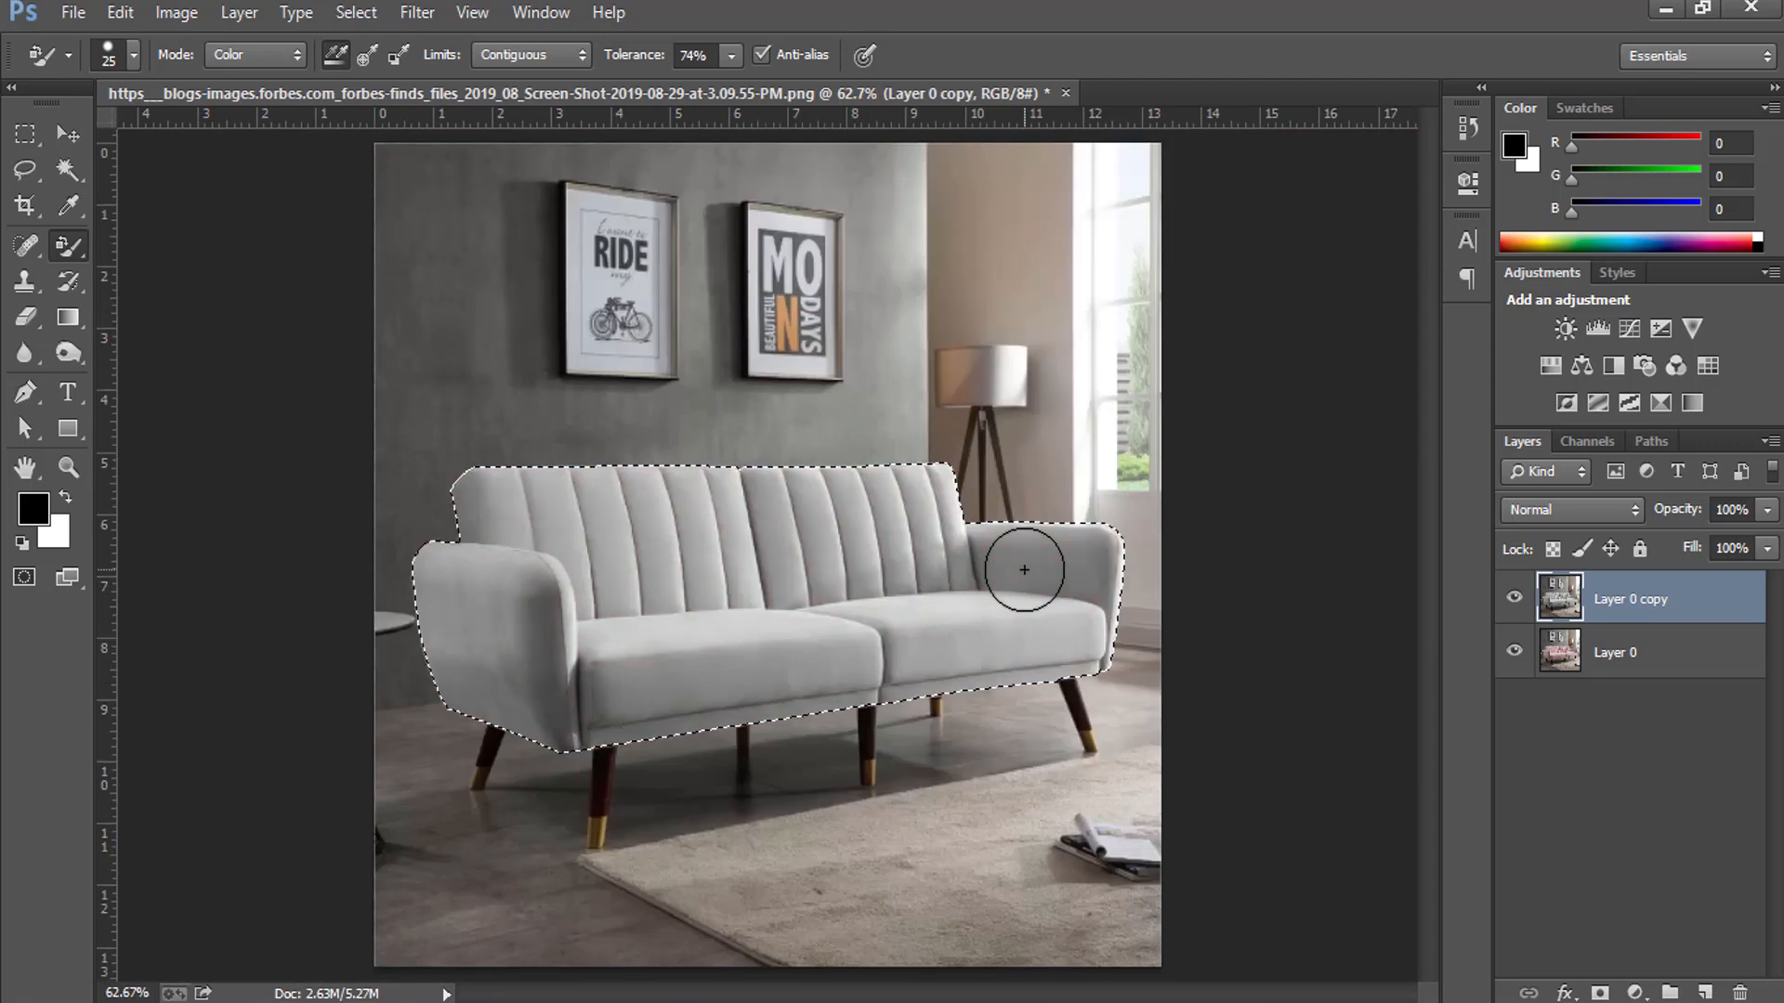
Invert the selection to work on the area outside the sofa, along its lower front edge
{"action": "left_click", "coordinate": [69, 470]}
{"action": "left_click_drag", "start_coordinate": [824, 741], "coordinate": [1050, 821]}
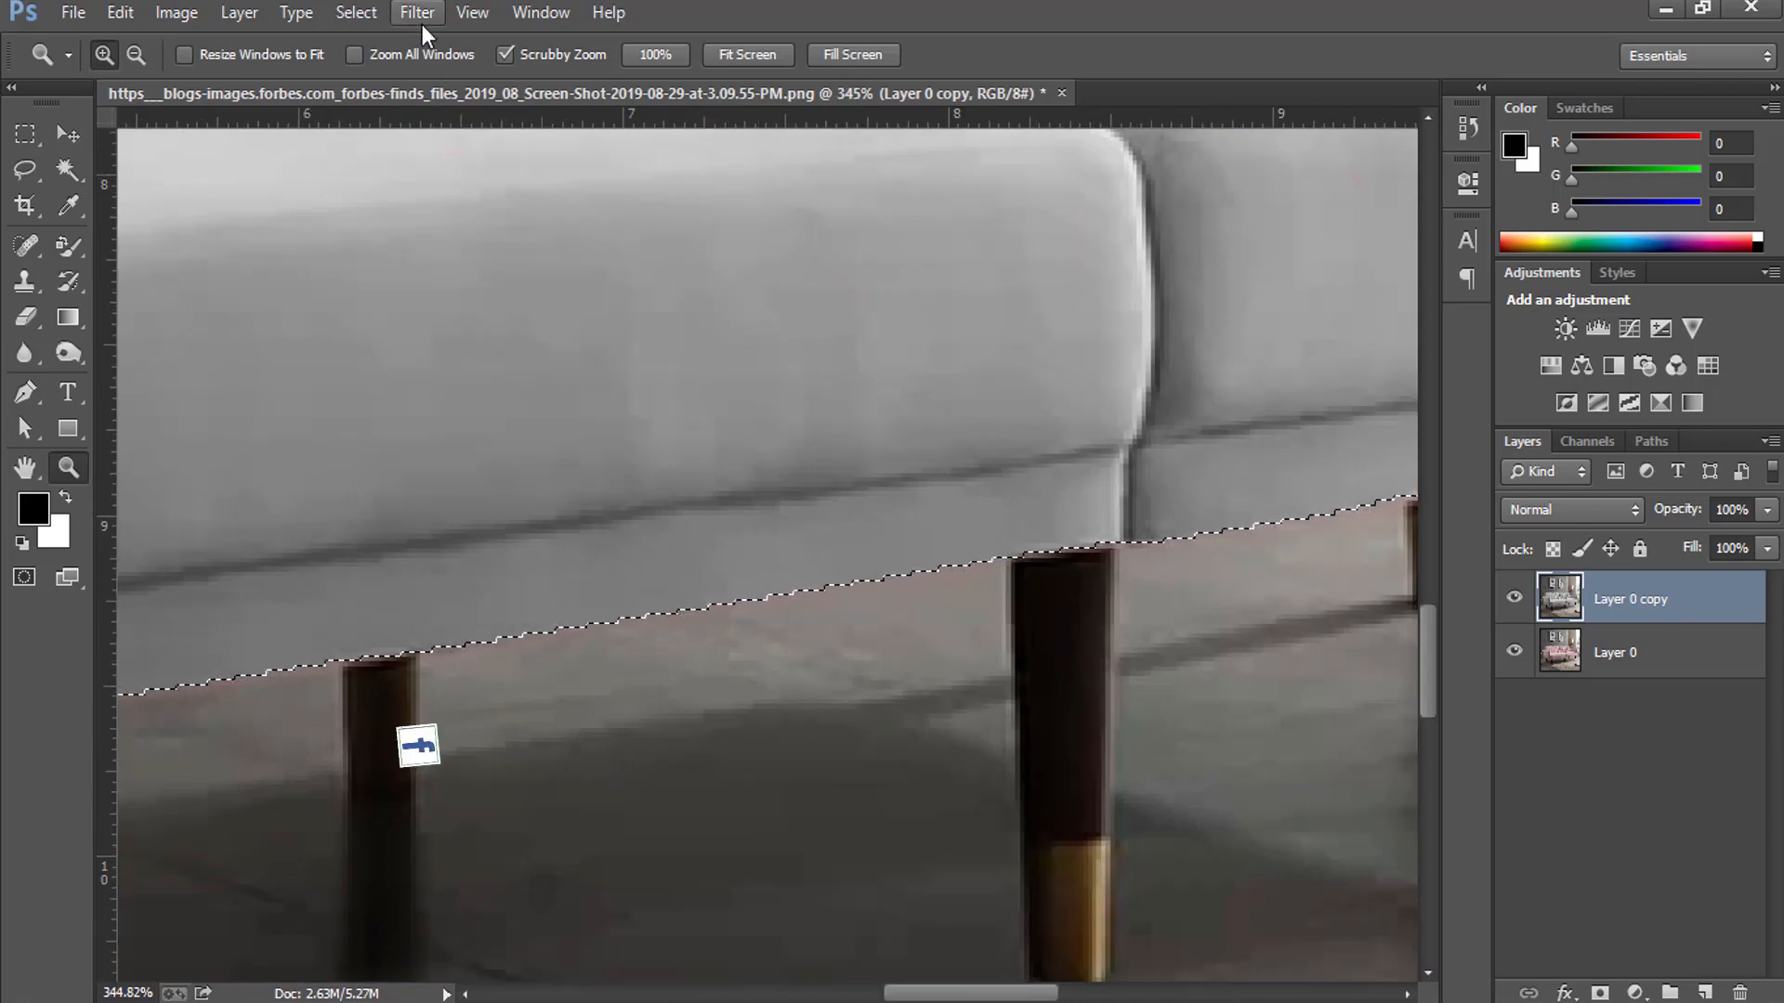
{"action": "left_click", "coordinate": [360, 13]}
{"action": "left_click", "coordinate": [371, 115]}
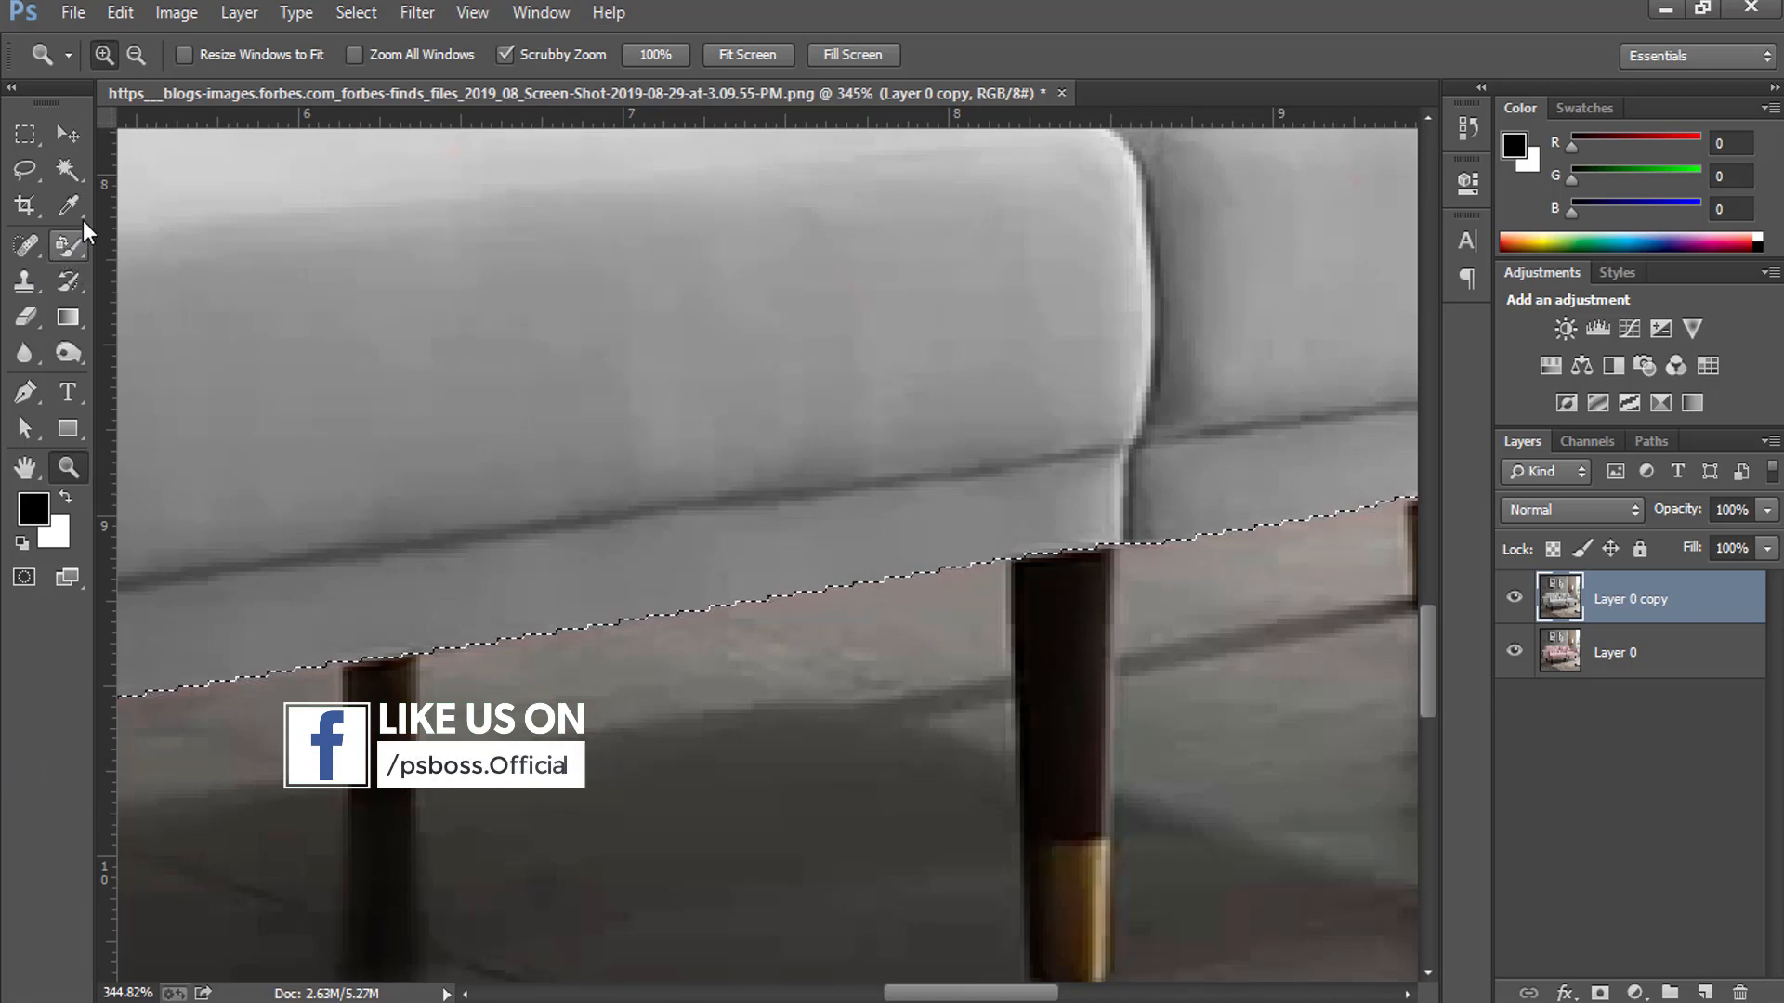
Clone clean floor over the pink fringe along the sofa's lower left front edge using the Clone Stamp at brush size 30
{"action": "right_click", "coordinate": [25, 281]}
{"action": "left_click", "coordinate": [104, 275]}
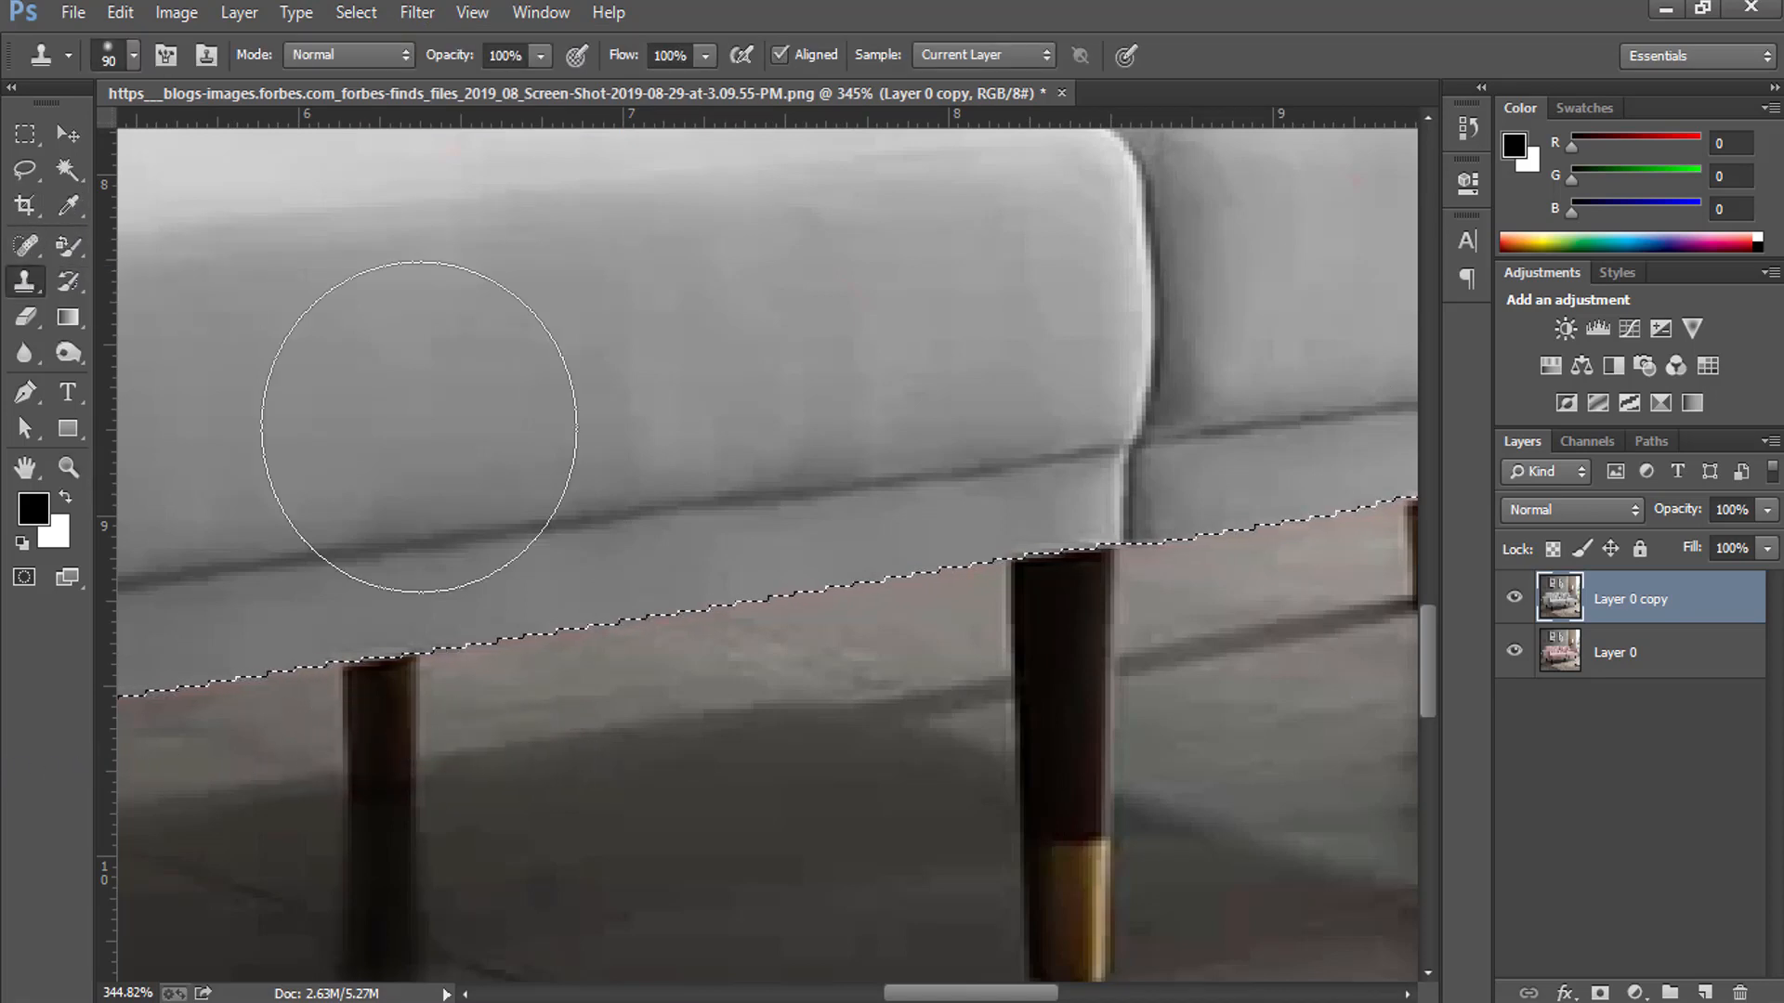
{"action": "key", "text": "bracketleft"}
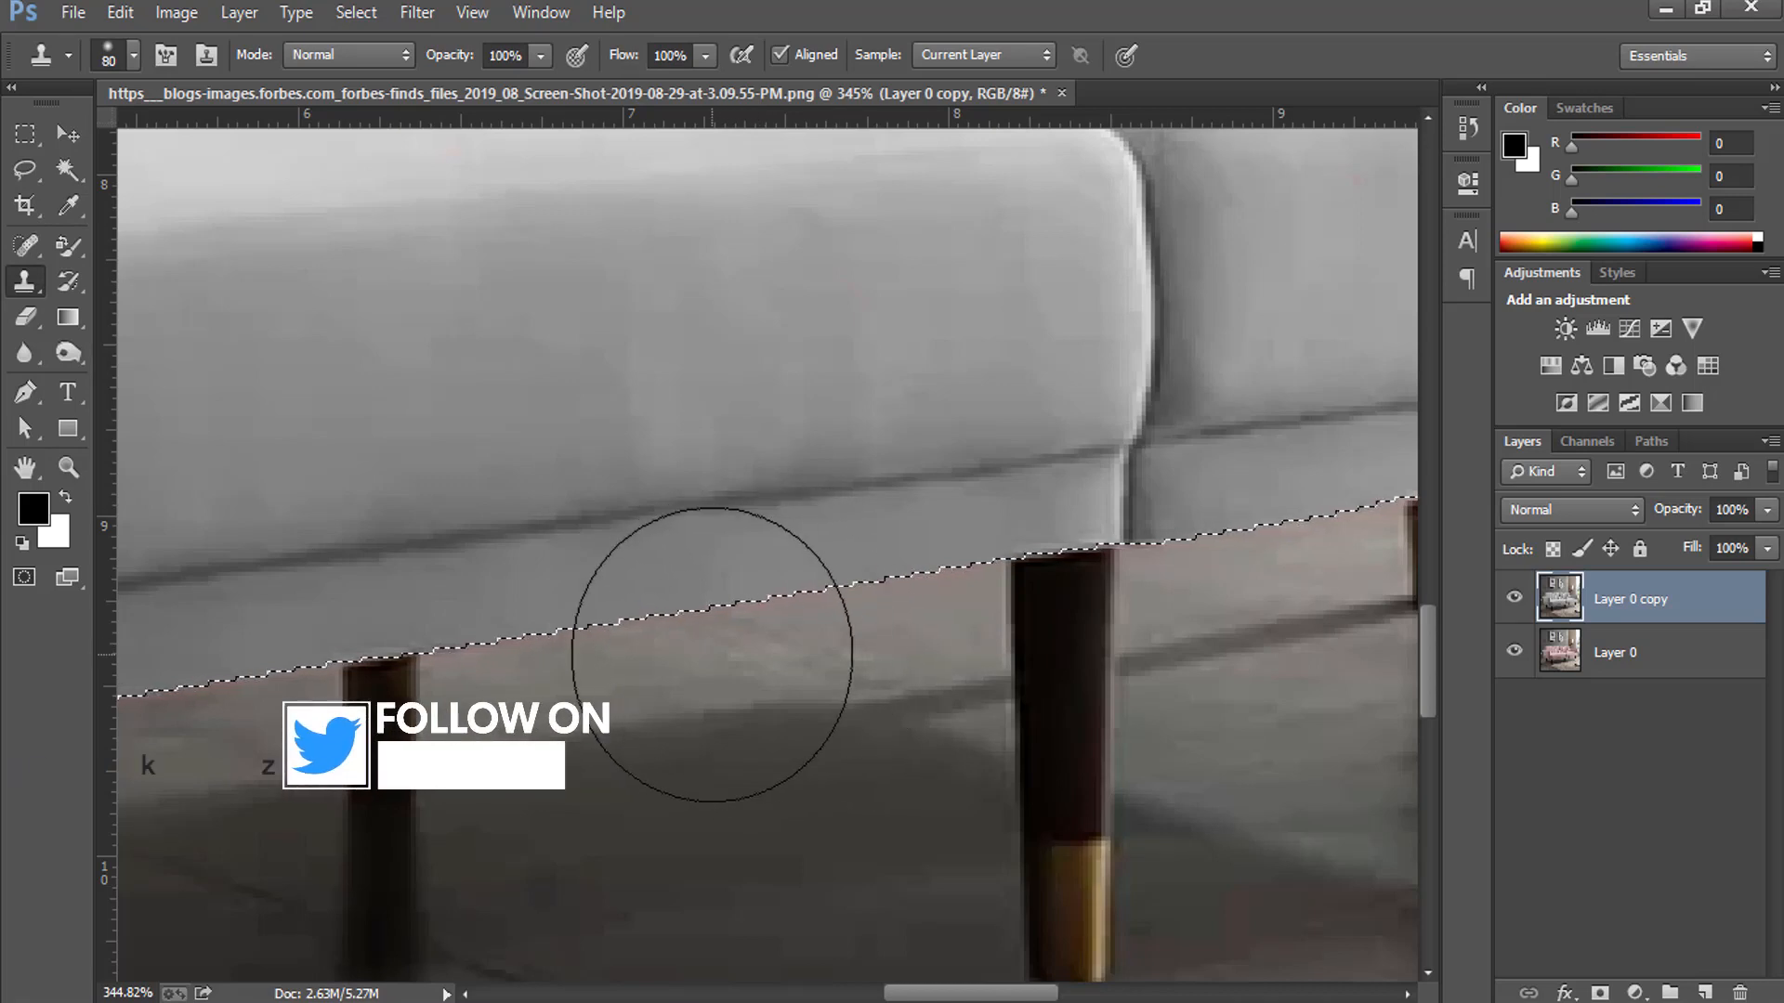
{"action": "key", "text": "bracketleft"}
{"action": "key", "text": "bracketleft"}
{"action": "key", "text": "bracketleft"}
{"action": "key", "text": "bracketleft"}
{"action": "key", "text": "bracketleft"}
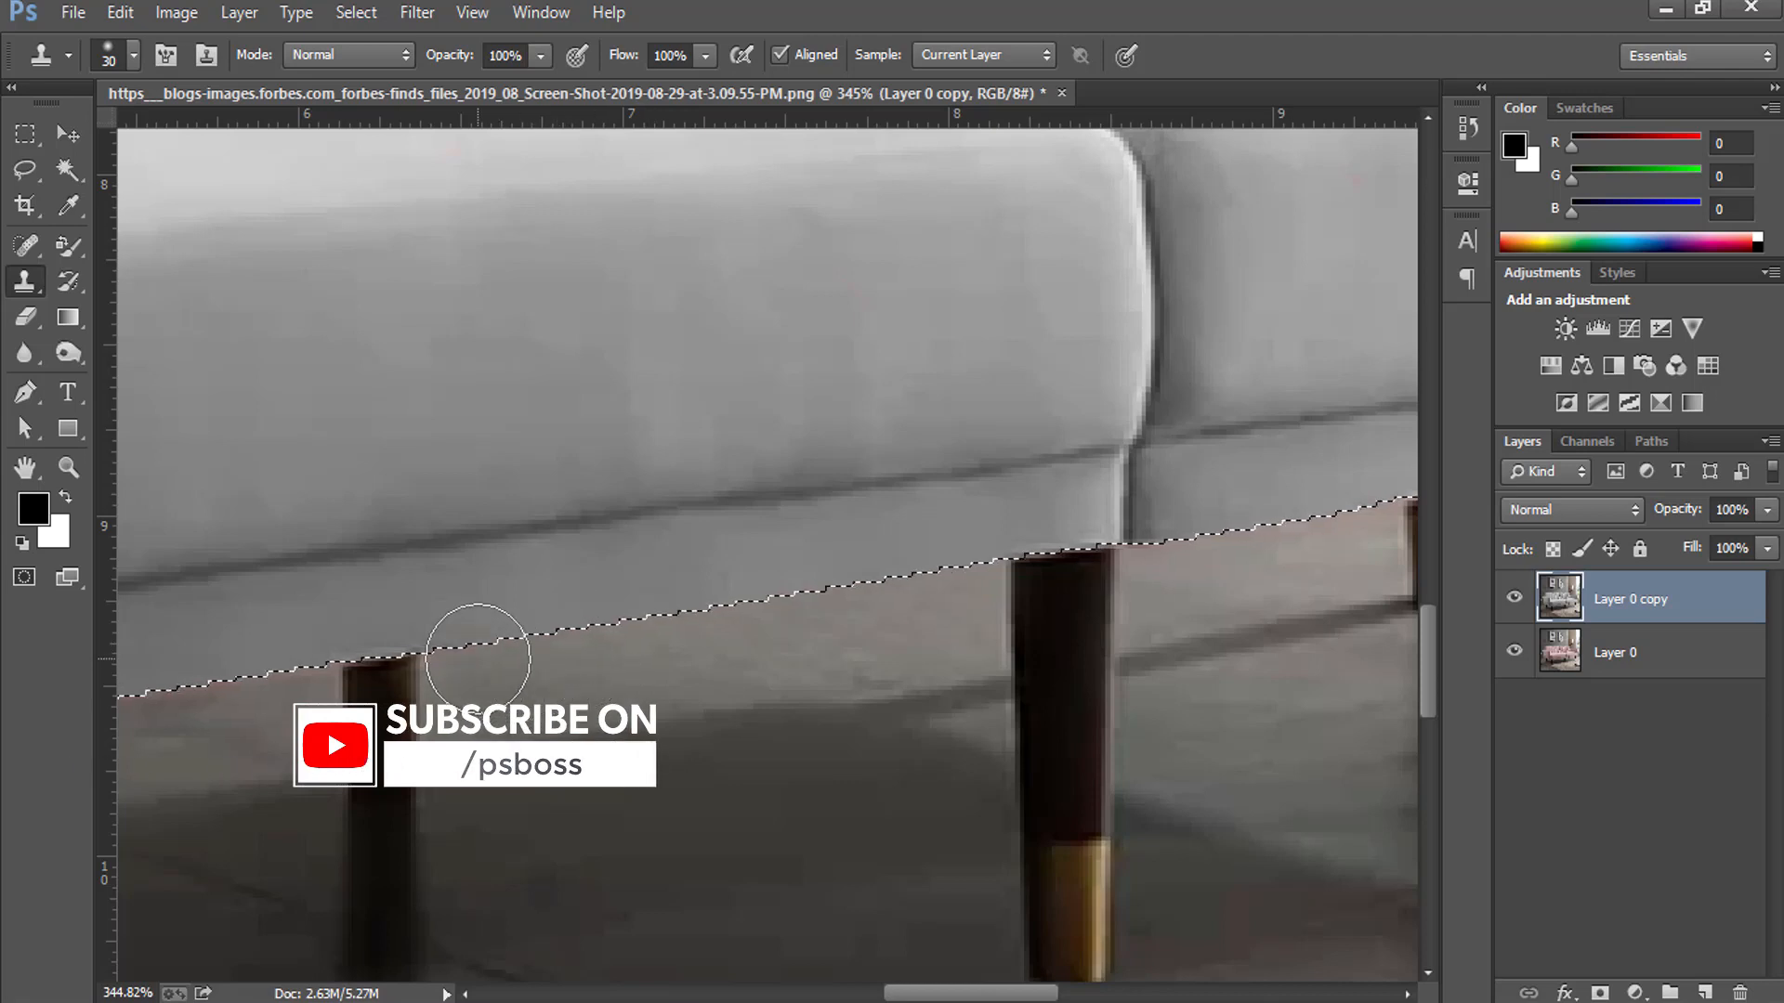
{"action": "left_click_drag", "start_coordinate": [657, 685], "coordinate": [749, 654]}
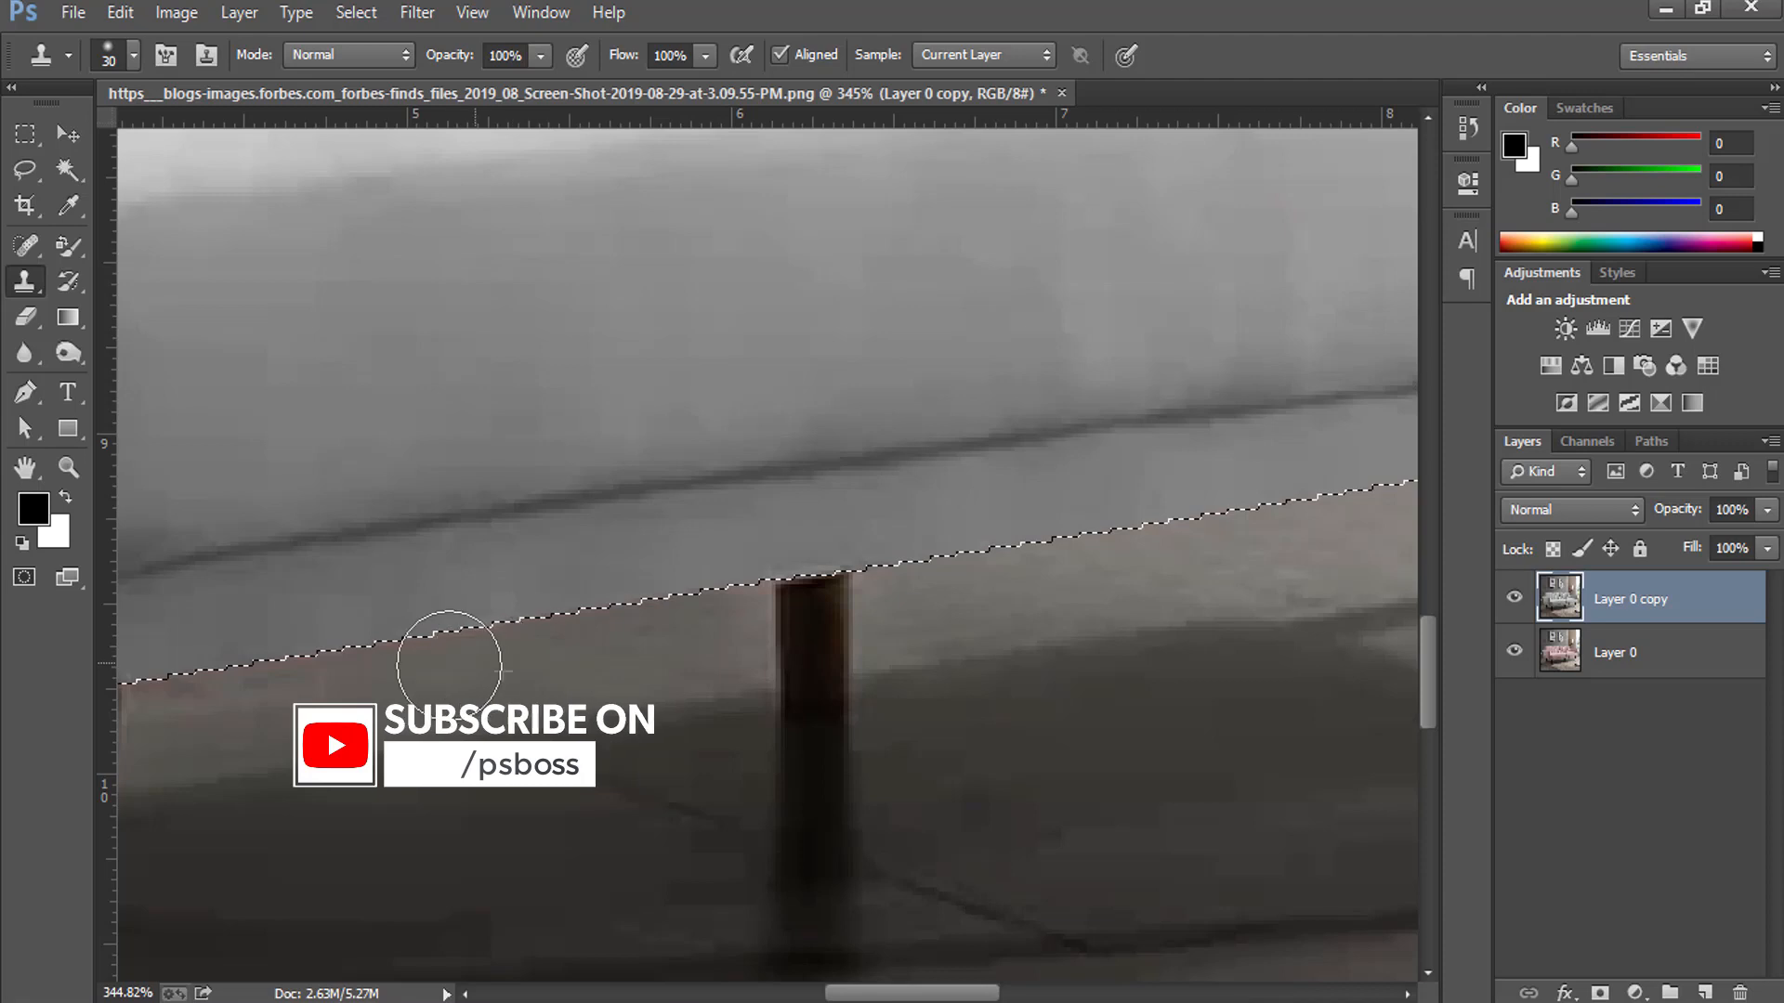
{"action": "left_click_drag", "start_coordinate": [397, 656], "coordinate": [767, 632]}
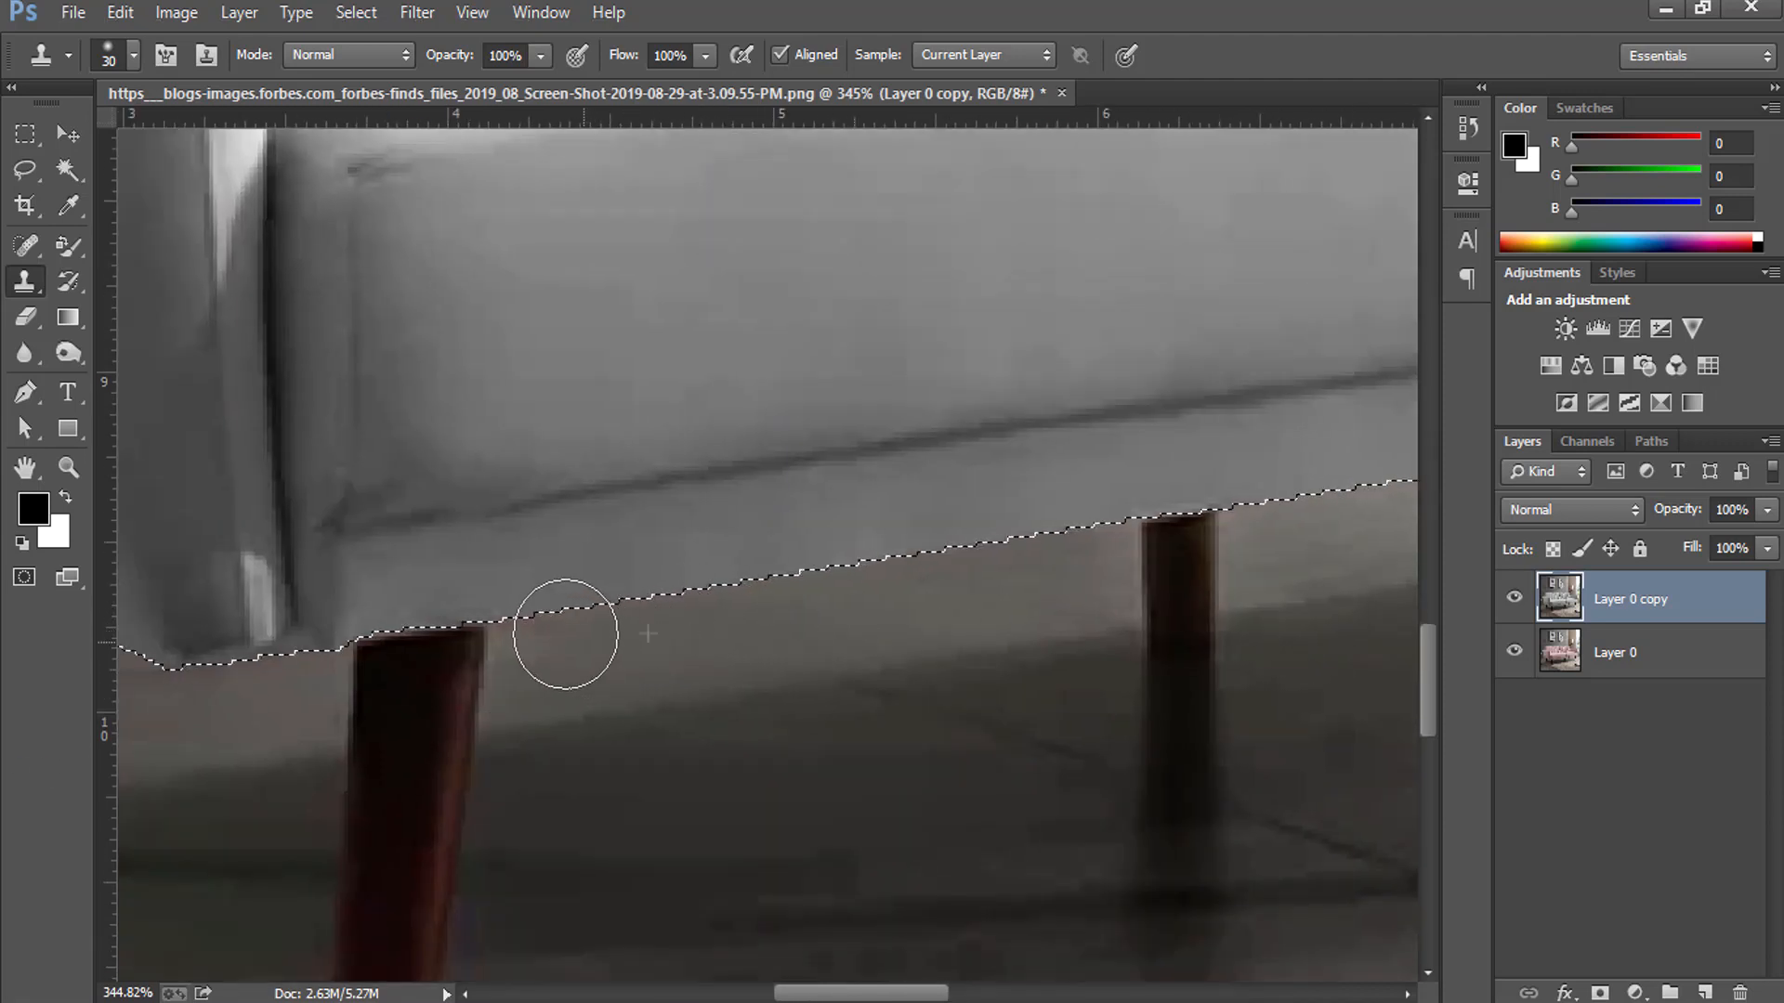
{"action": "left_click_drag", "start_coordinate": [888, 758], "coordinate": [1092, 837]}
{"action": "left_click_drag", "start_coordinate": [1375, 773], "coordinate": [462, 769]}
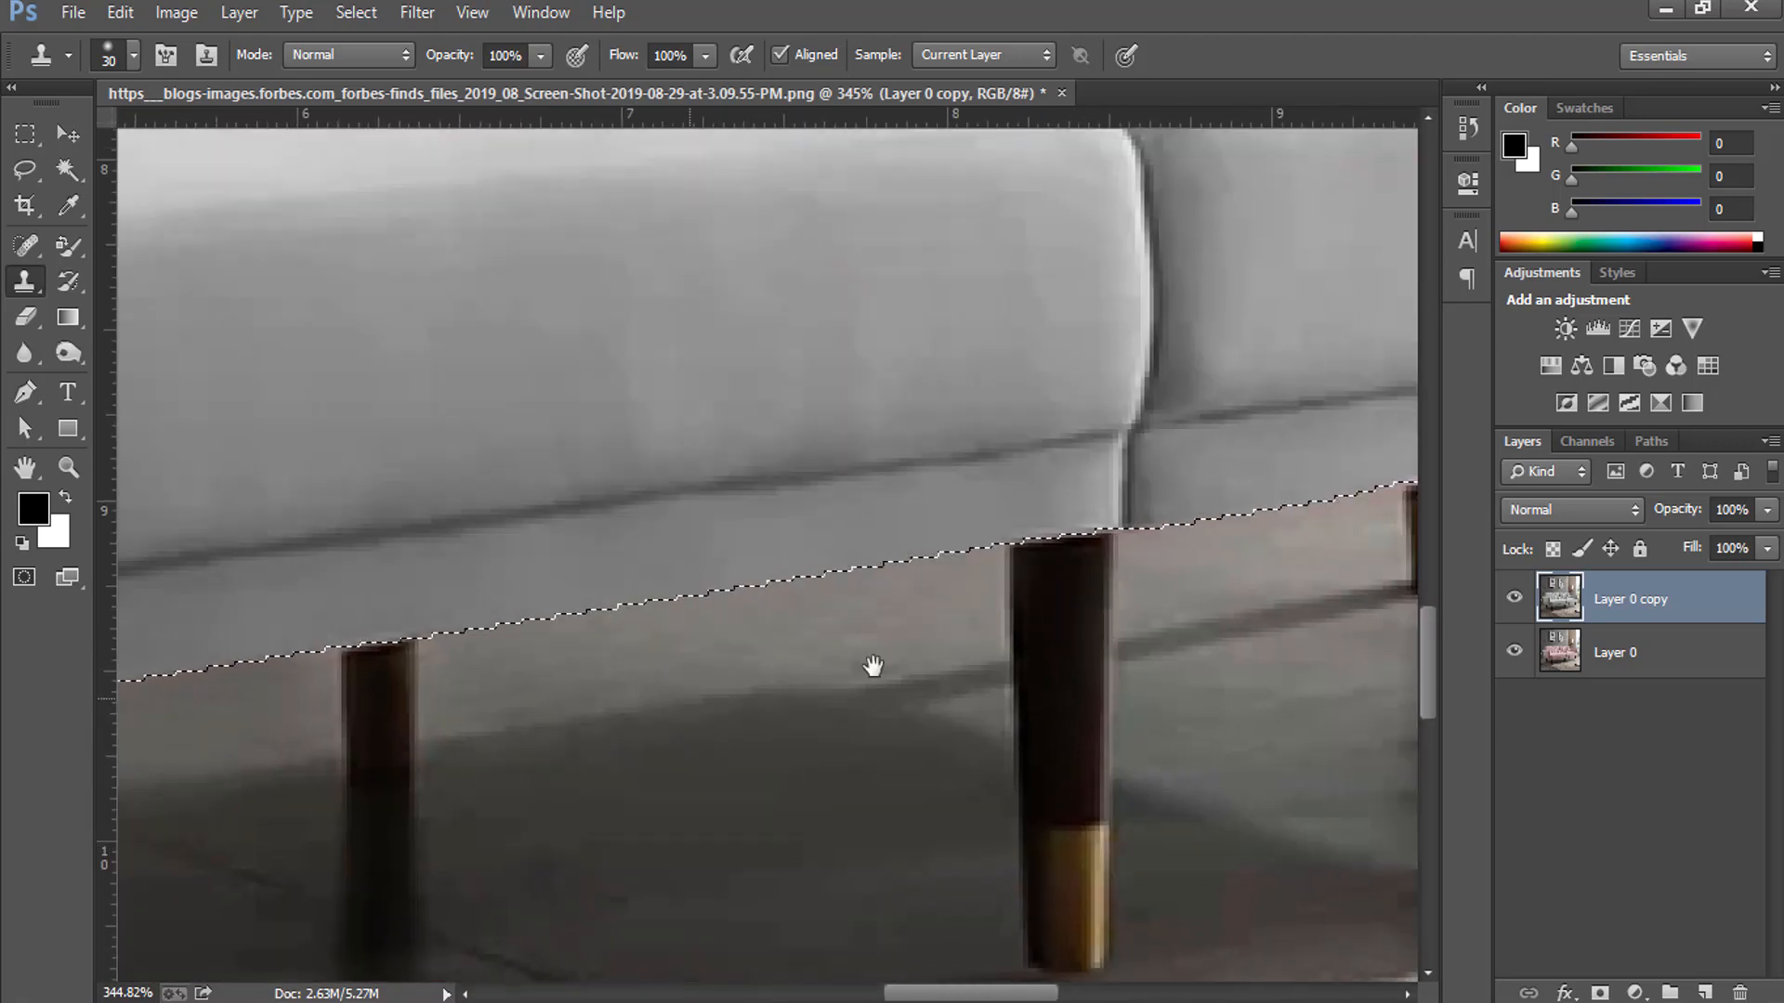
Clone away the pink tint on the floor between the middle front leg and the right rear leg at brush size 15
{"action": "left_click_drag", "start_coordinate": [873, 665], "coordinate": [399, 769]}
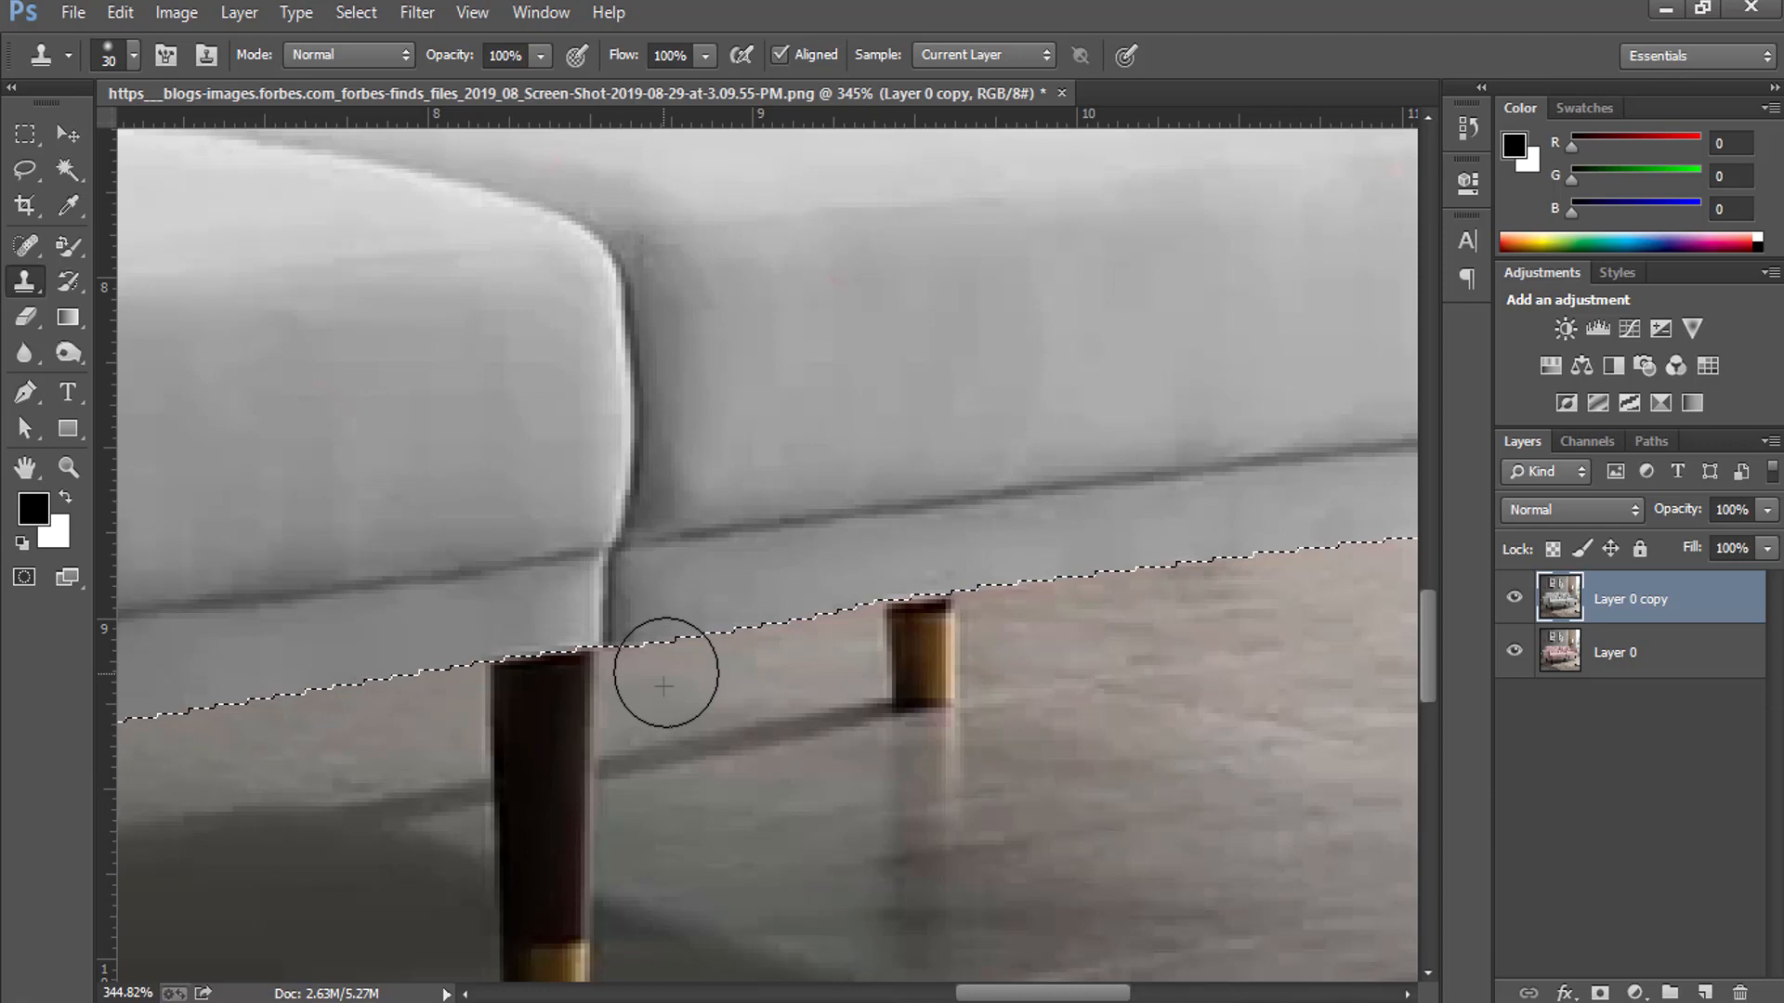
{"action": "key", "text": "bracketleft"}
{"action": "key", "text": "bracketleft"}
{"action": "key", "text": "bracketleft"}
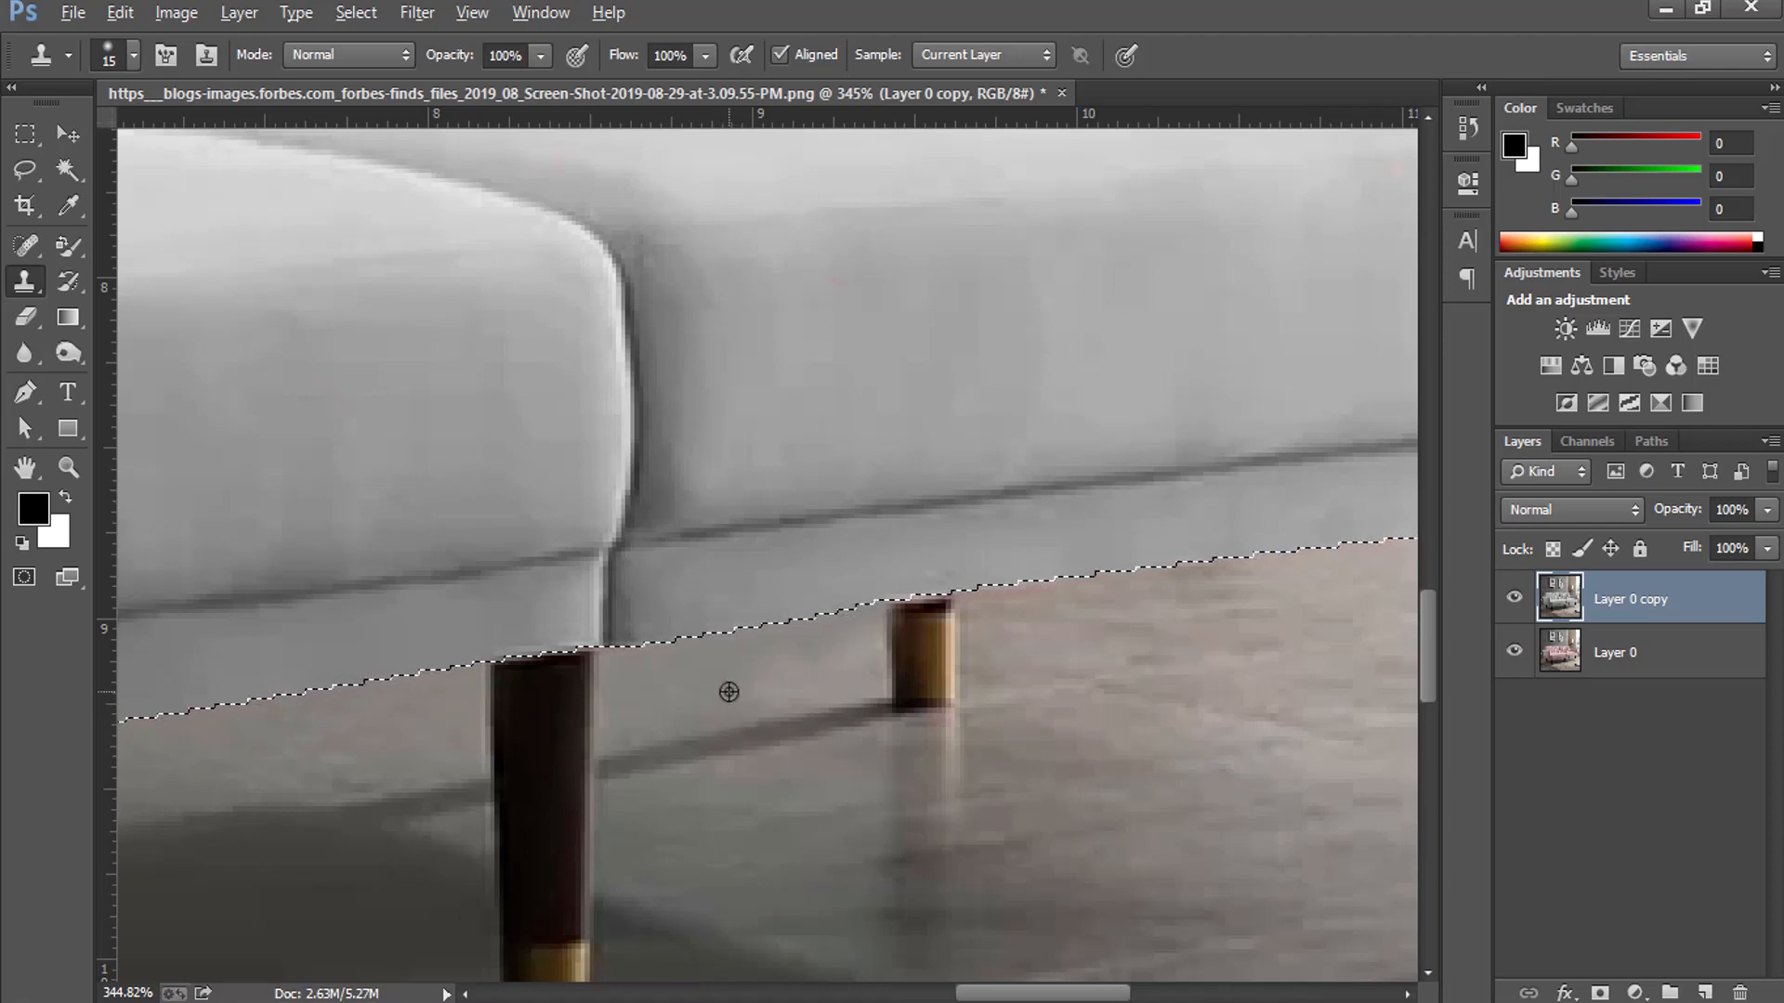
{"action": "left_click_drag", "start_coordinate": [1010, 623], "coordinate": [511, 669]}
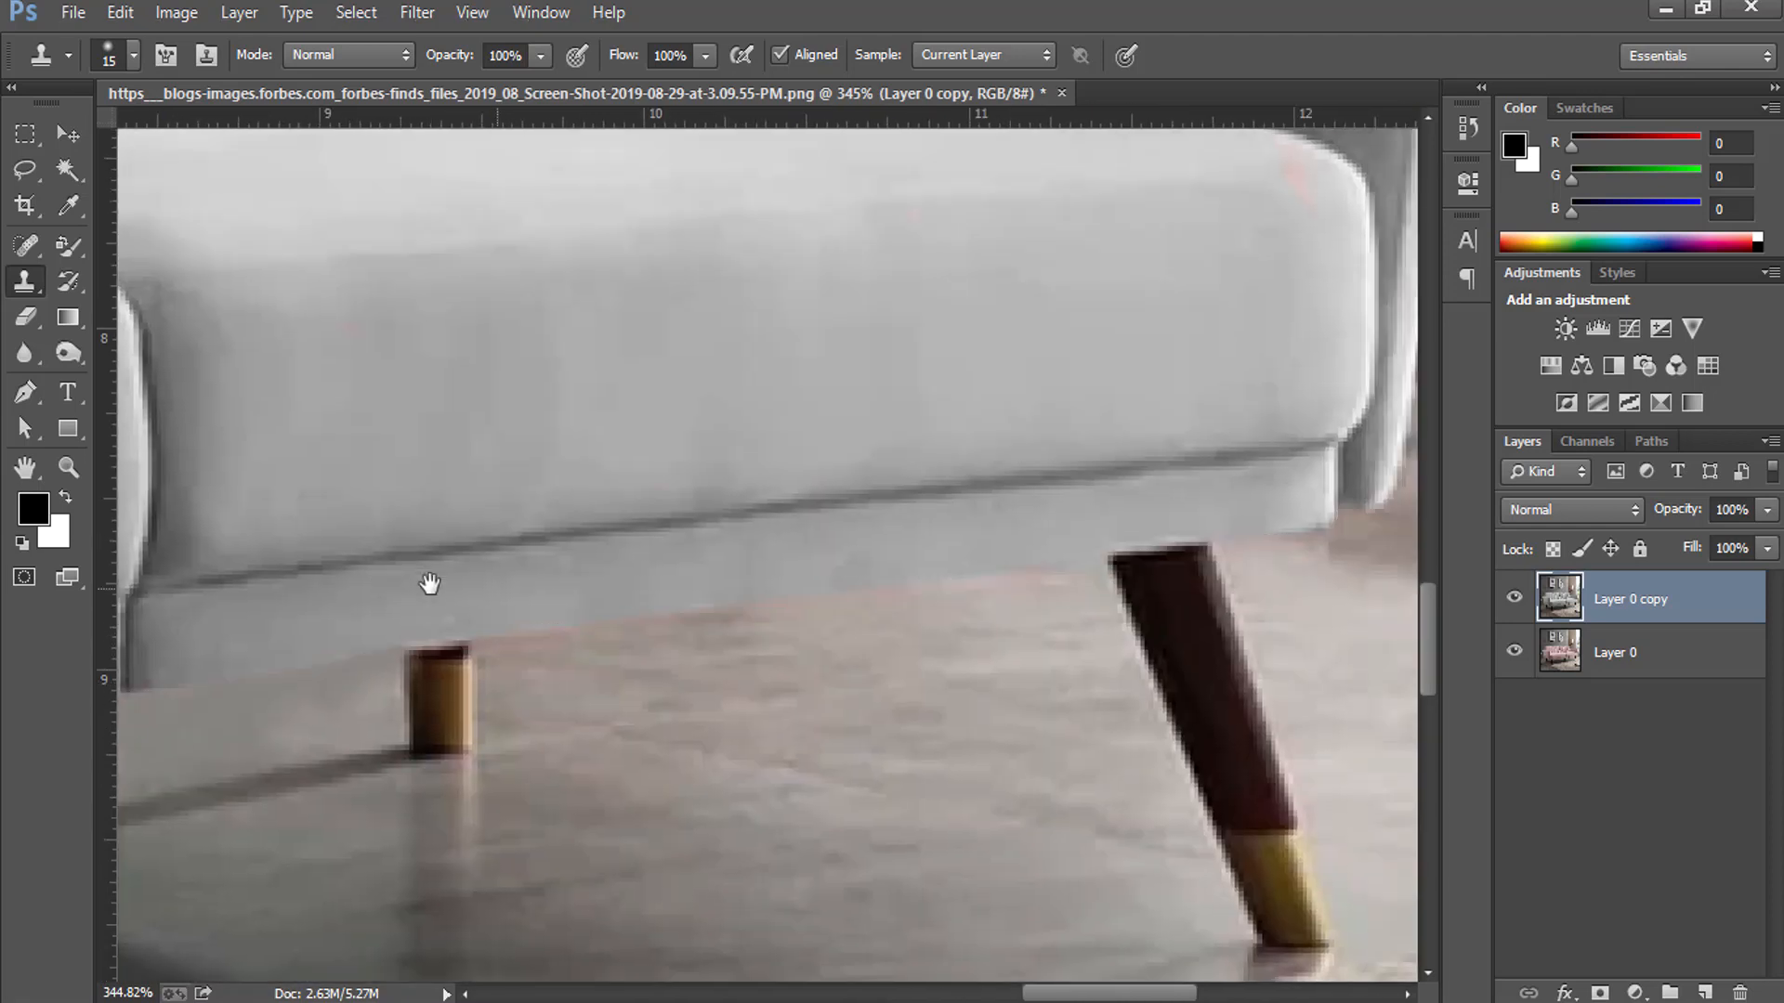
Clone neutral floor texture over the pink edge between the right rear leg and the right front leg
{"action": "left_click_drag", "start_coordinate": [832, 611], "coordinate": [631, 630]}
{"action": "left_click", "coordinate": [887, 634], "text": "alt"}
{"action": "left_click_drag", "start_coordinate": [937, 599], "coordinate": [957, 595]}
{"action": "left_click", "coordinate": [845, 711], "text": "alt"}
{"action": "left_click_drag", "start_coordinate": [714, 628], "coordinate": [455, 647]}
{"action": "key", "text": "ctrl+z"}
{"action": "left_click", "coordinate": [770, 643], "text": "alt"}
{"action": "left_click_drag", "start_coordinate": [650, 639], "coordinate": [532, 641]}
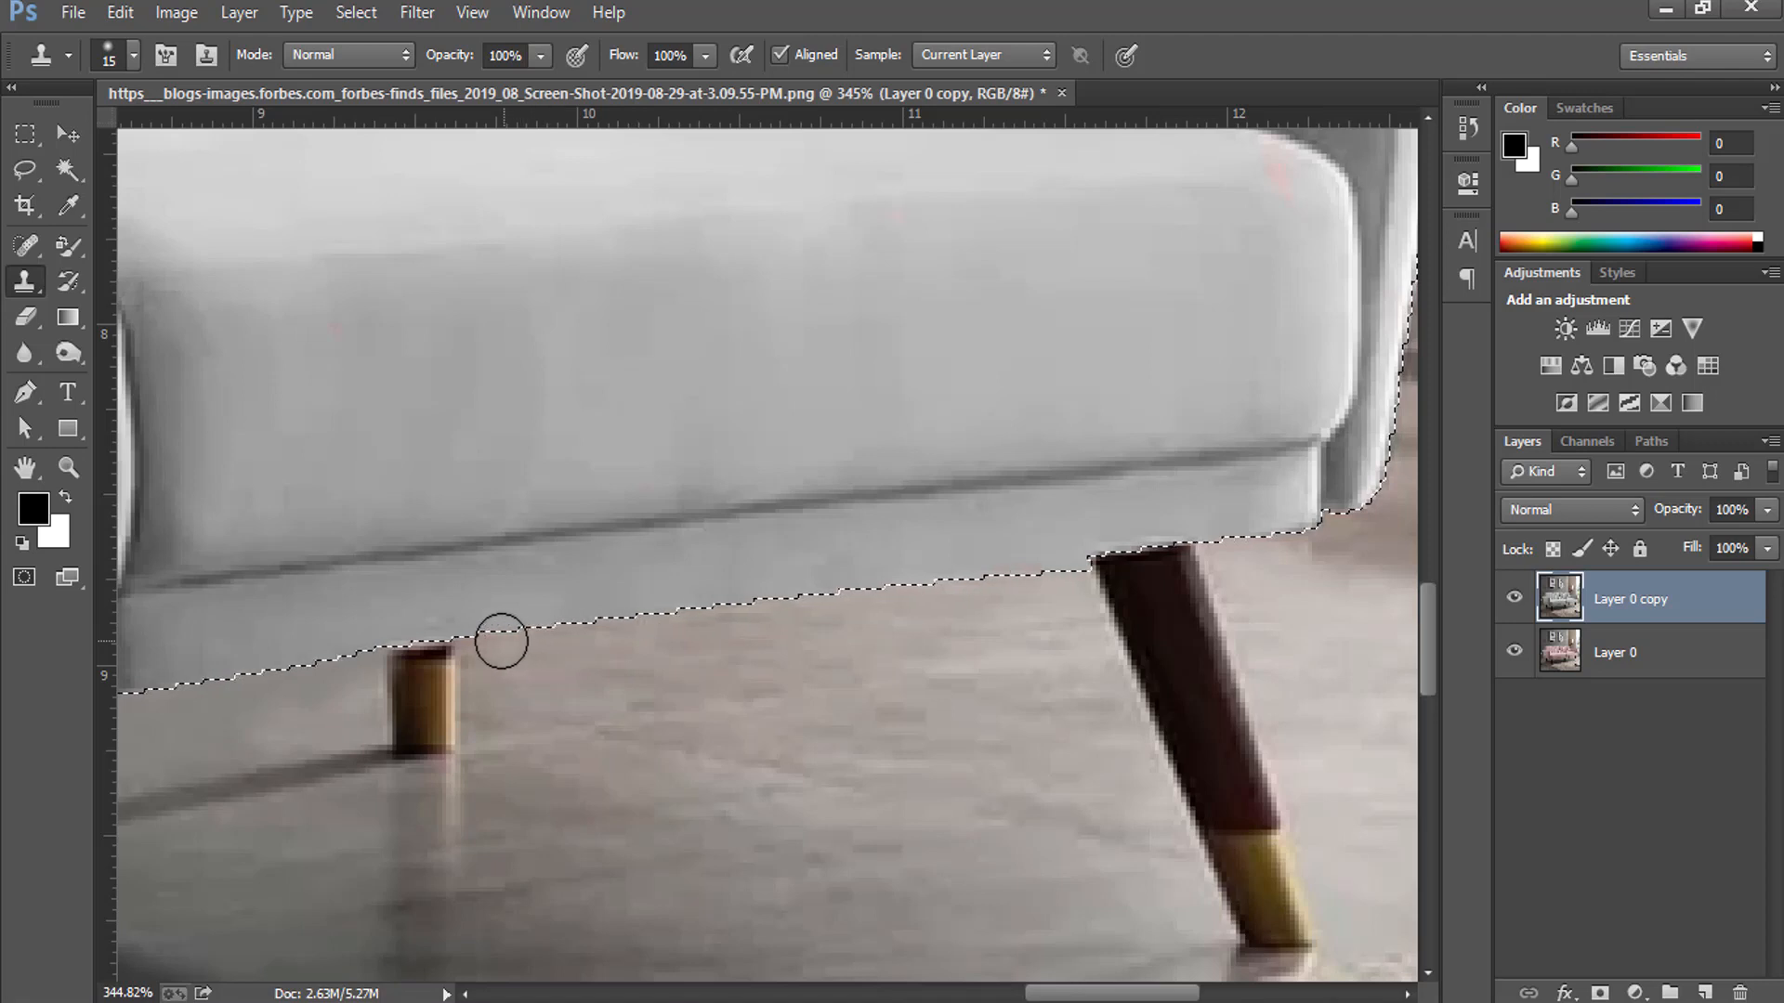
{"action": "left_click", "coordinate": [764, 681], "text": "alt"}
{"action": "left_click", "coordinate": [859, 666], "text": "alt"}
{"action": "left_click_drag", "start_coordinate": [655, 684], "coordinate": [518, 681]}
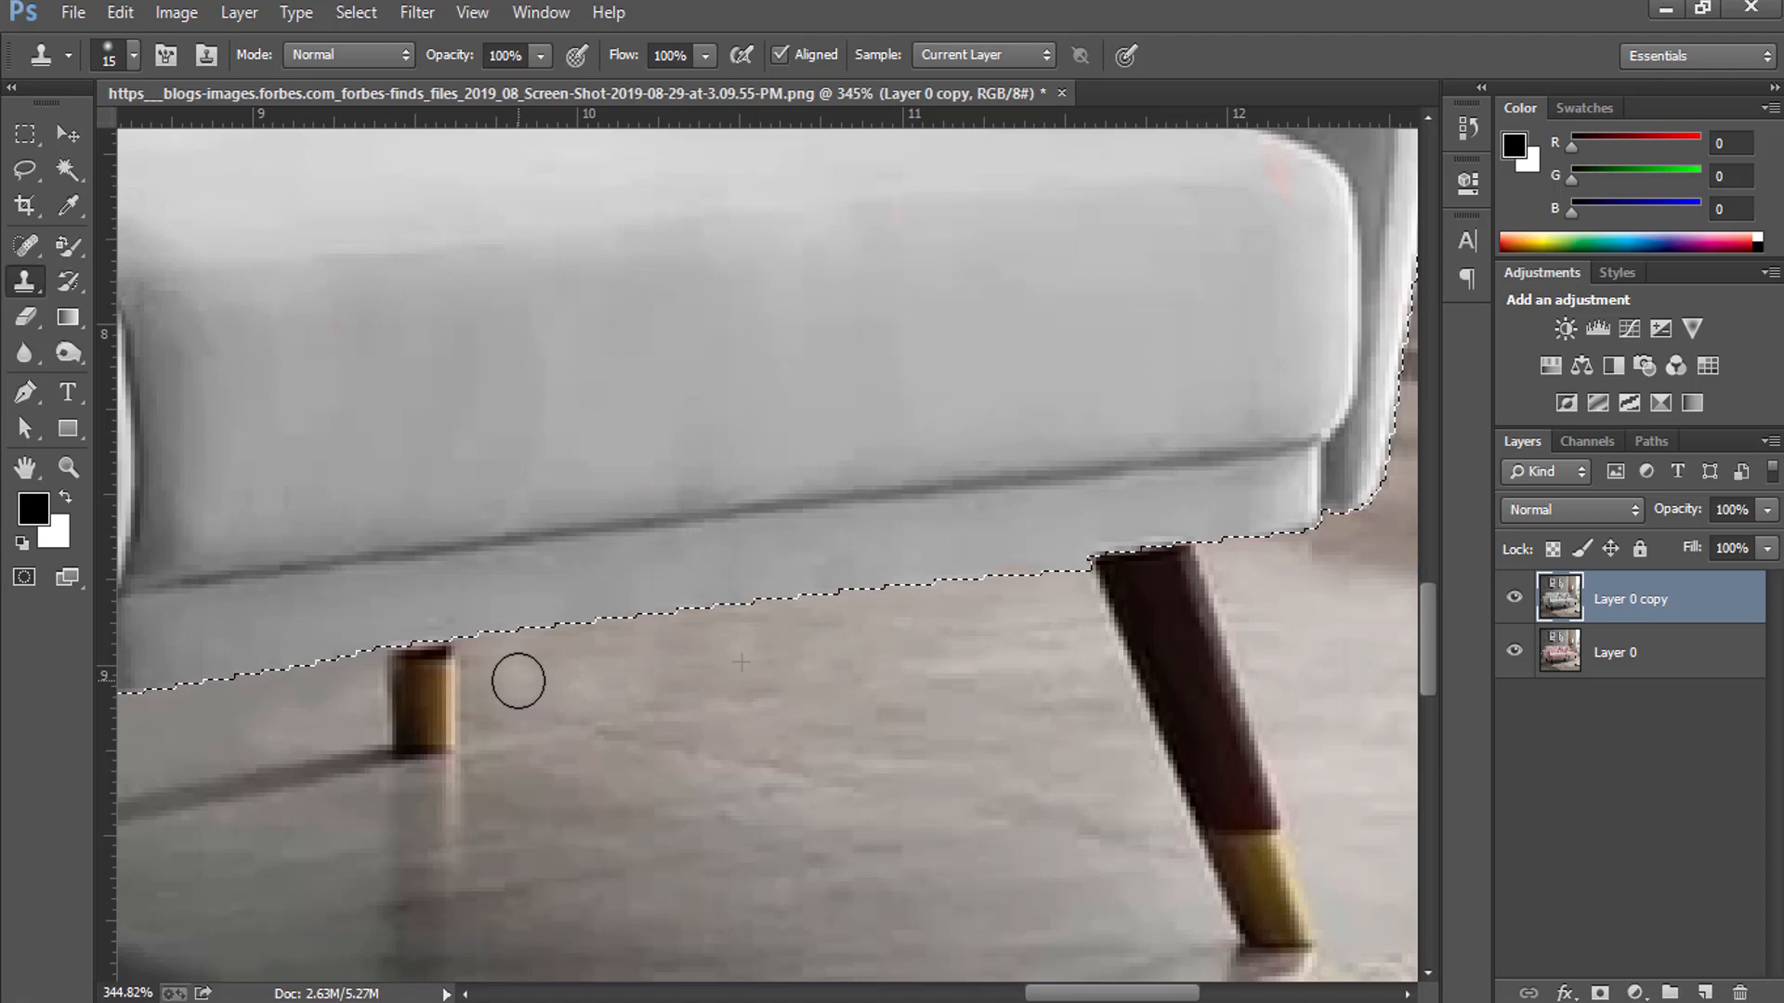
Invert the selection back to the sofa and neutralize the leftover pink on the right seat cushion with the Color Replacement tool
{"action": "left_click_drag", "start_coordinate": [1051, 558], "coordinate": [608, 794]}
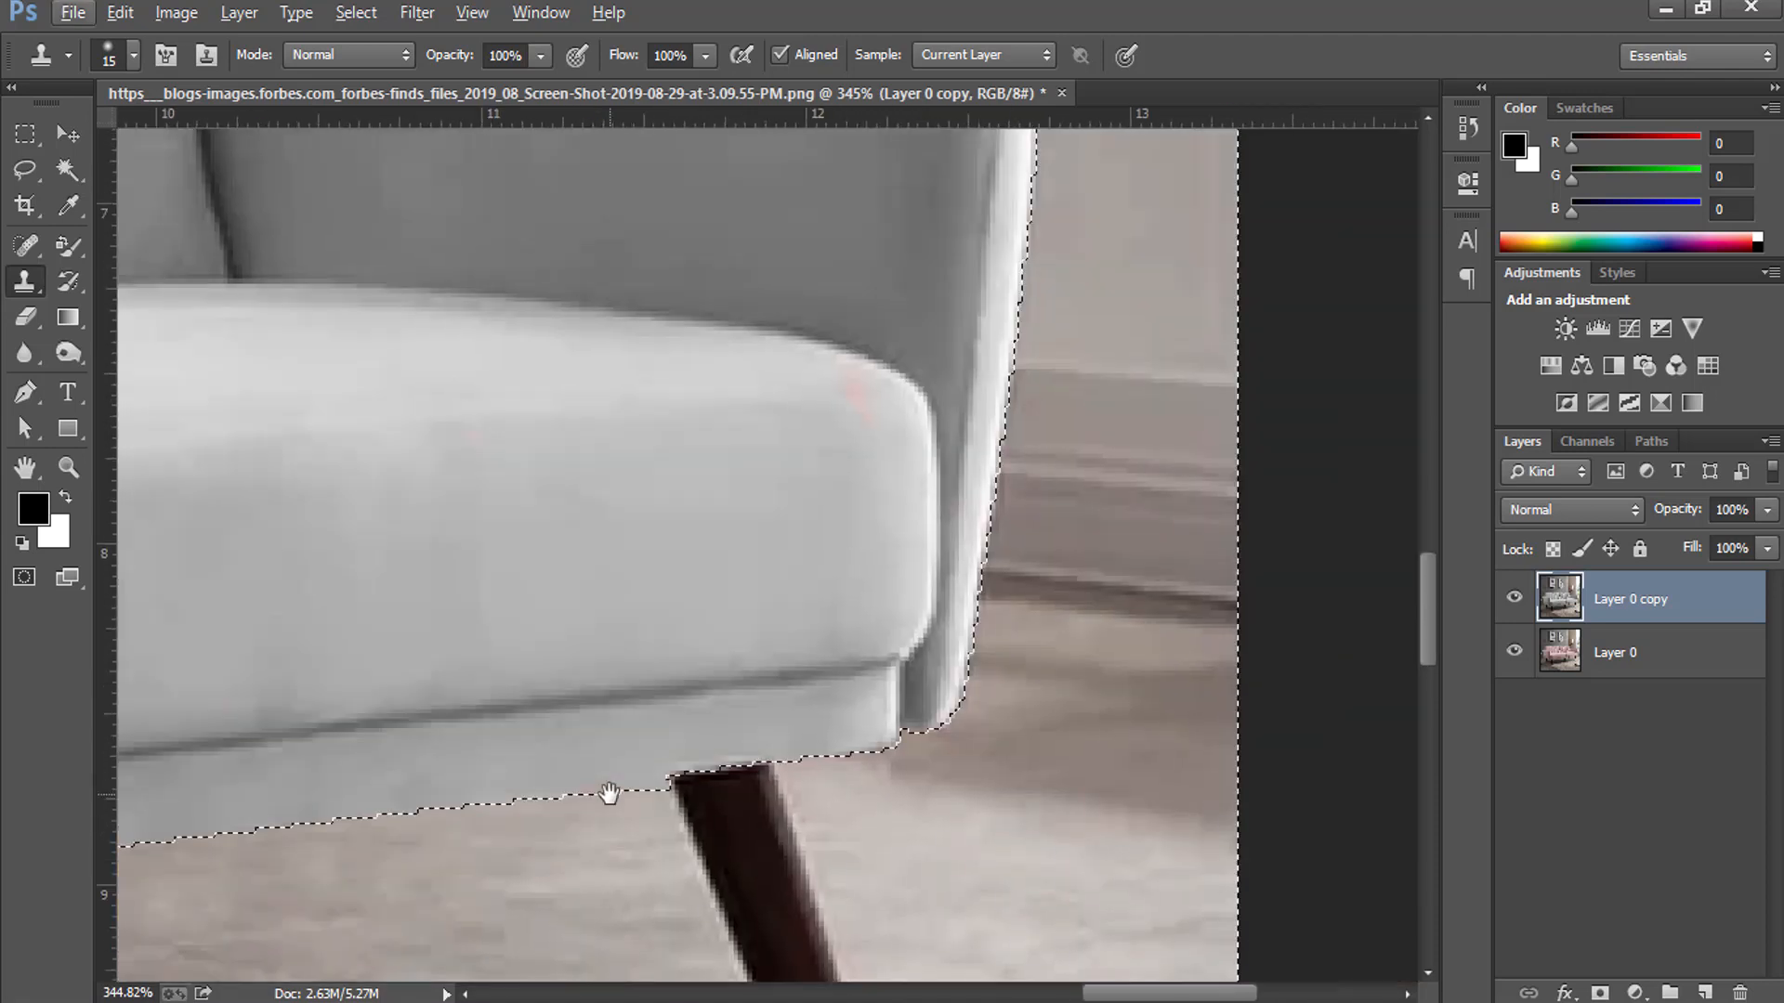
{"action": "left_click_drag", "start_coordinate": [744, 657], "coordinate": [801, 781]}
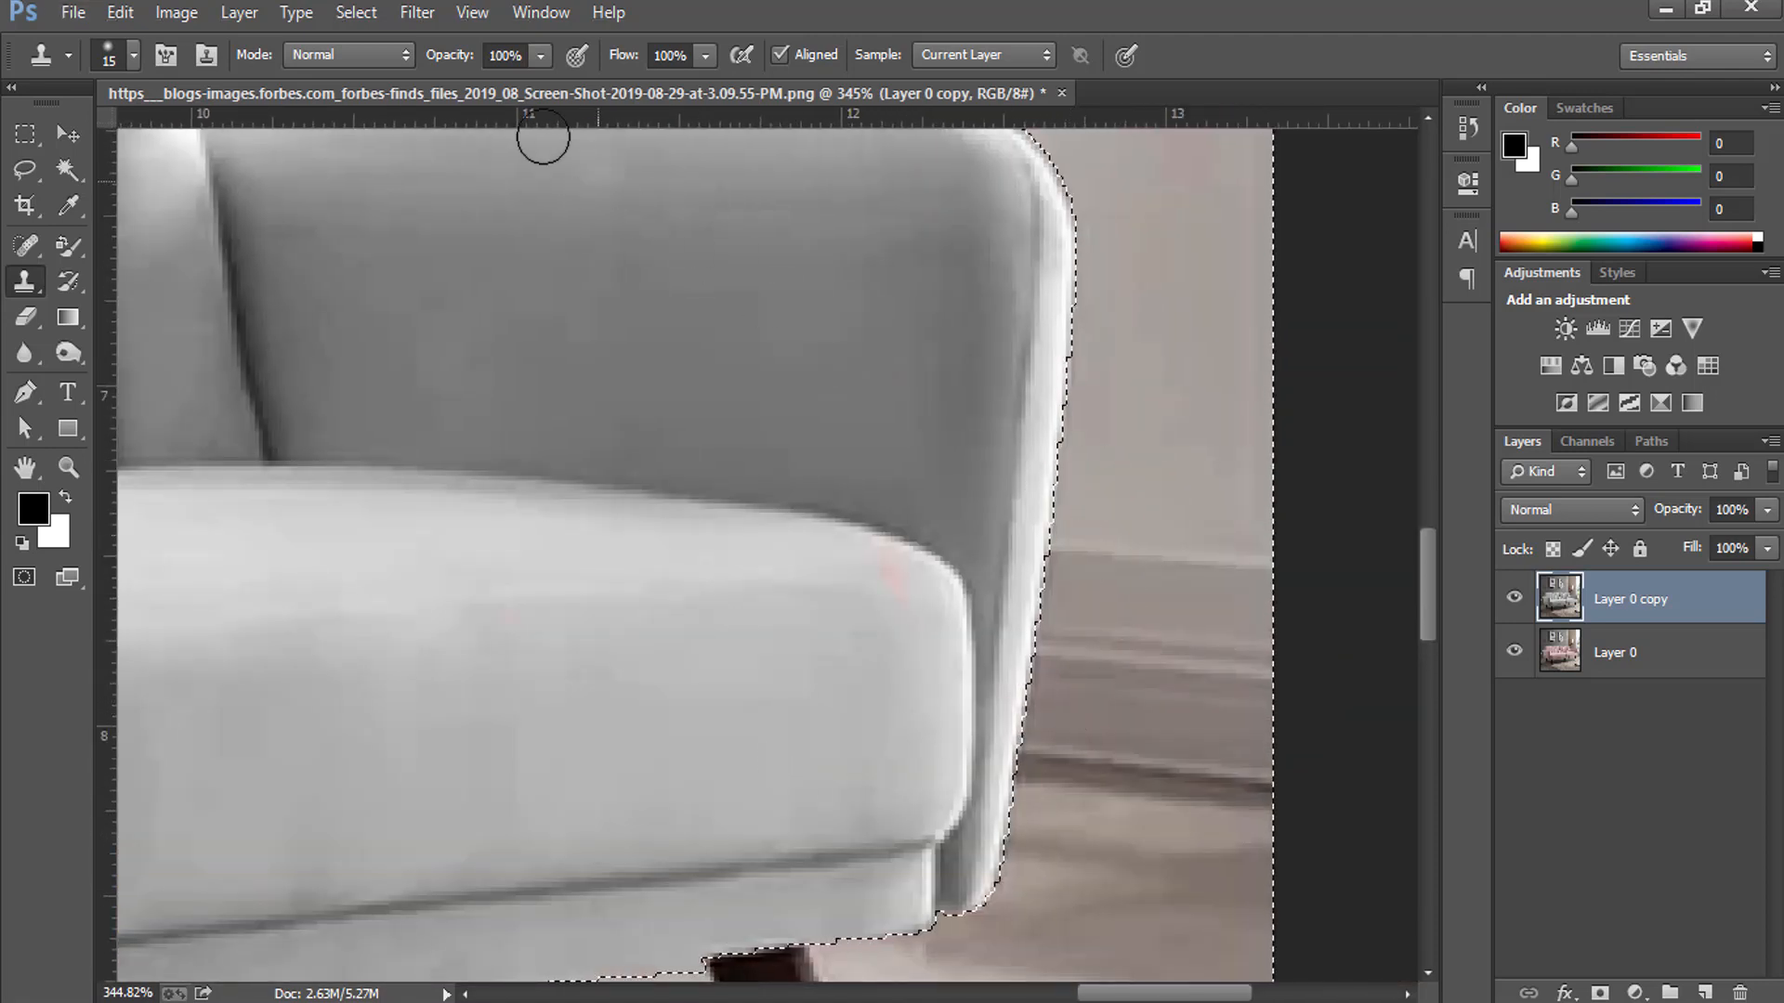
{"action": "left_click", "coordinate": [381, 15]}
{"action": "left_click", "coordinate": [402, 113]}
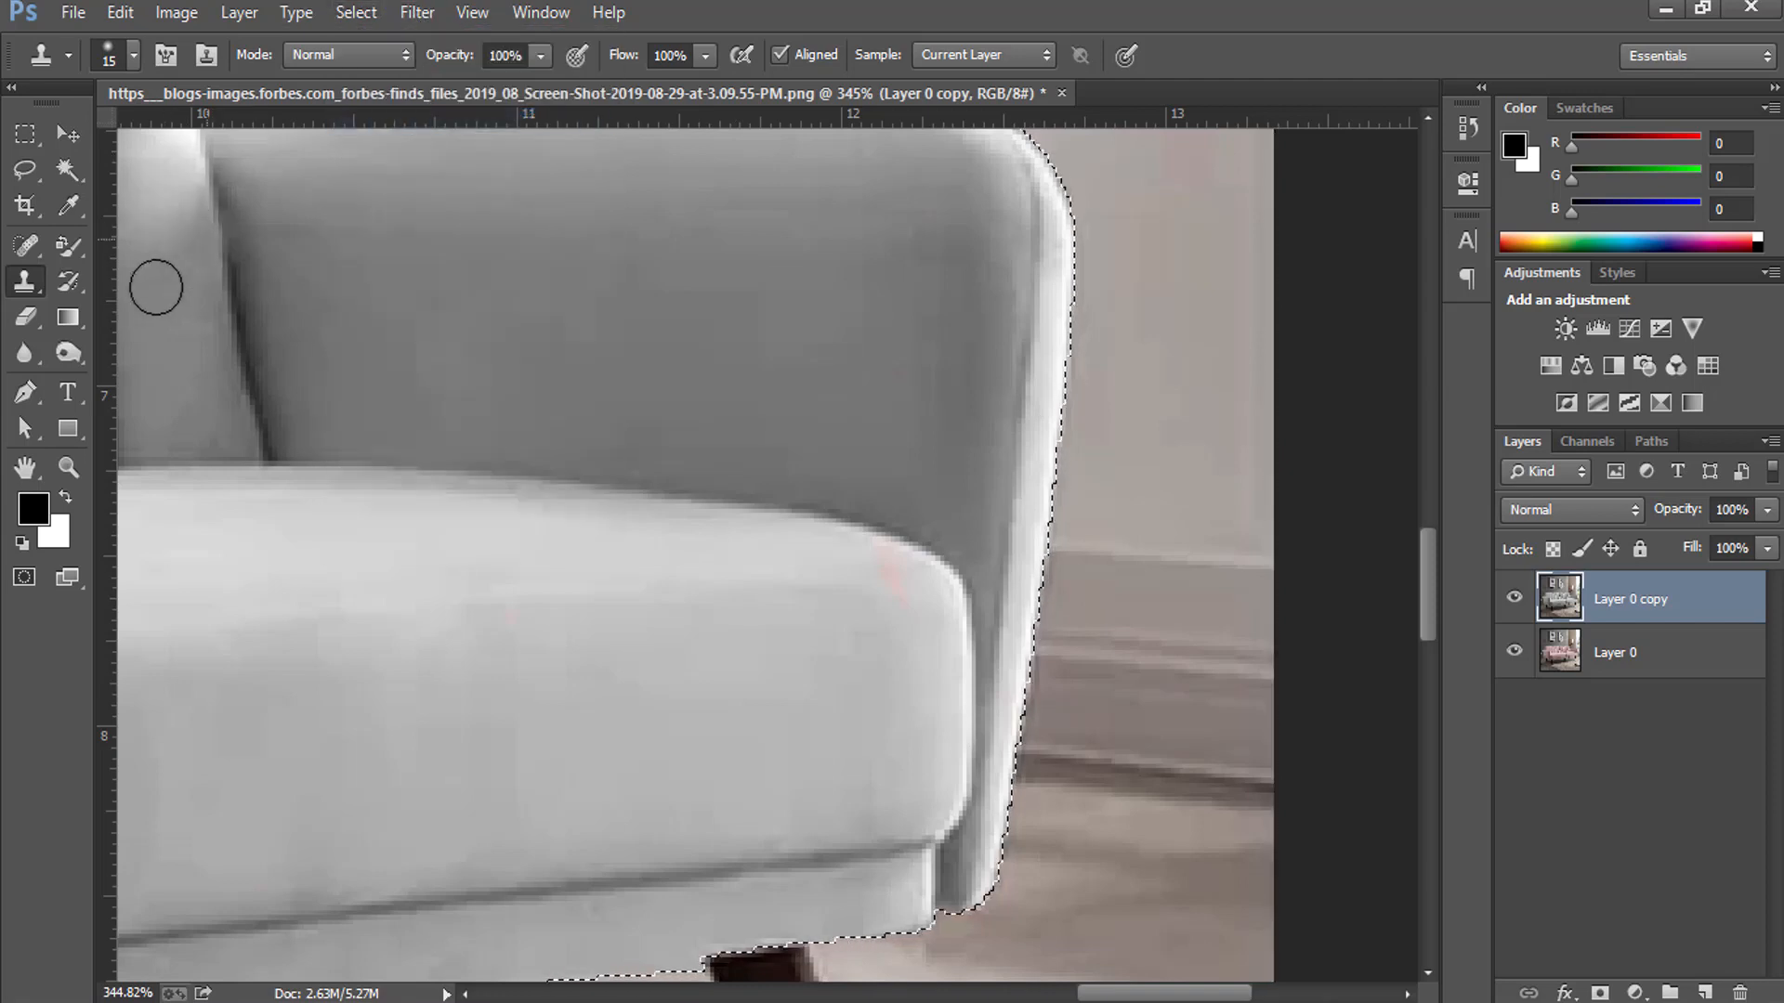
{"action": "left_click", "coordinate": [69, 249]}
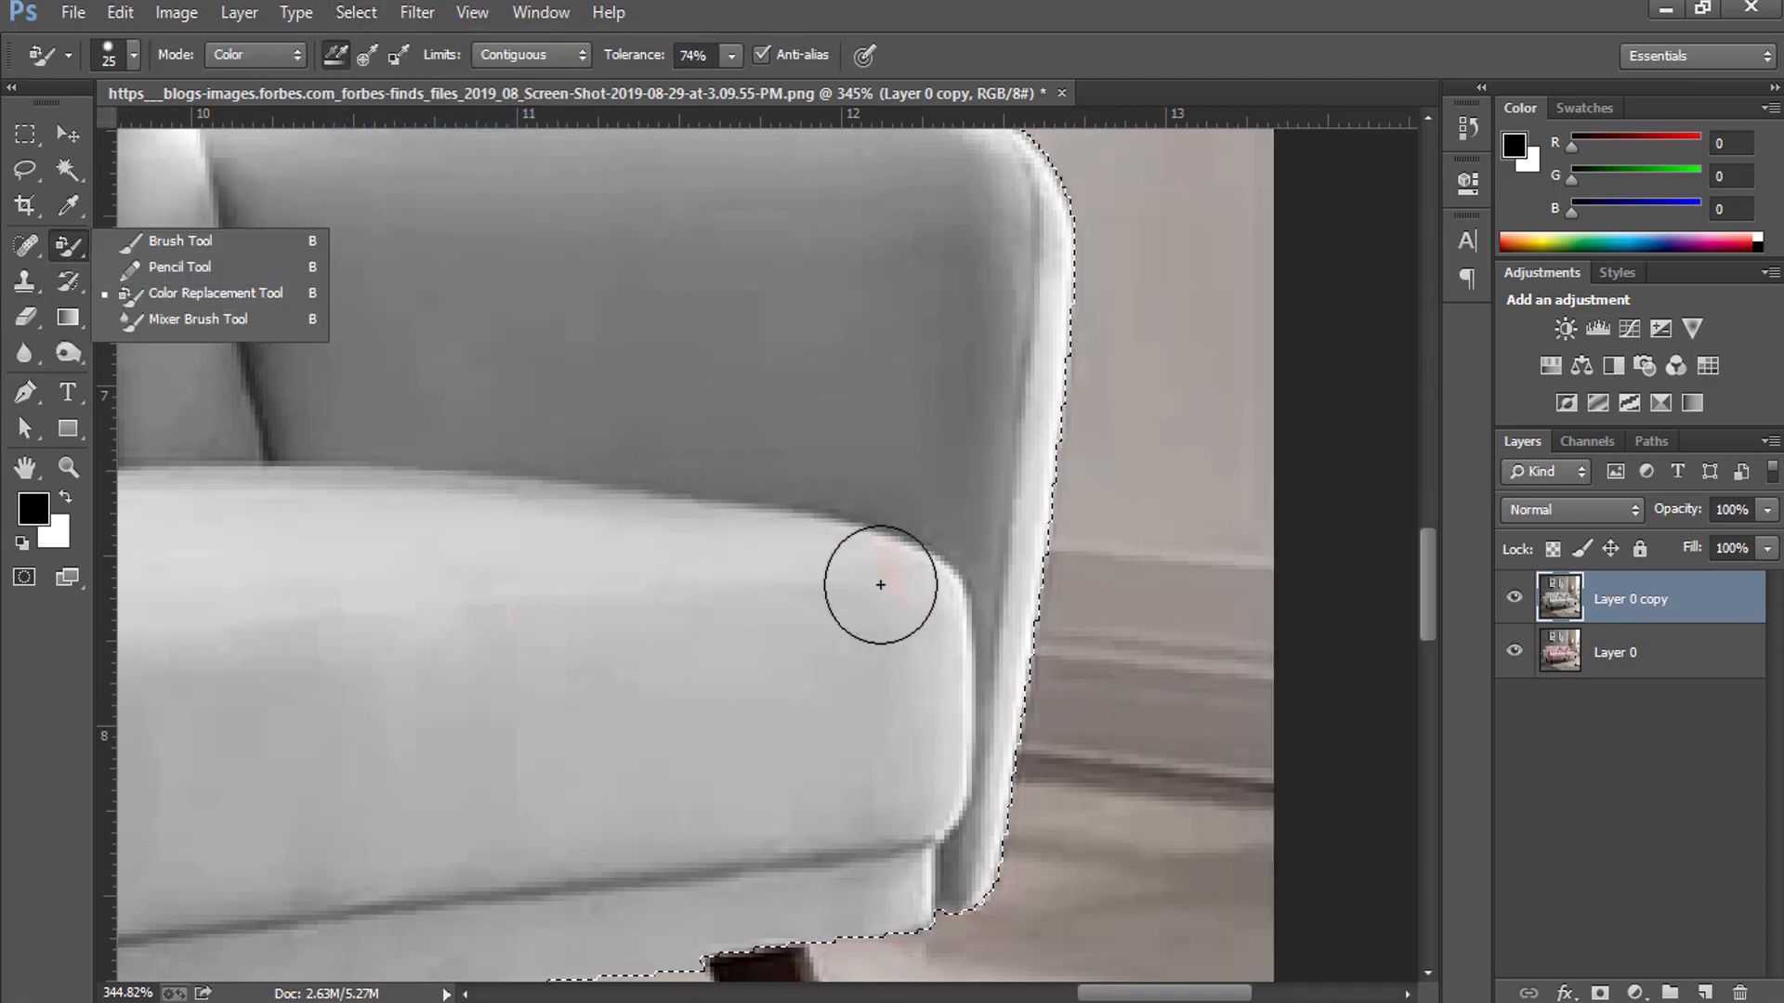
{"action": "left_click_drag", "start_coordinate": [549, 617], "coordinate": [1216, 579]}
{"action": "left_click_drag", "start_coordinate": [604, 600], "coordinate": [1321, 529]}
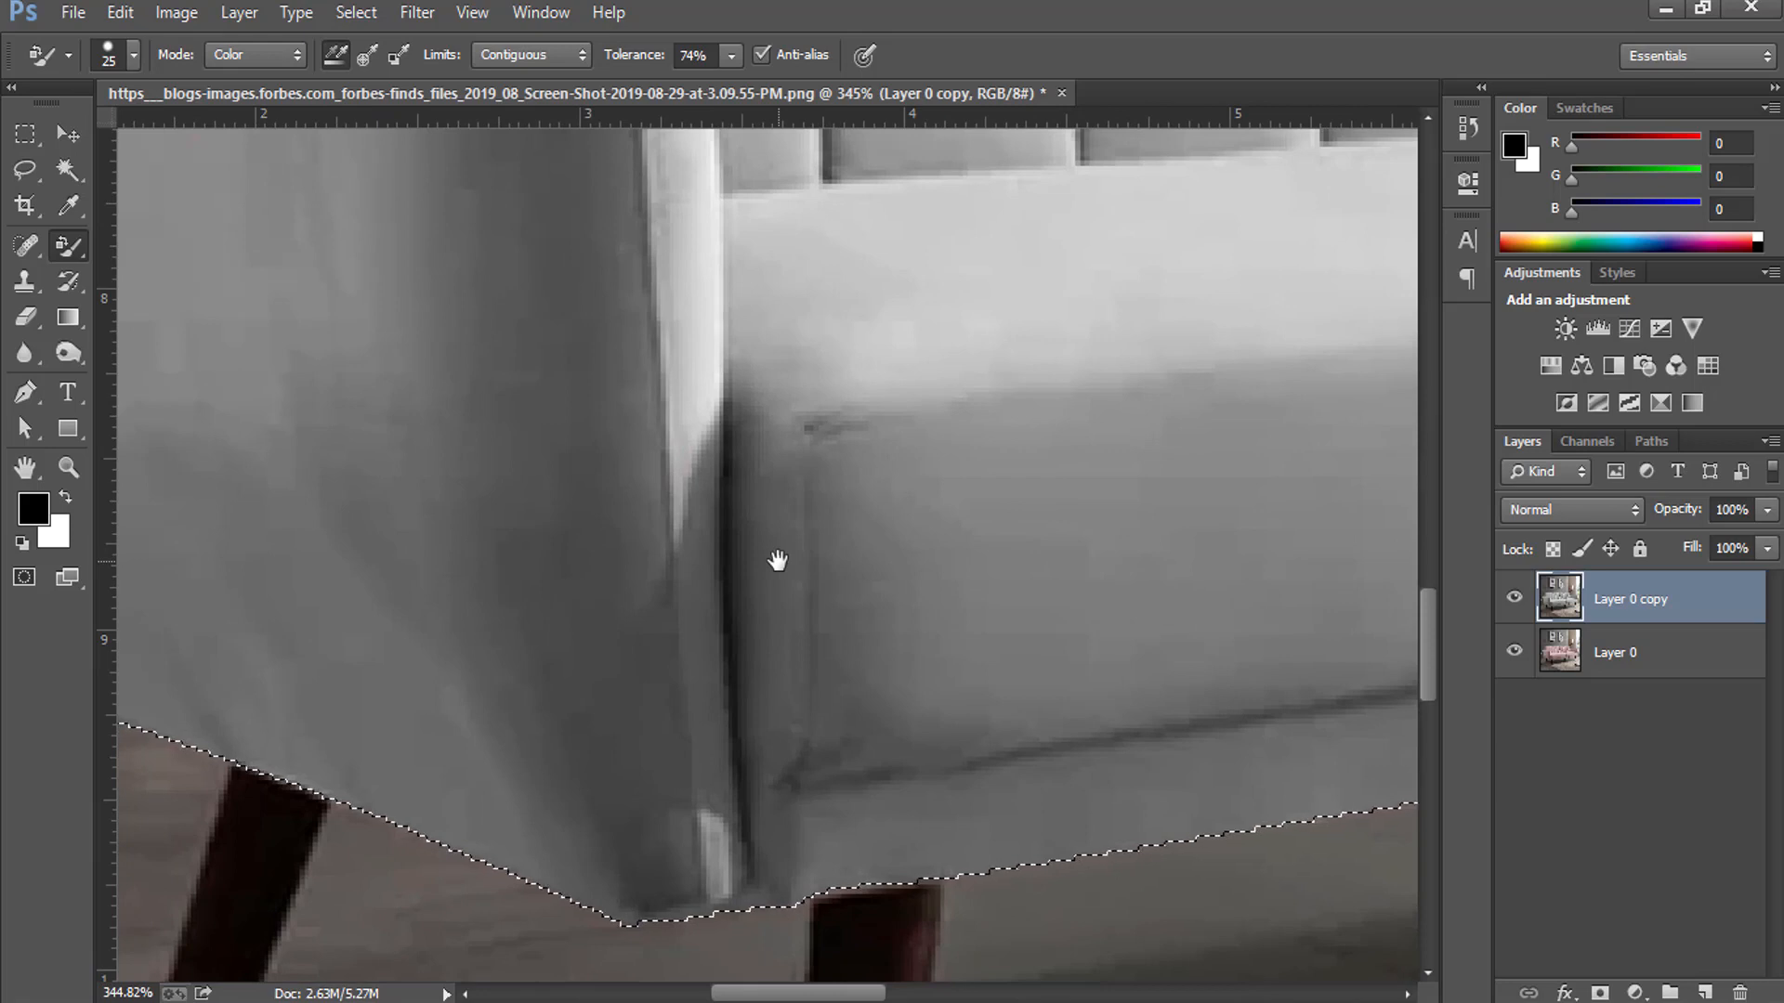
{"action": "key", "text": "ctrl+0"}
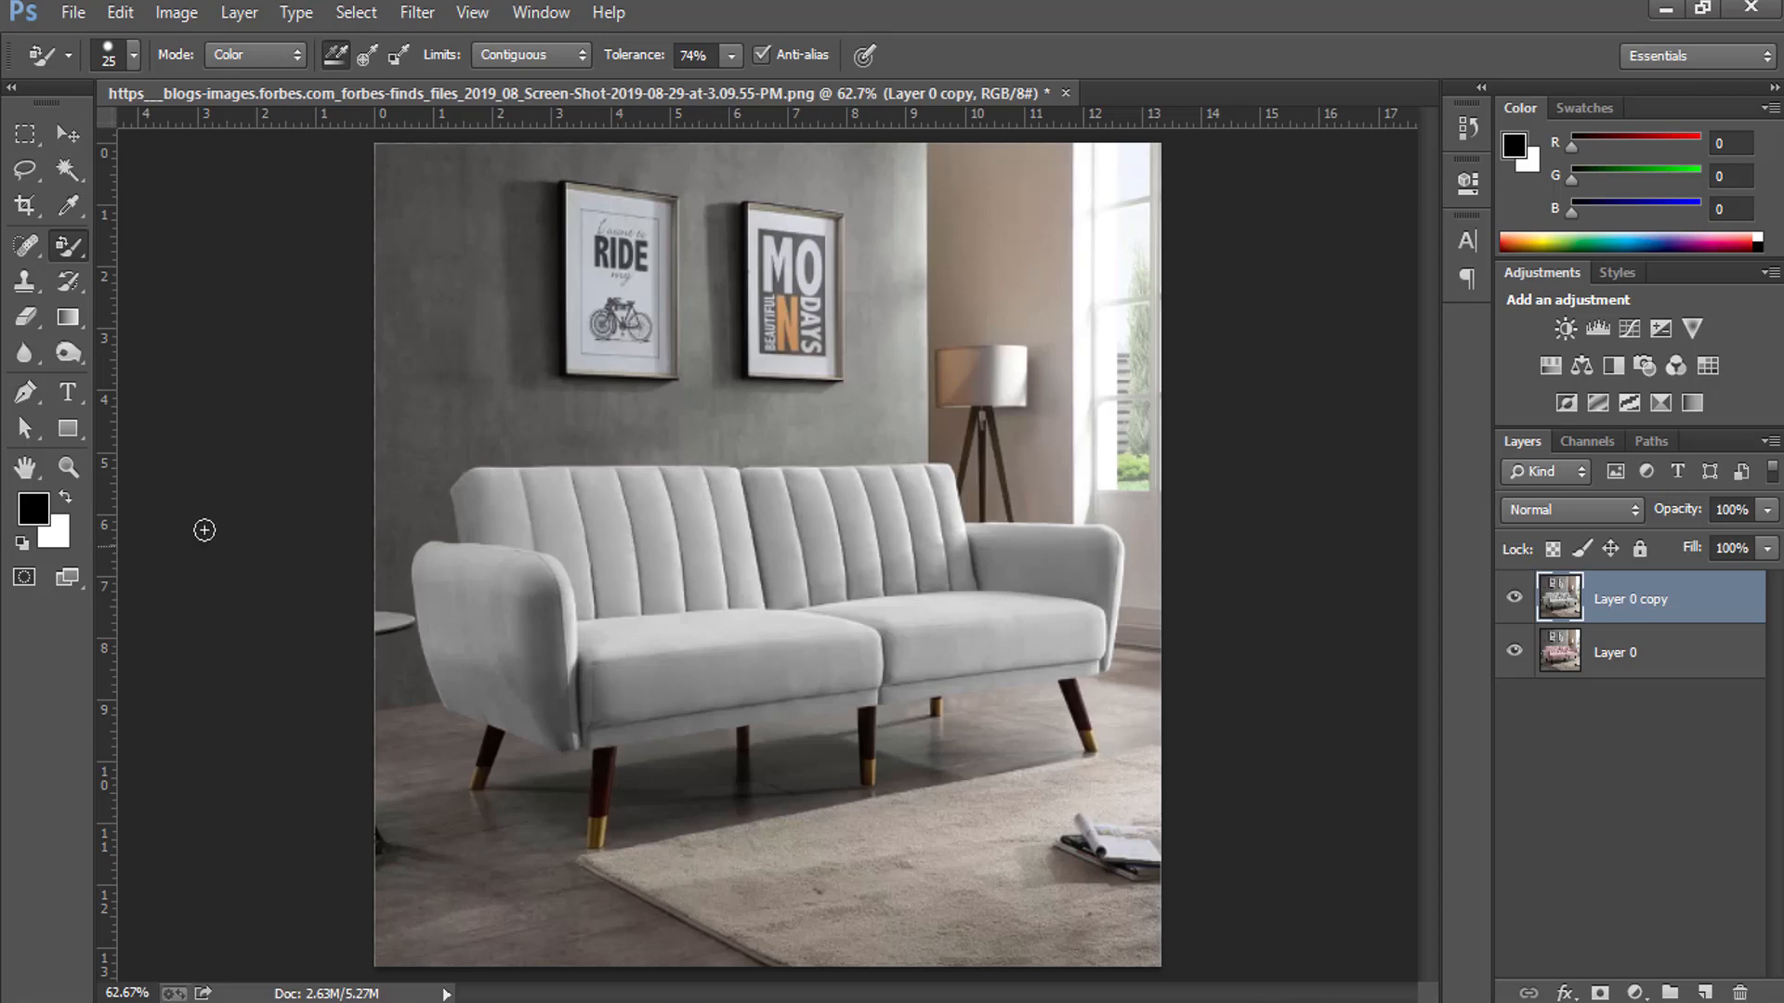
Set the foreground color to a golden yellow, RGB 215, 177, 0
{"action": "left_click", "coordinate": [67, 468]}
{"action": "left_click_drag", "start_coordinate": [744, 669], "coordinate": [864, 711]}
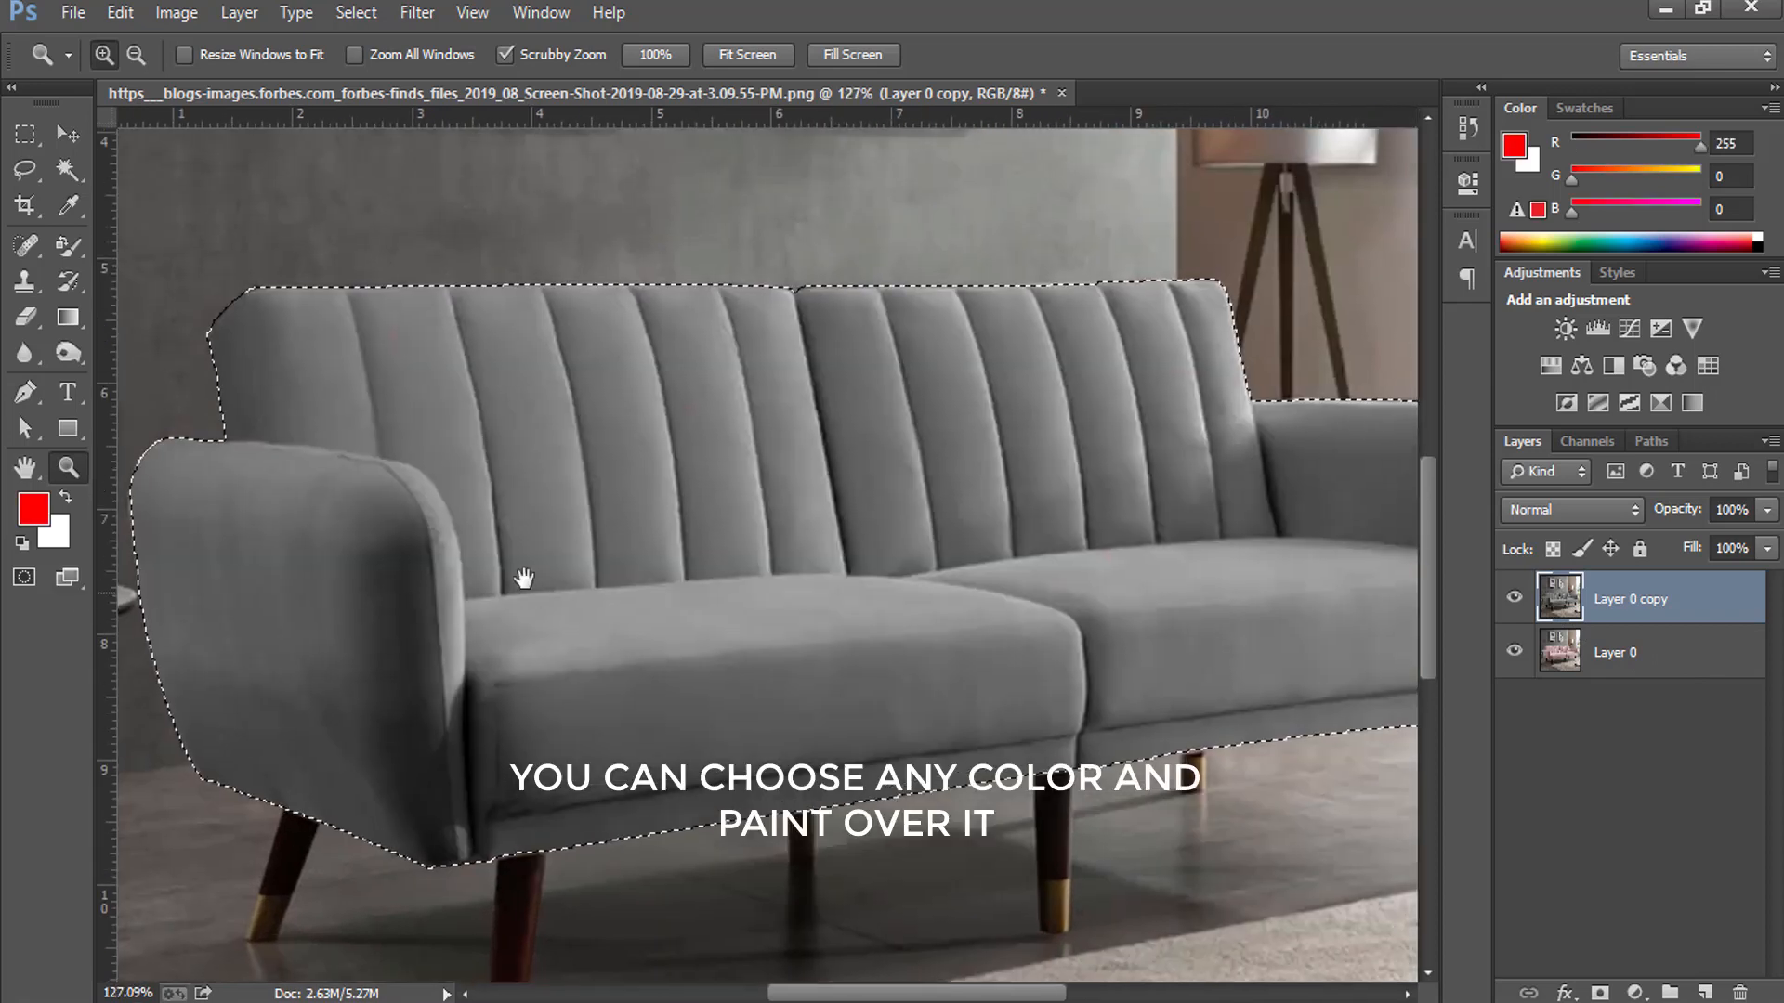
{"action": "left_click", "coordinate": [34, 509]}
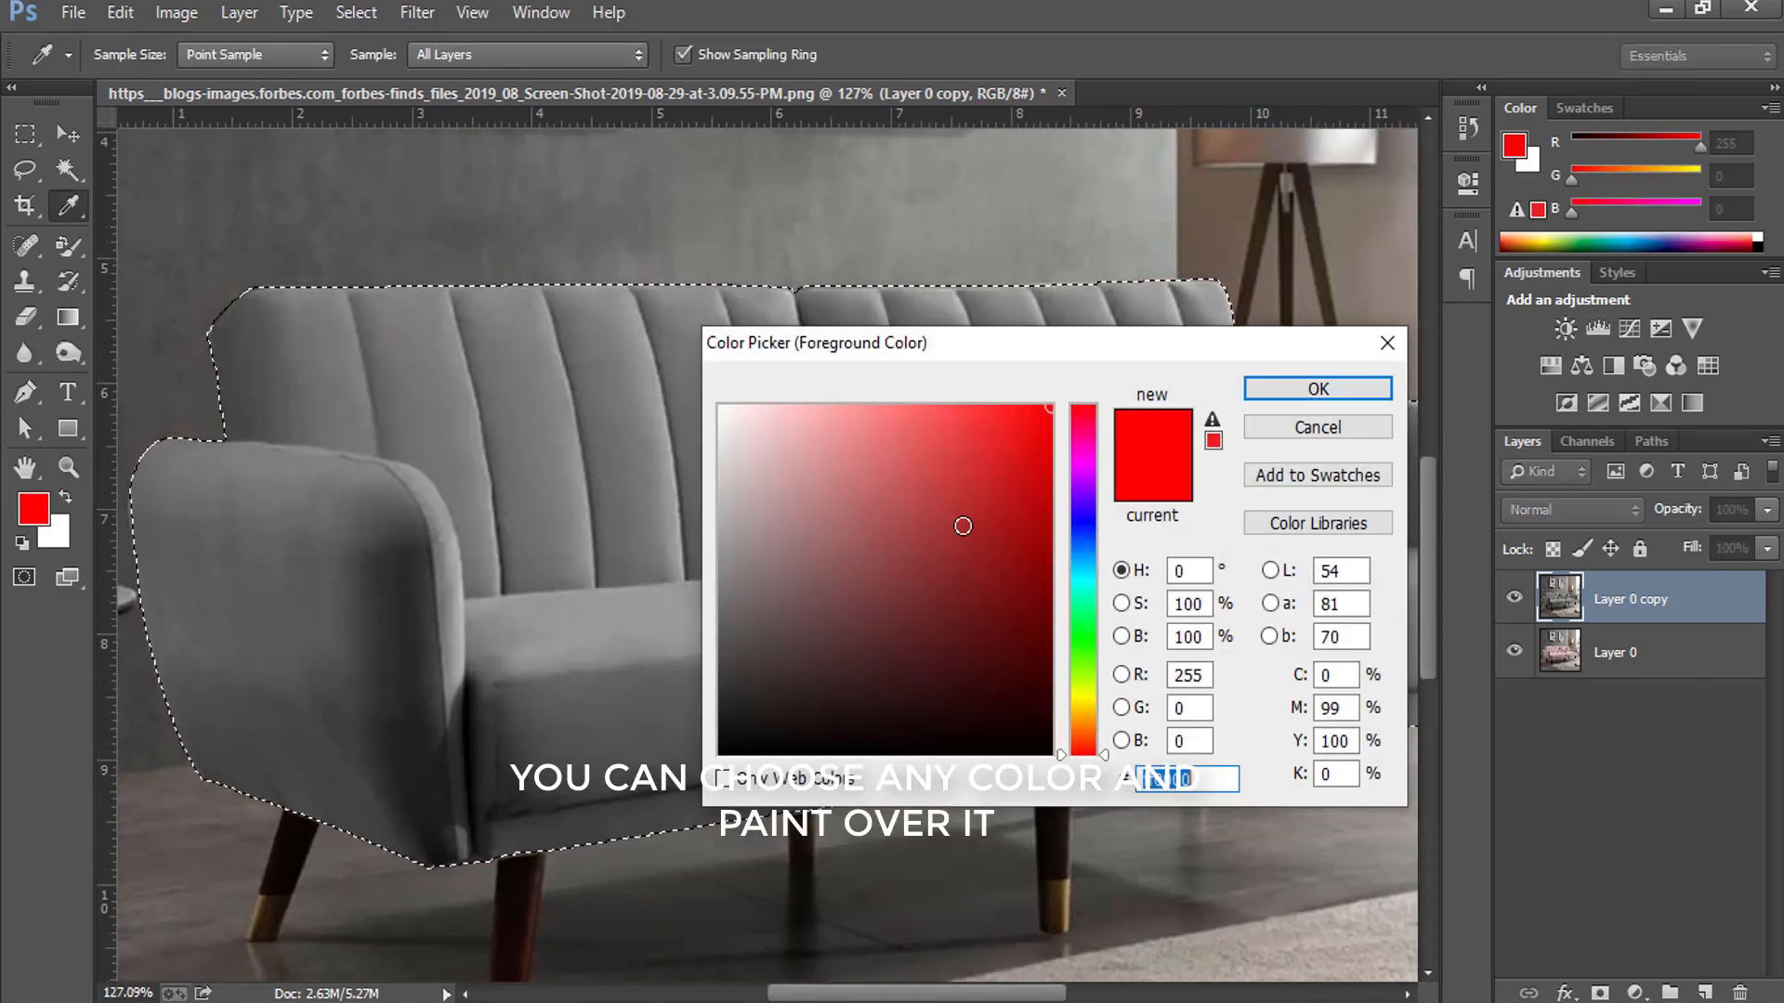
{"action": "left_click", "coordinate": [1084, 706]}
{"action": "mouse_move", "coordinate": [968, 518]}
{"action": "left_mouse_down"}
{"action": "mouse_move", "coordinate": [957, 467]}
{"action": "mouse_move", "coordinate": [1029, 562]}
{"action": "mouse_move", "coordinate": [1047, 460]}
{"action": "left_mouse_up"}
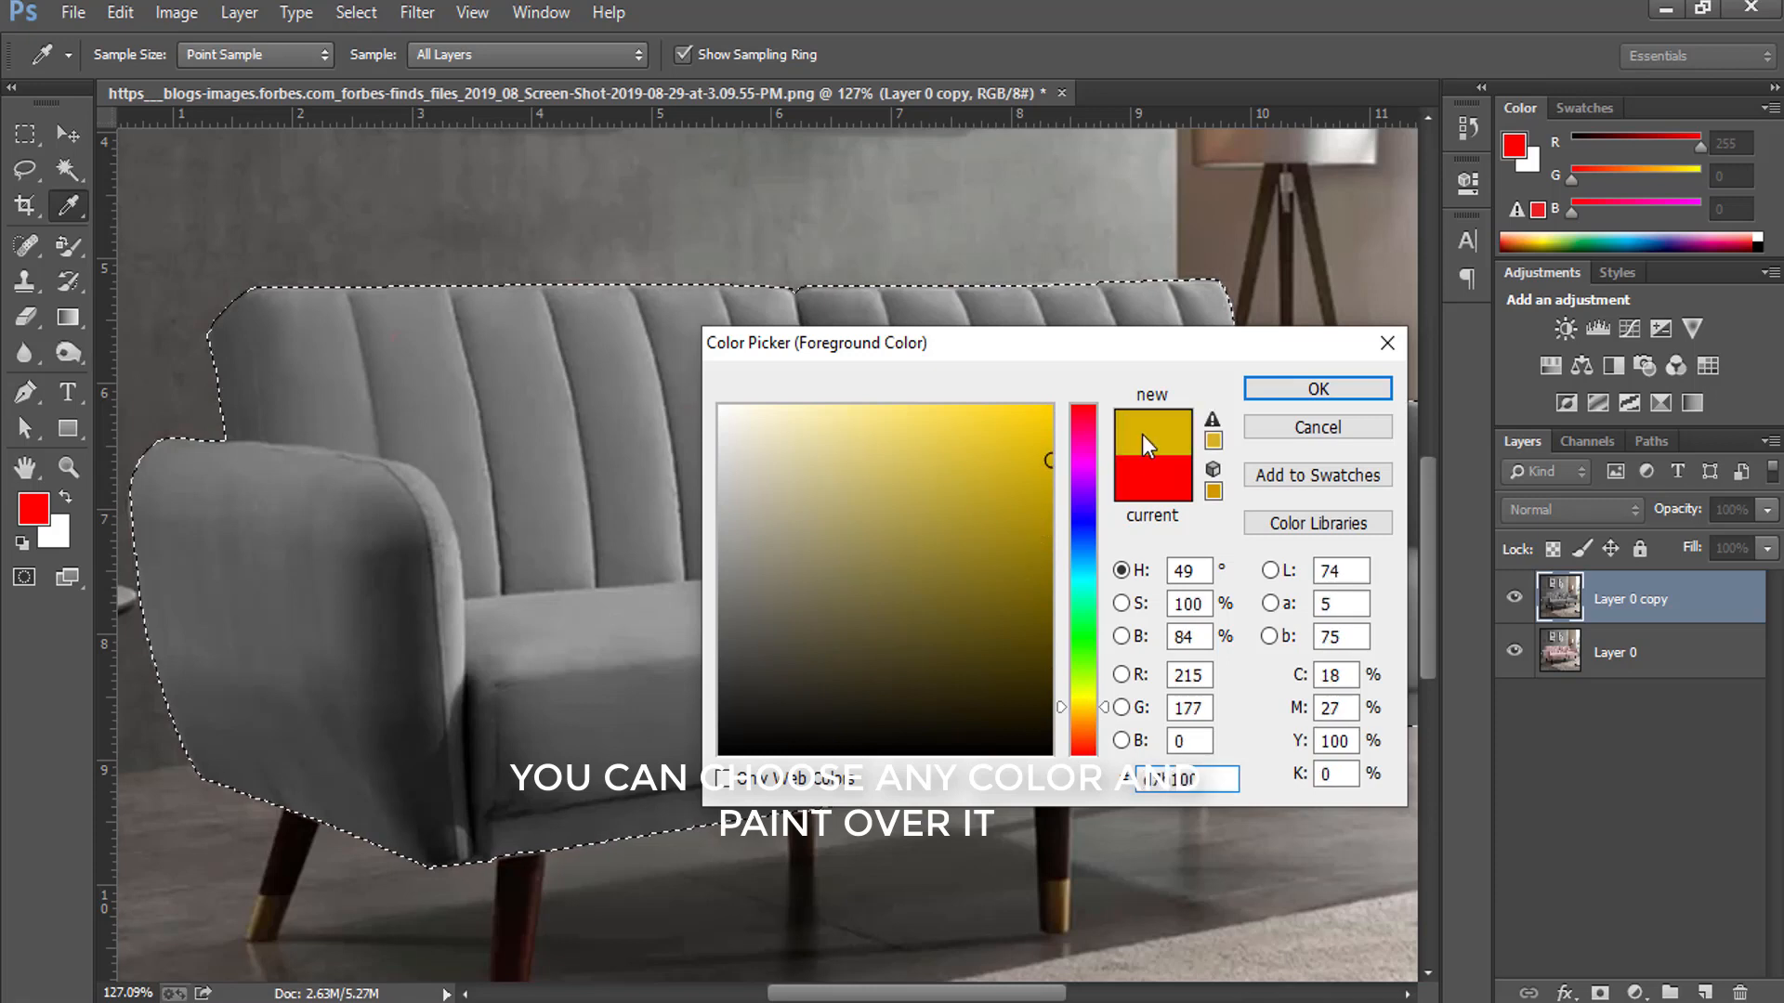
{"action": "left_click", "coordinate": [1317, 388]}
Paint the left and middle backrest panels yellow with a large Color Replacement brush
{"action": "key", "text": "z"}
{"action": "left_click", "coordinate": [65, 246]}
{"action": "mouse_move", "coordinate": [326, 326]}
{"action": "left_mouse_down"}
{"action": "mouse_move", "coordinate": [734, 419]}
{"action": "mouse_move", "coordinate": [814, 541]}
{"action": "mouse_move", "coordinate": [721, 580]}
{"action": "left_mouse_up"}
Paint the left armrest, left seat cushion and front base yellow at brush size 35 and 50% tolerance
{"action": "key", "text": "bracketleft"}
{"action": "key", "text": "bracketleft"}
{"action": "key", "text": "bracketleft"}
{"action": "key", "text": "bracketleft"}
{"action": "key", "text": "bracketleft"}
{"action": "key", "text": "bracketleft"}
{"action": "key", "text": "bracketleft"}
{"action": "key", "text": "bracketleft"}
{"action": "key", "text": "bracketleft"}
{"action": "left_click_drag", "start_coordinate": [183, 456], "coordinate": [173, 485]}
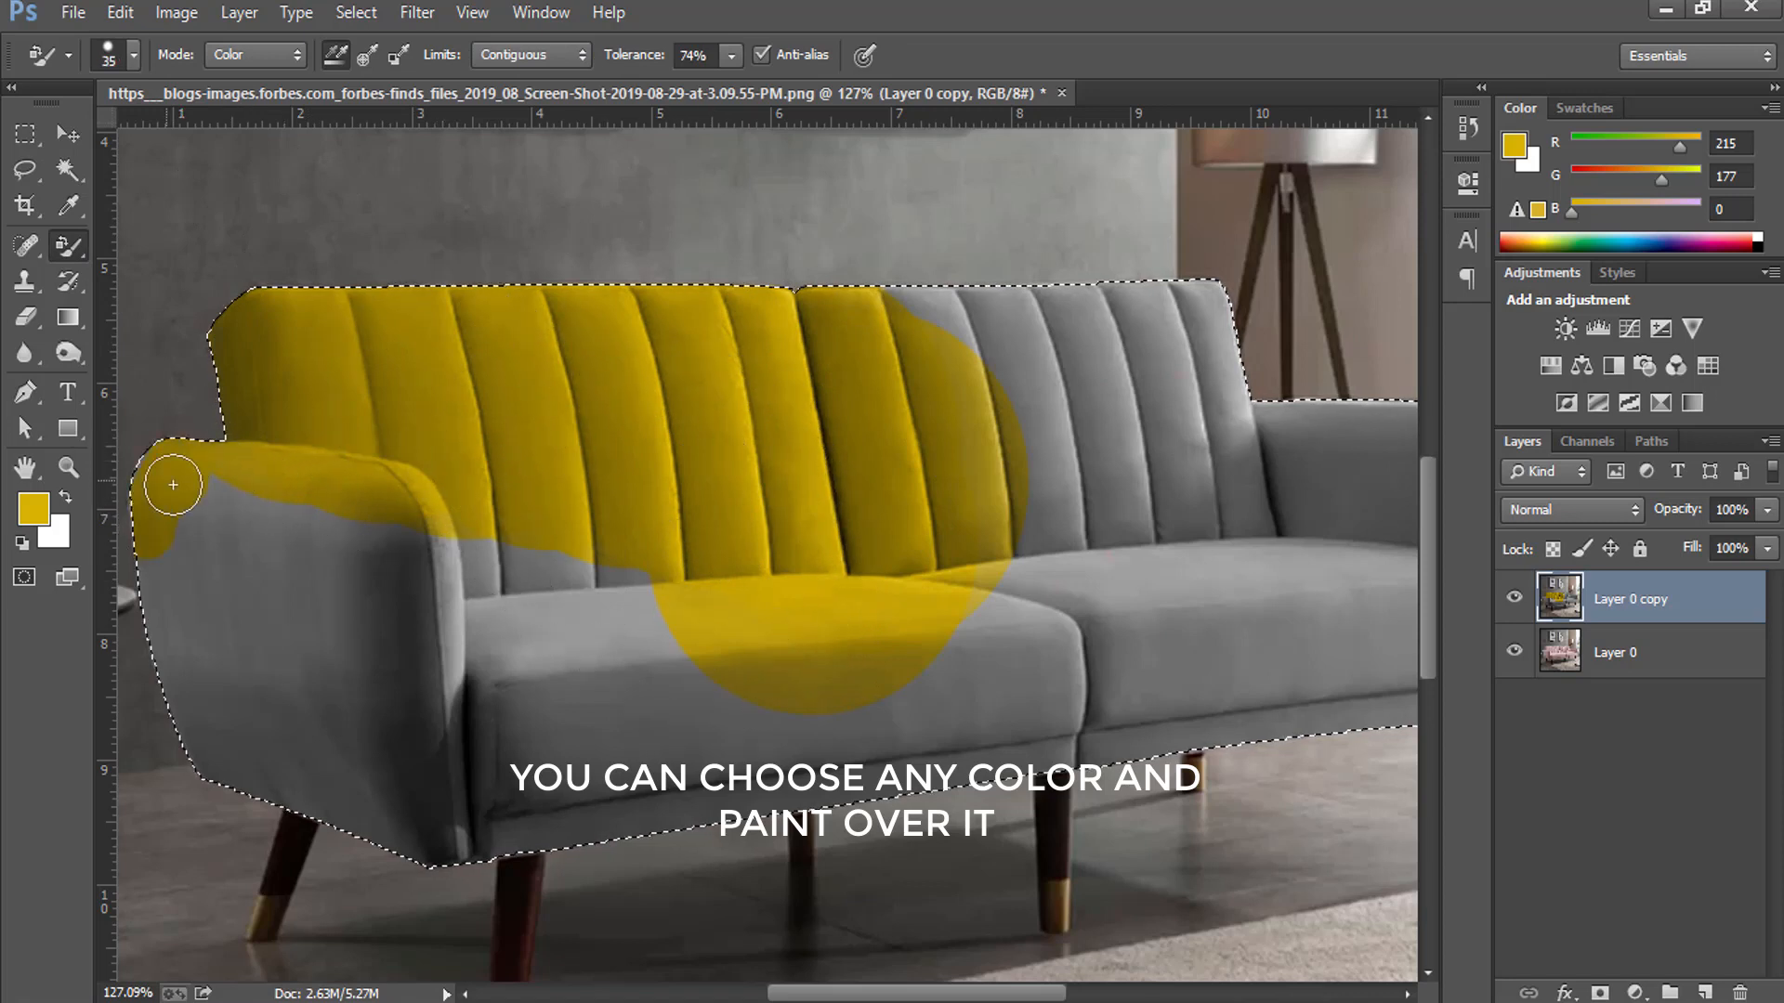
{"action": "left_click_drag", "start_coordinate": [637, 65], "coordinate": [615, 65]}
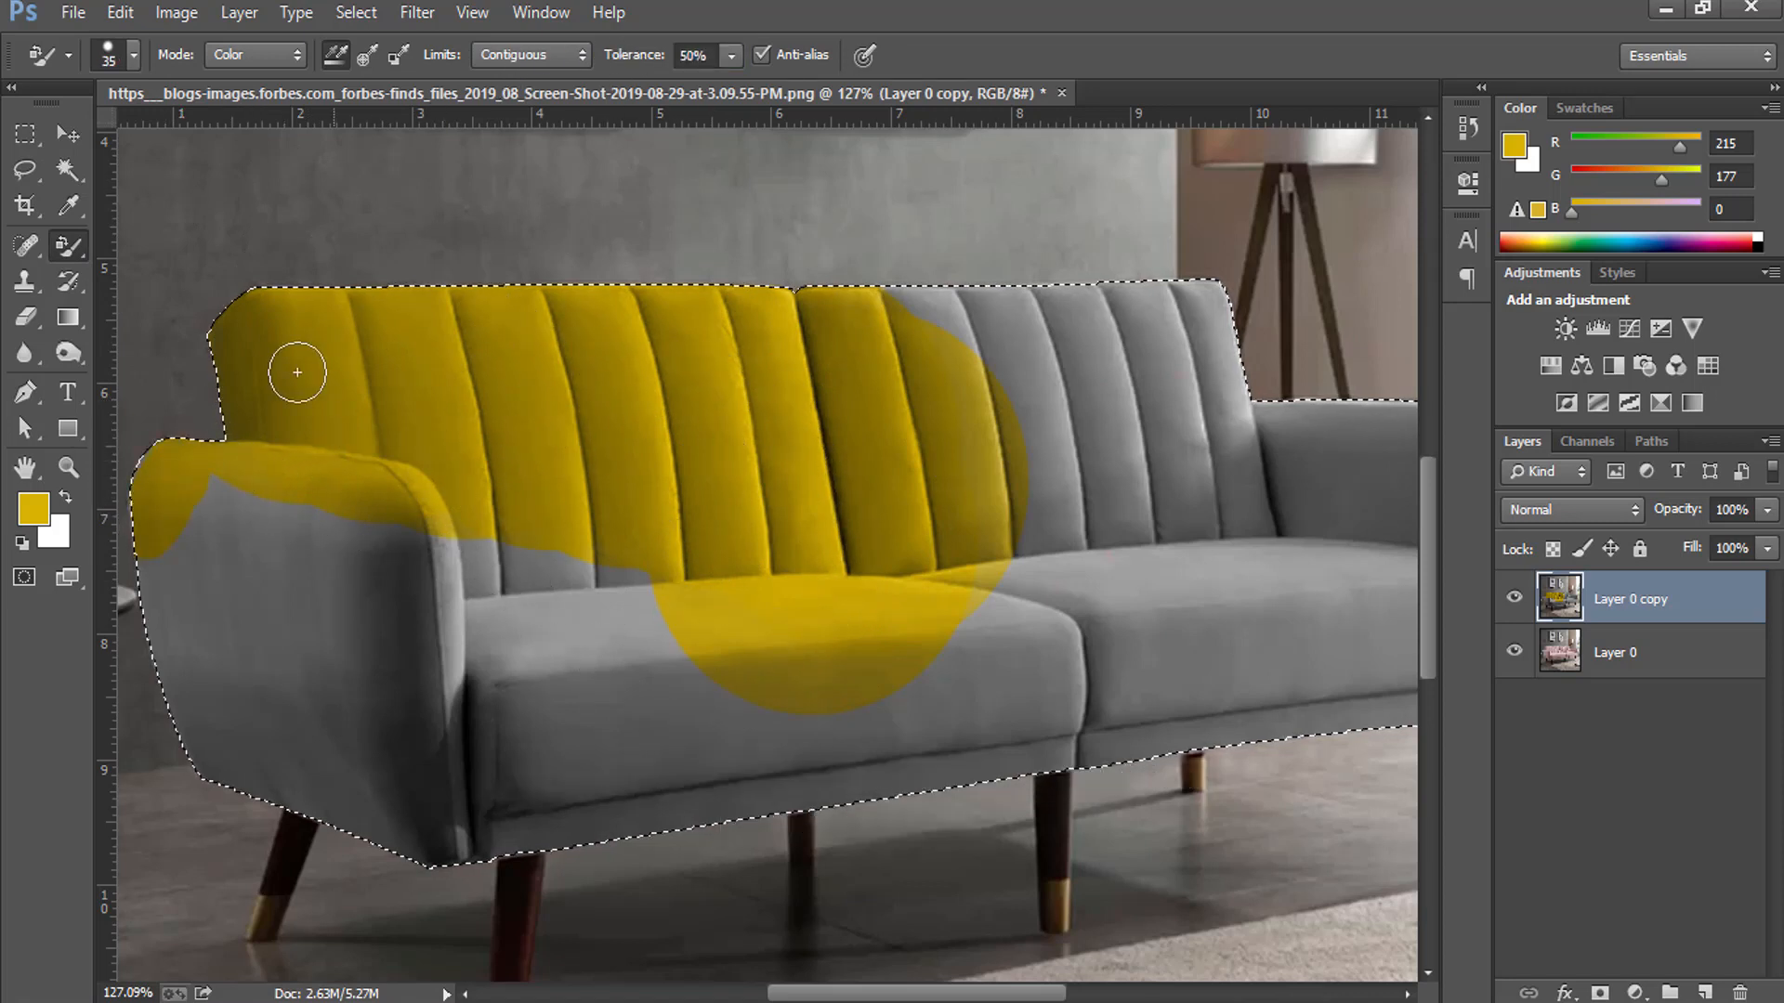
{"action": "mouse_move", "coordinate": [169, 494]}
{"action": "left_mouse_down"}
{"action": "mouse_move", "coordinate": [248, 724]}
{"action": "mouse_move", "coordinate": [214, 692]}
{"action": "mouse_move", "coordinate": [203, 500]}
{"action": "mouse_move", "coordinate": [320, 725]}
{"action": "mouse_move", "coordinate": [310, 624]}
{"action": "mouse_move", "coordinate": [382, 638]}
{"action": "mouse_move", "coordinate": [429, 692]}
{"action": "mouse_move", "coordinate": [408, 630]}
{"action": "mouse_move", "coordinate": [292, 527]}
{"action": "mouse_move", "coordinate": [259, 553]}
{"action": "mouse_move", "coordinate": [358, 650]}
{"action": "mouse_move", "coordinate": [435, 526]}
{"action": "mouse_move", "coordinate": [459, 734]}
{"action": "mouse_move", "coordinate": [448, 829]}
{"action": "mouse_move", "coordinate": [239, 709]}
{"action": "mouse_move", "coordinate": [374, 786]}
{"action": "mouse_move", "coordinate": [419, 835]}
{"action": "mouse_move", "coordinate": [169, 705]}
{"action": "mouse_move", "coordinate": [152, 619]}
{"action": "mouse_move", "coordinate": [199, 762]}
{"action": "mouse_move", "coordinate": [244, 792]}
{"action": "mouse_move", "coordinate": [264, 505]}
{"action": "mouse_move", "coordinate": [376, 527]}
{"action": "mouse_move", "coordinate": [369, 820]}
{"action": "left_mouse_up"}
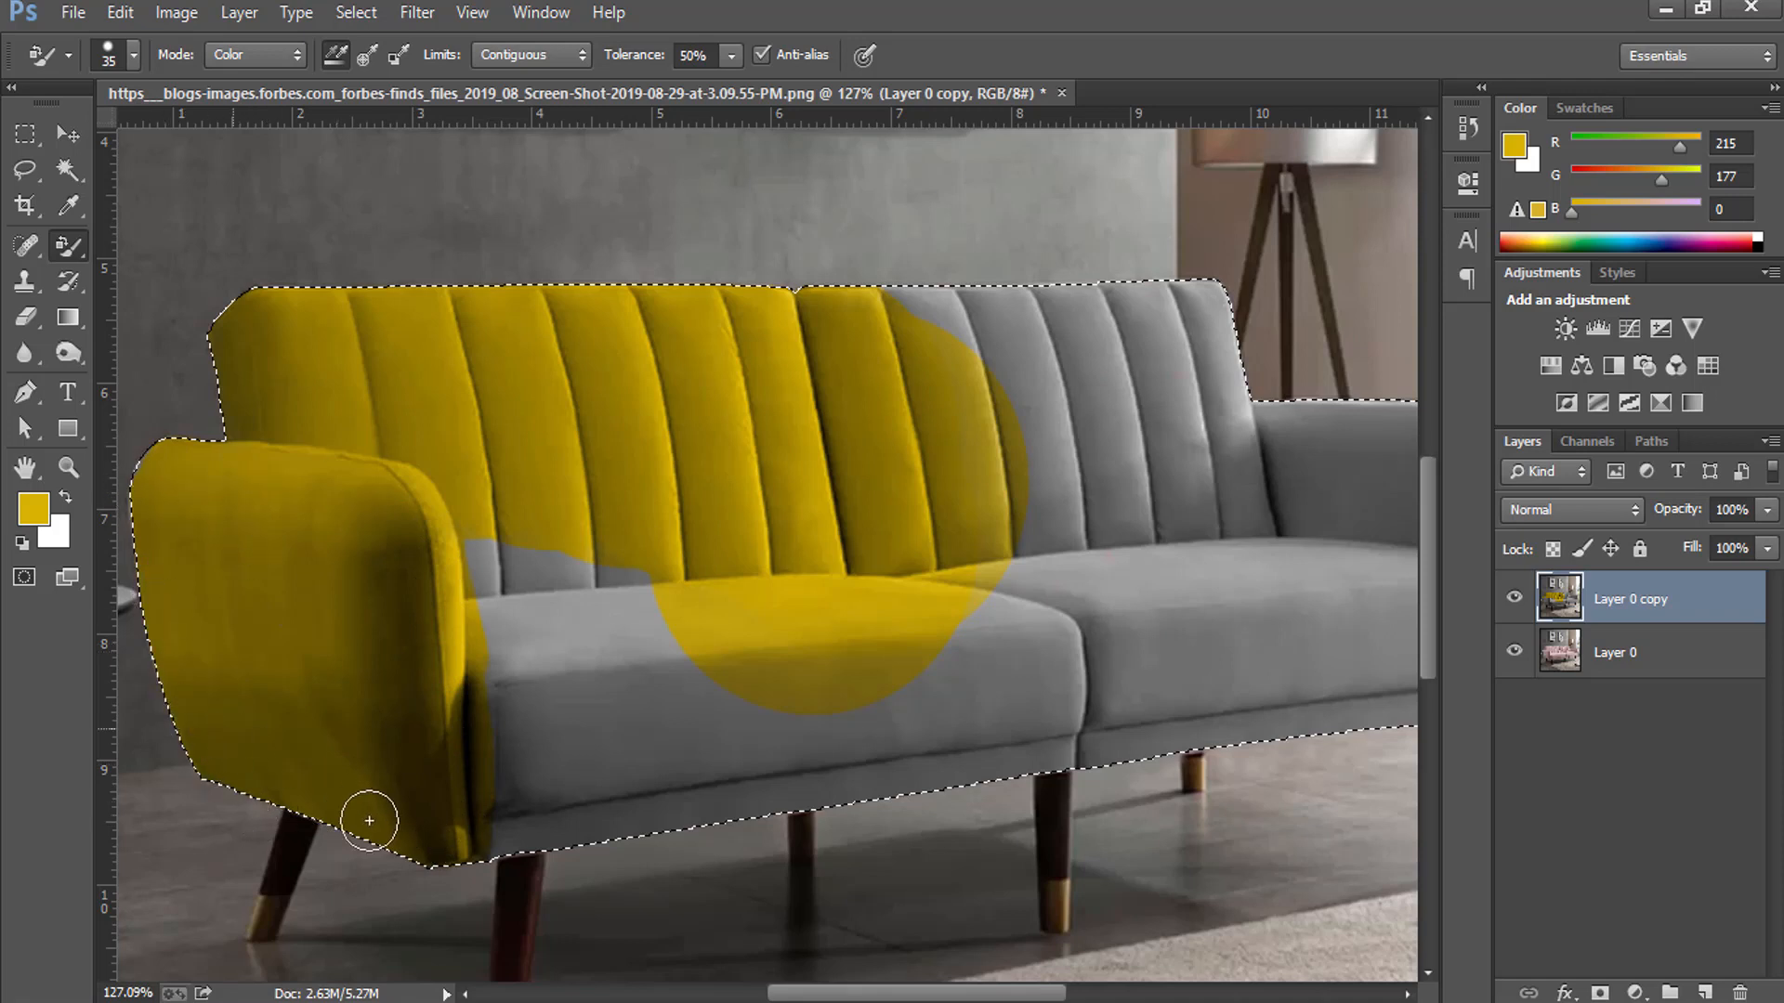
{"action": "mouse_move", "coordinate": [635, 821]}
{"action": "left_mouse_down"}
{"action": "mouse_move", "coordinate": [849, 808]}
{"action": "mouse_move", "coordinate": [1082, 758]}
{"action": "left_mouse_up"}
{"action": "mouse_move", "coordinate": [953, 721]}
{"action": "left_mouse_down"}
{"action": "mouse_move", "coordinate": [567, 759]}
{"action": "mouse_move", "coordinate": [592, 795]}
{"action": "mouse_move", "coordinate": [487, 781]}
{"action": "mouse_move", "coordinate": [478, 823]}
{"action": "mouse_move", "coordinate": [561, 596]}
{"action": "mouse_move", "coordinate": [503, 561]}
{"action": "mouse_move", "coordinate": [731, 572]}
{"action": "mouse_move", "coordinate": [643, 575]}
{"action": "mouse_move", "coordinate": [585, 705]}
{"action": "left_mouse_up"}
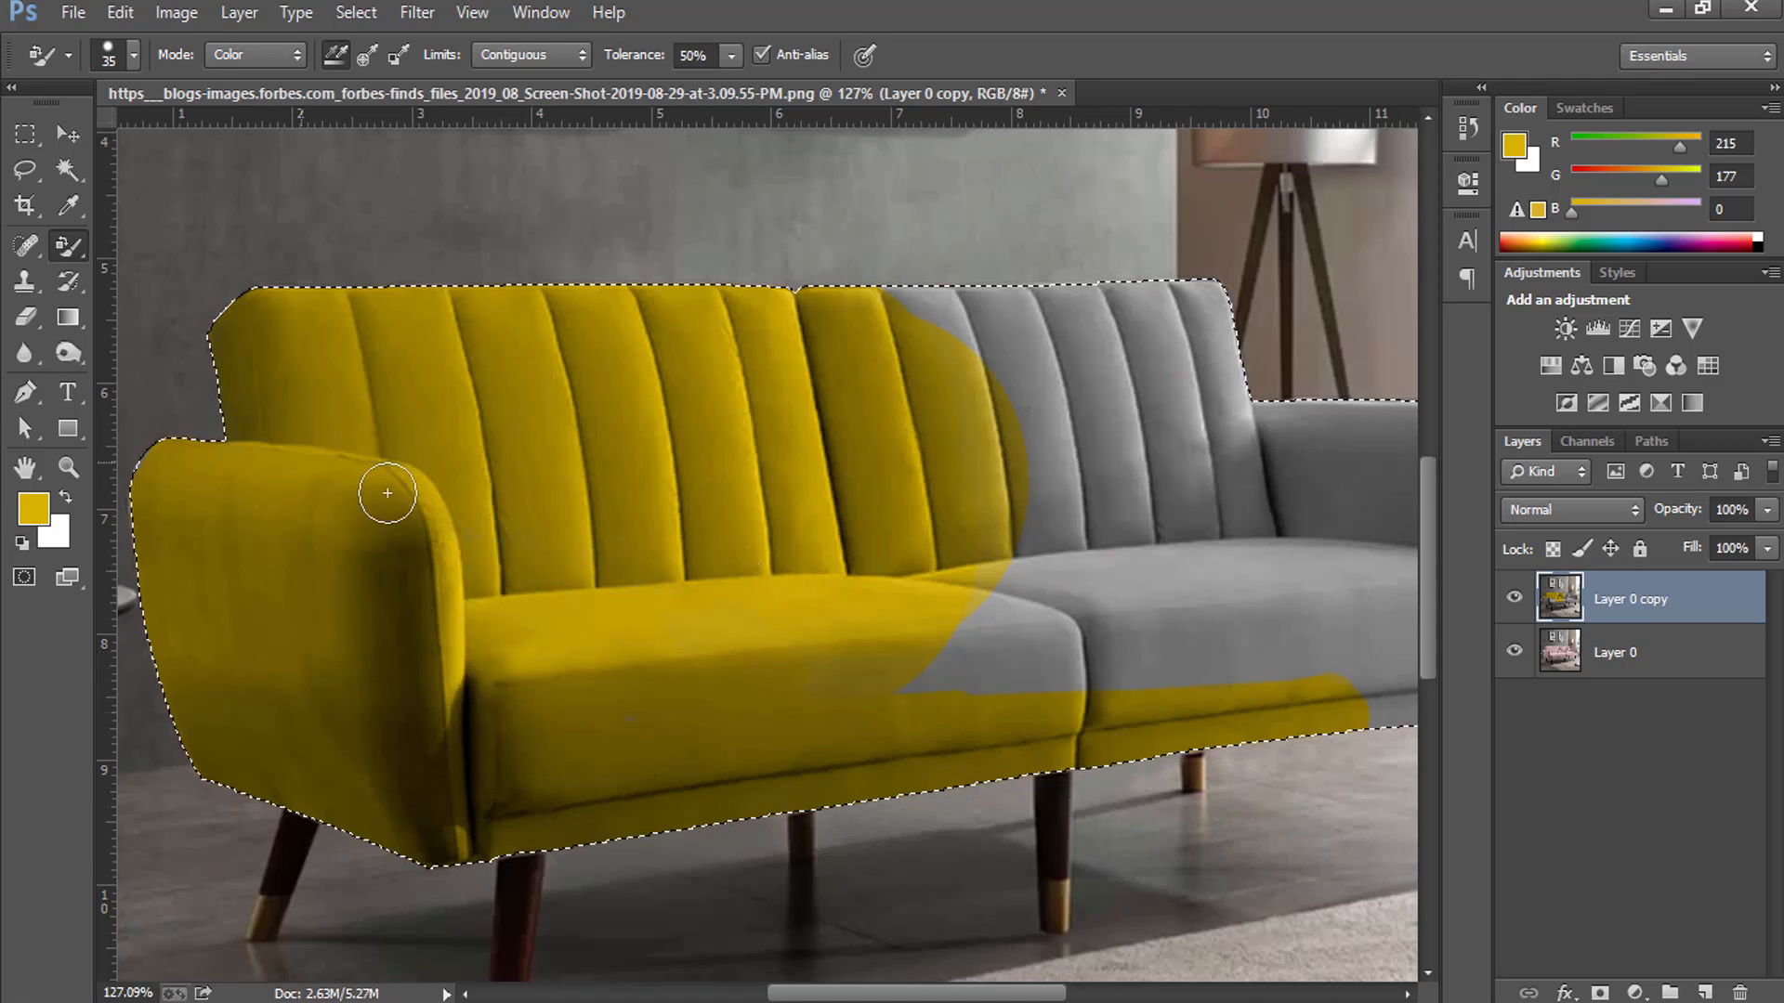
Paint the remaining right backrest panels, right seat cushion and right armrest yellow, and deselect the sofa
{"action": "left_click_drag", "start_coordinate": [756, 493], "coordinate": [390, 688]}
{"action": "left_click_drag", "start_coordinate": [498, 494], "coordinate": [873, 466]}
{"action": "mouse_move", "coordinate": [633, 571]}
{"action": "left_mouse_down"}
{"action": "mouse_move", "coordinate": [725, 625]}
{"action": "mouse_move", "coordinate": [685, 704]}
{"action": "mouse_move", "coordinate": [695, 625]}
{"action": "left_mouse_up"}
{"action": "mouse_move", "coordinate": [734, 813]}
{"action": "left_mouse_down"}
{"action": "mouse_move", "coordinate": [634, 867]}
{"action": "mouse_move", "coordinate": [653, 800]}
{"action": "left_mouse_up"}
{"action": "mouse_move", "coordinate": [835, 673]}
{"action": "left_mouse_down"}
{"action": "mouse_move", "coordinate": [897, 625]}
{"action": "mouse_move", "coordinate": [842, 617]}
{"action": "mouse_move", "coordinate": [1006, 598]}
{"action": "left_mouse_up"}
{"action": "mouse_move", "coordinate": [1151, 841]}
{"action": "left_mouse_down"}
{"action": "mouse_move", "coordinate": [1110, 816]}
{"action": "mouse_move", "coordinate": [908, 805]}
{"action": "mouse_move", "coordinate": [1209, 776]}
{"action": "left_mouse_up"}
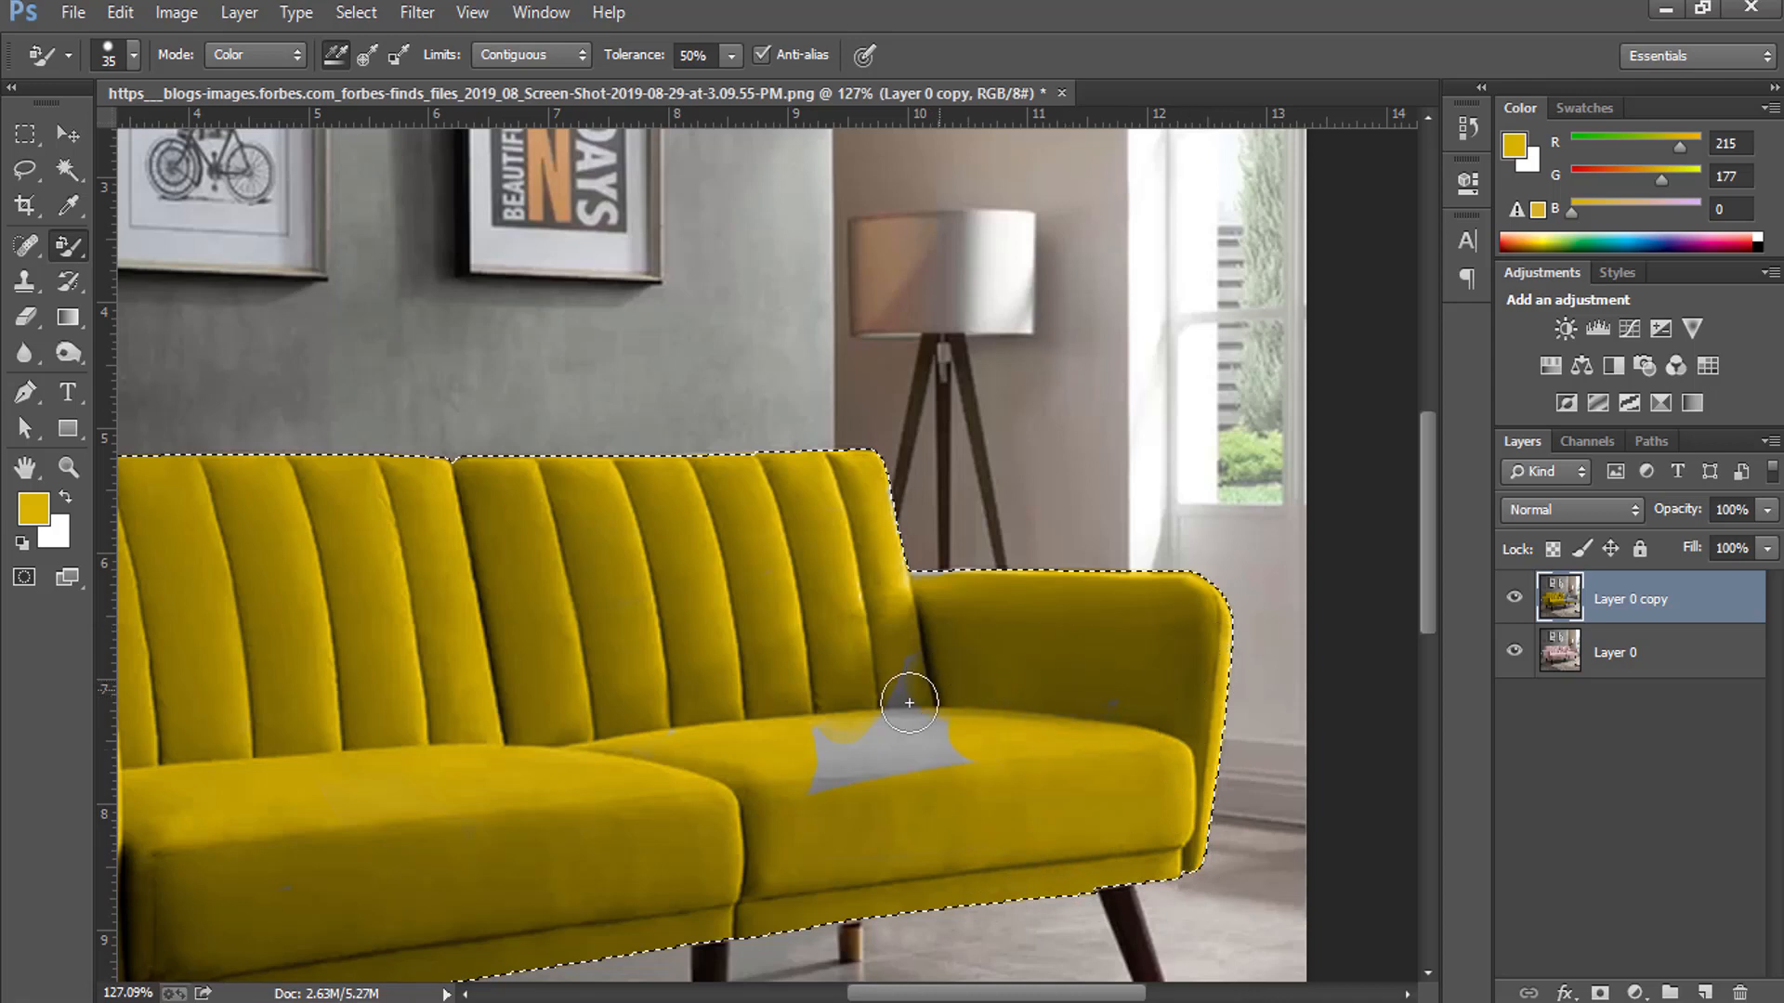
{"action": "left_click_drag", "start_coordinate": [1181, 705], "coordinate": [1059, 714]}
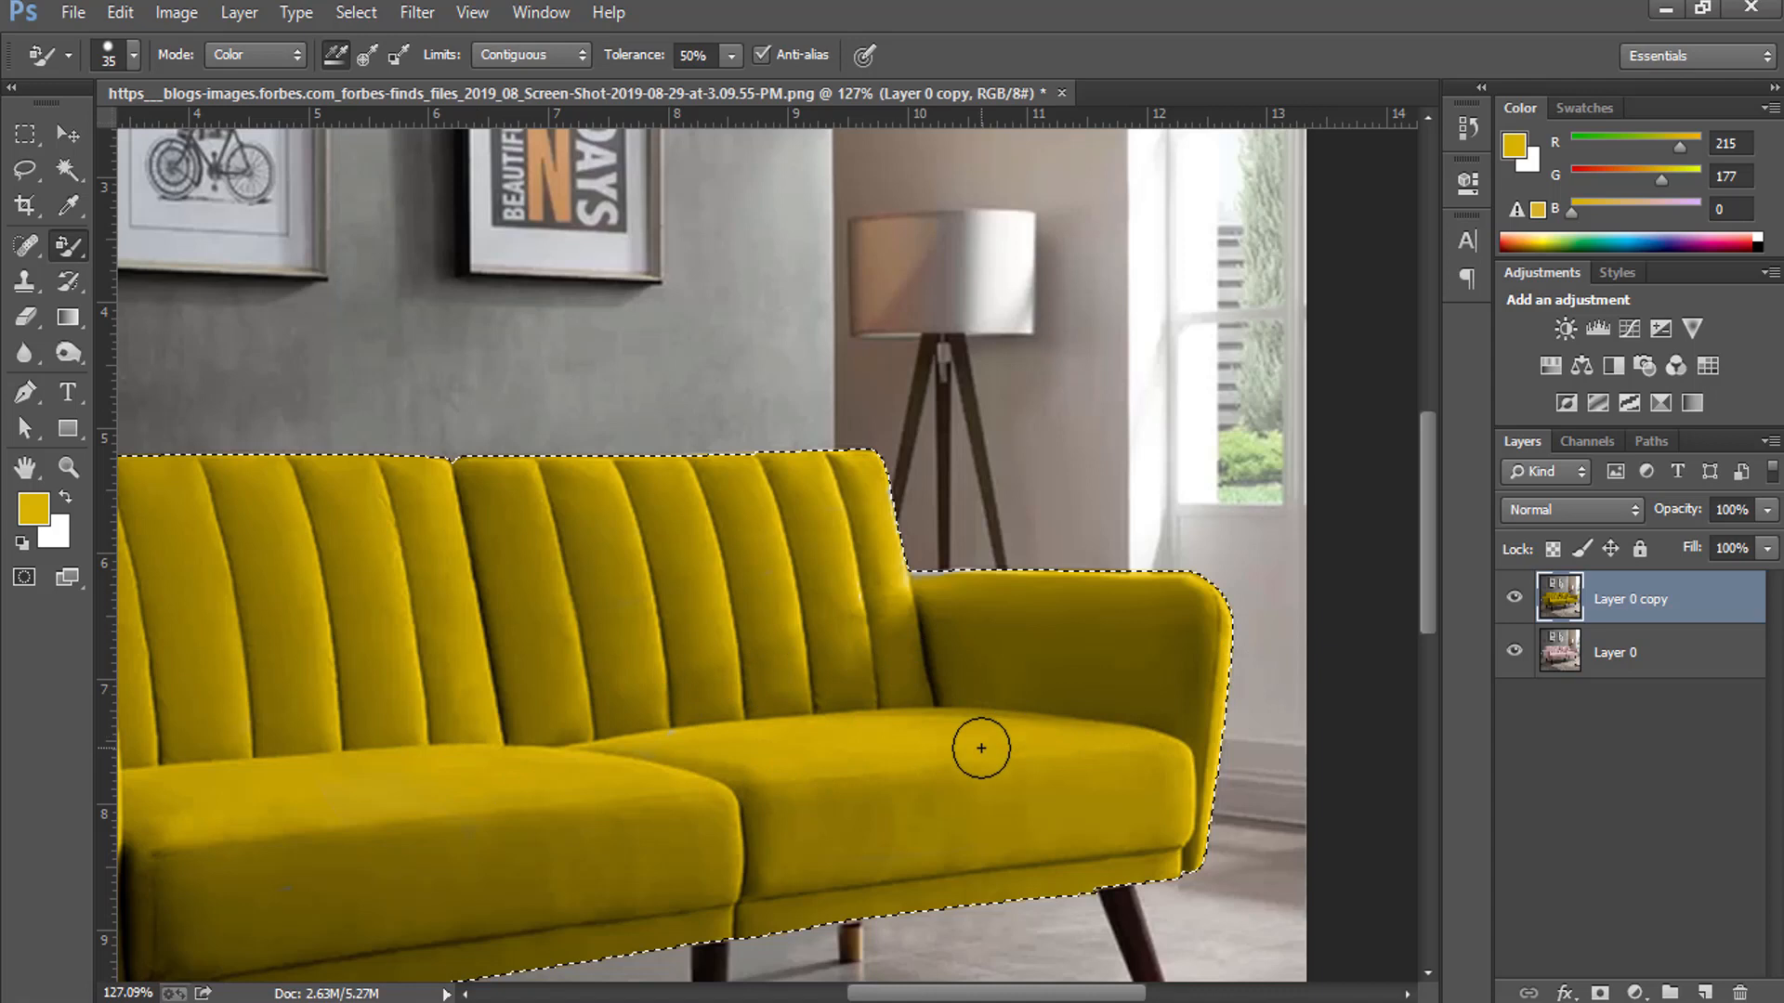
{"action": "key", "text": "ctrl+0"}
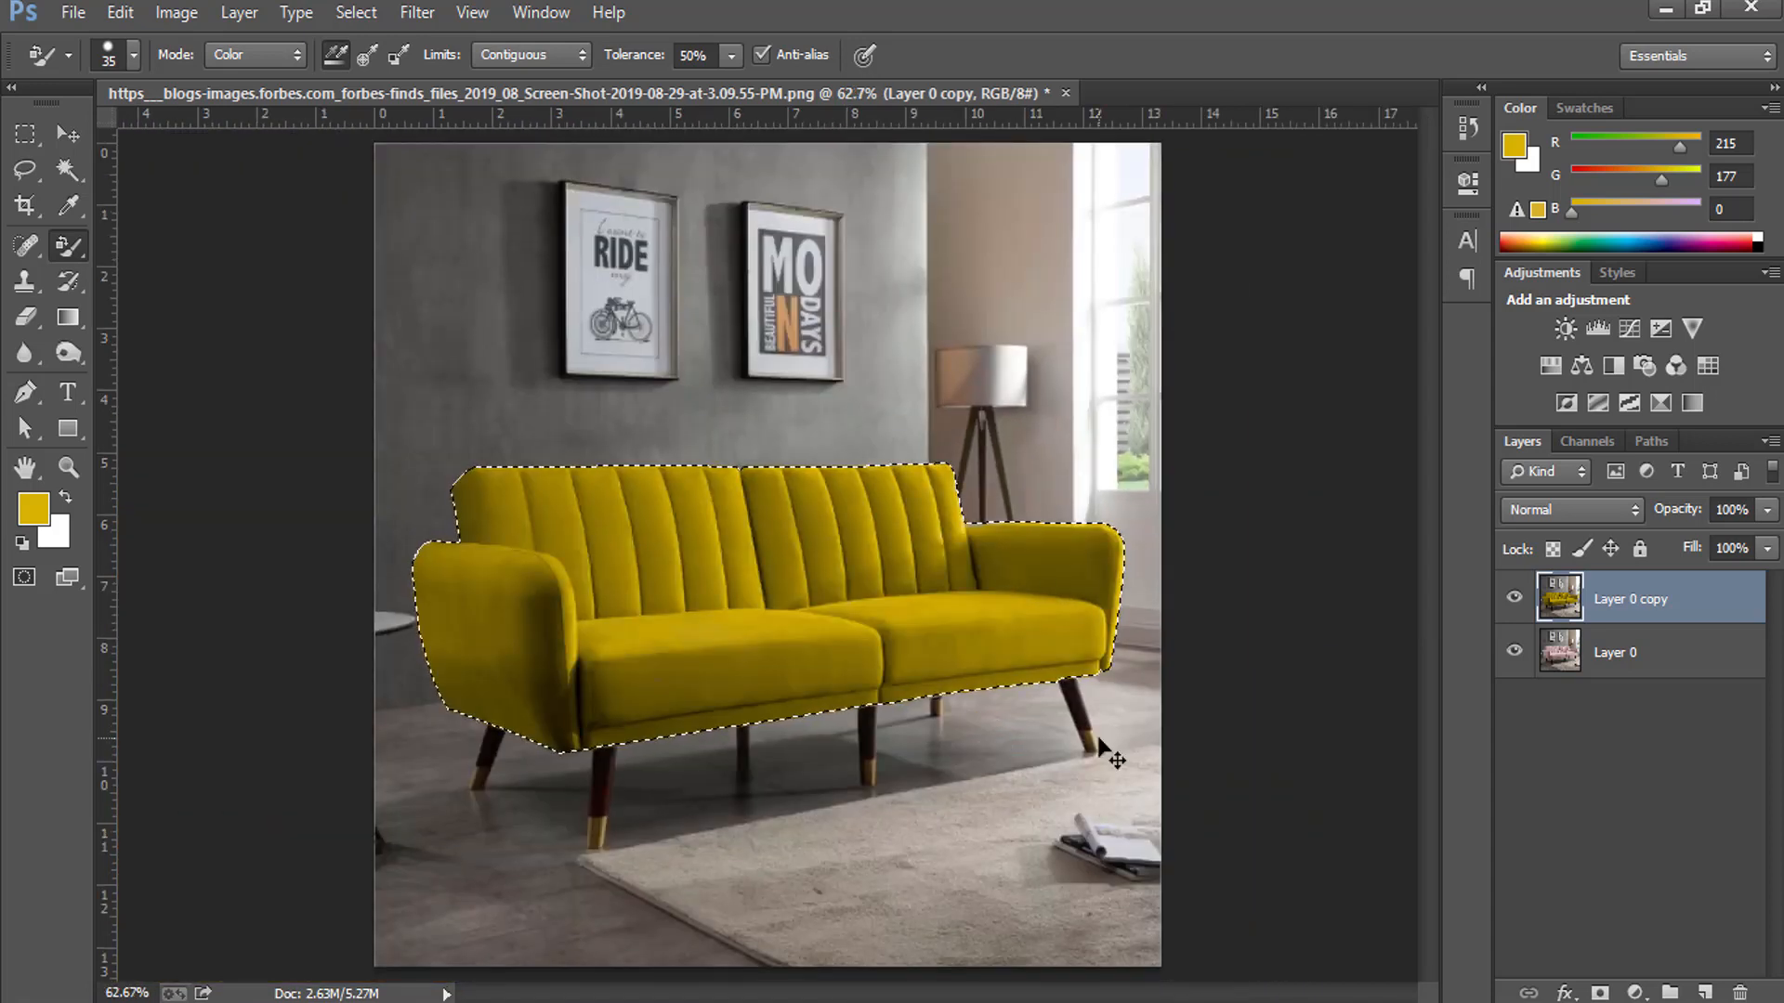
{"action": "key", "text": "ctrl+d"}
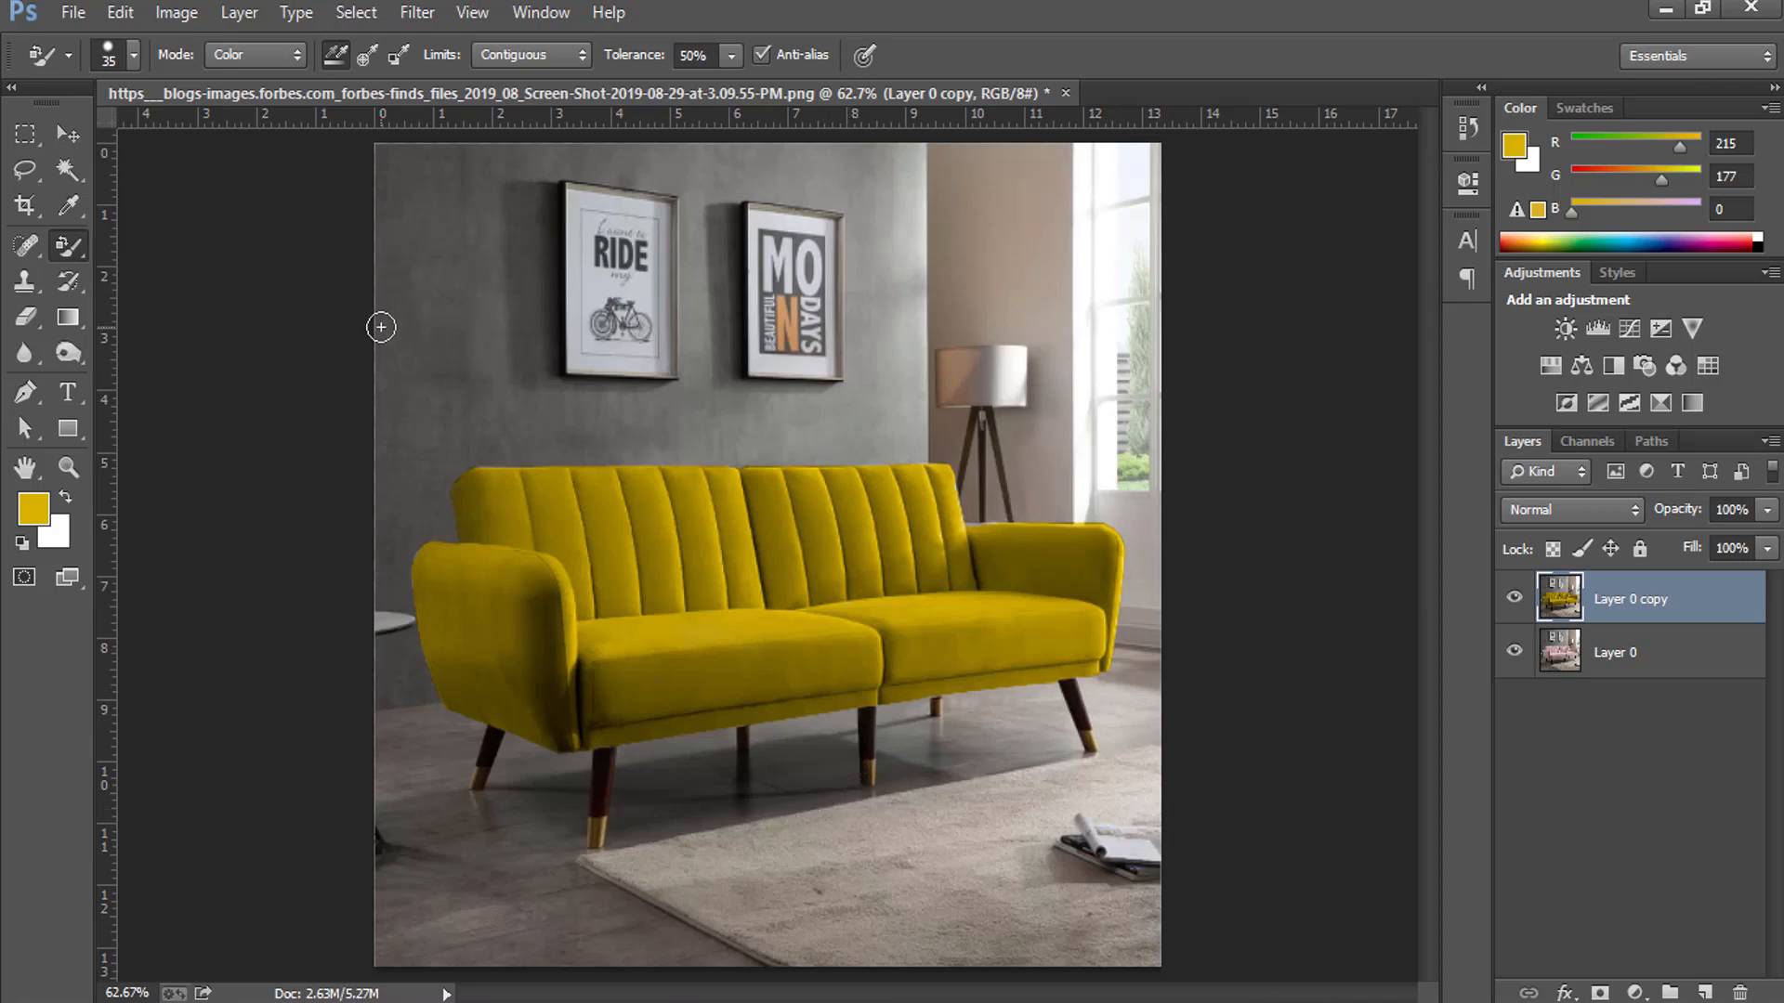
Export the image for web as a maximum-quality JPEG at quality 100 to the Desktop
{"action": "left_click", "coordinate": [73, 12]}
{"action": "left_click", "coordinate": [139, 395]}
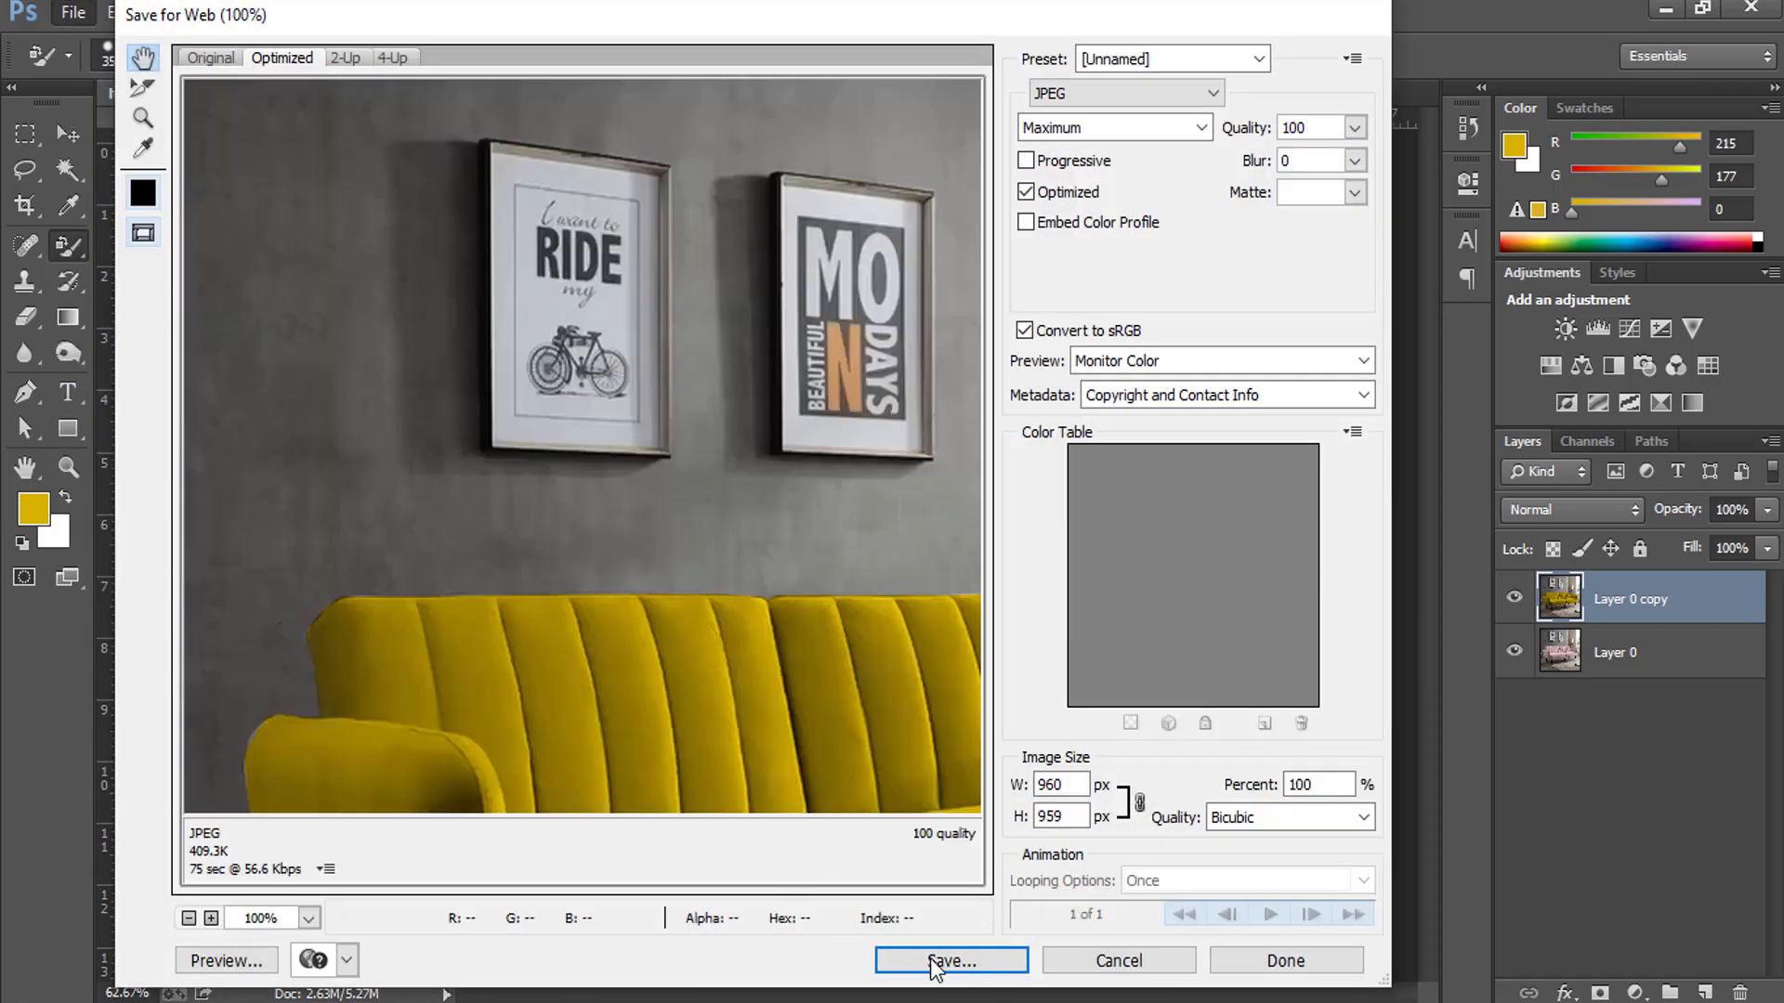
{"action": "left_click", "coordinate": [943, 958]}
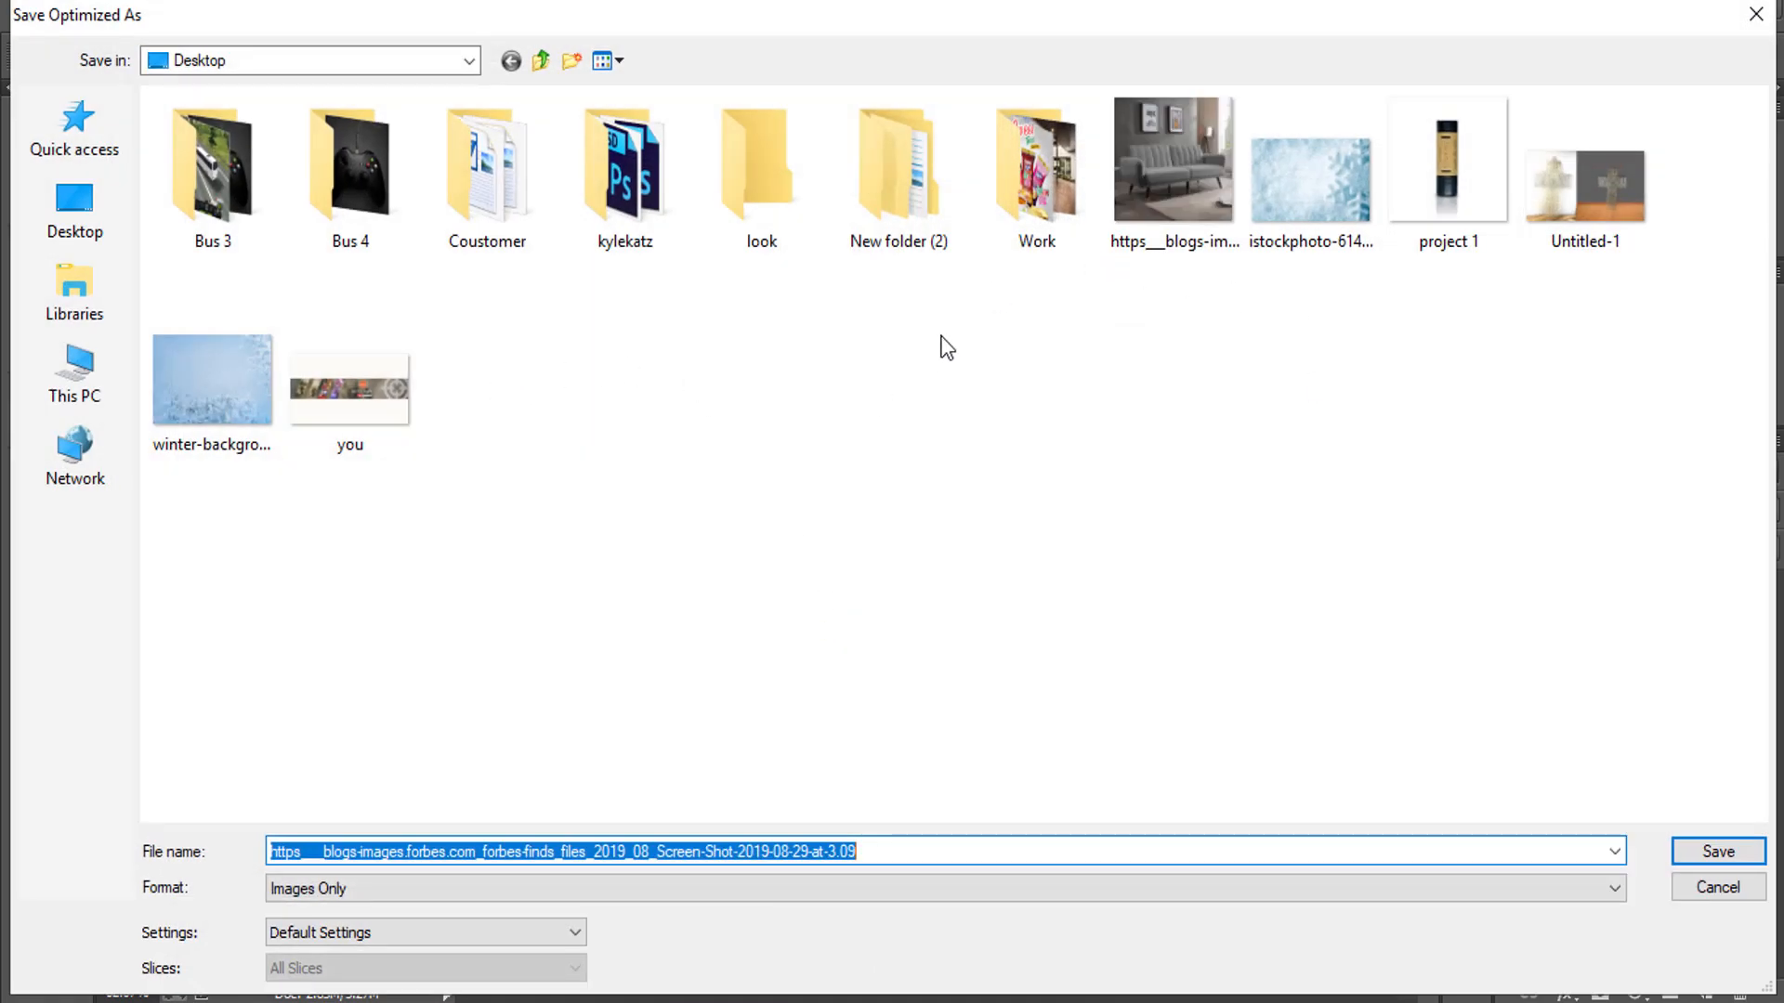
{"action": "left_click", "coordinate": [78, 206]}
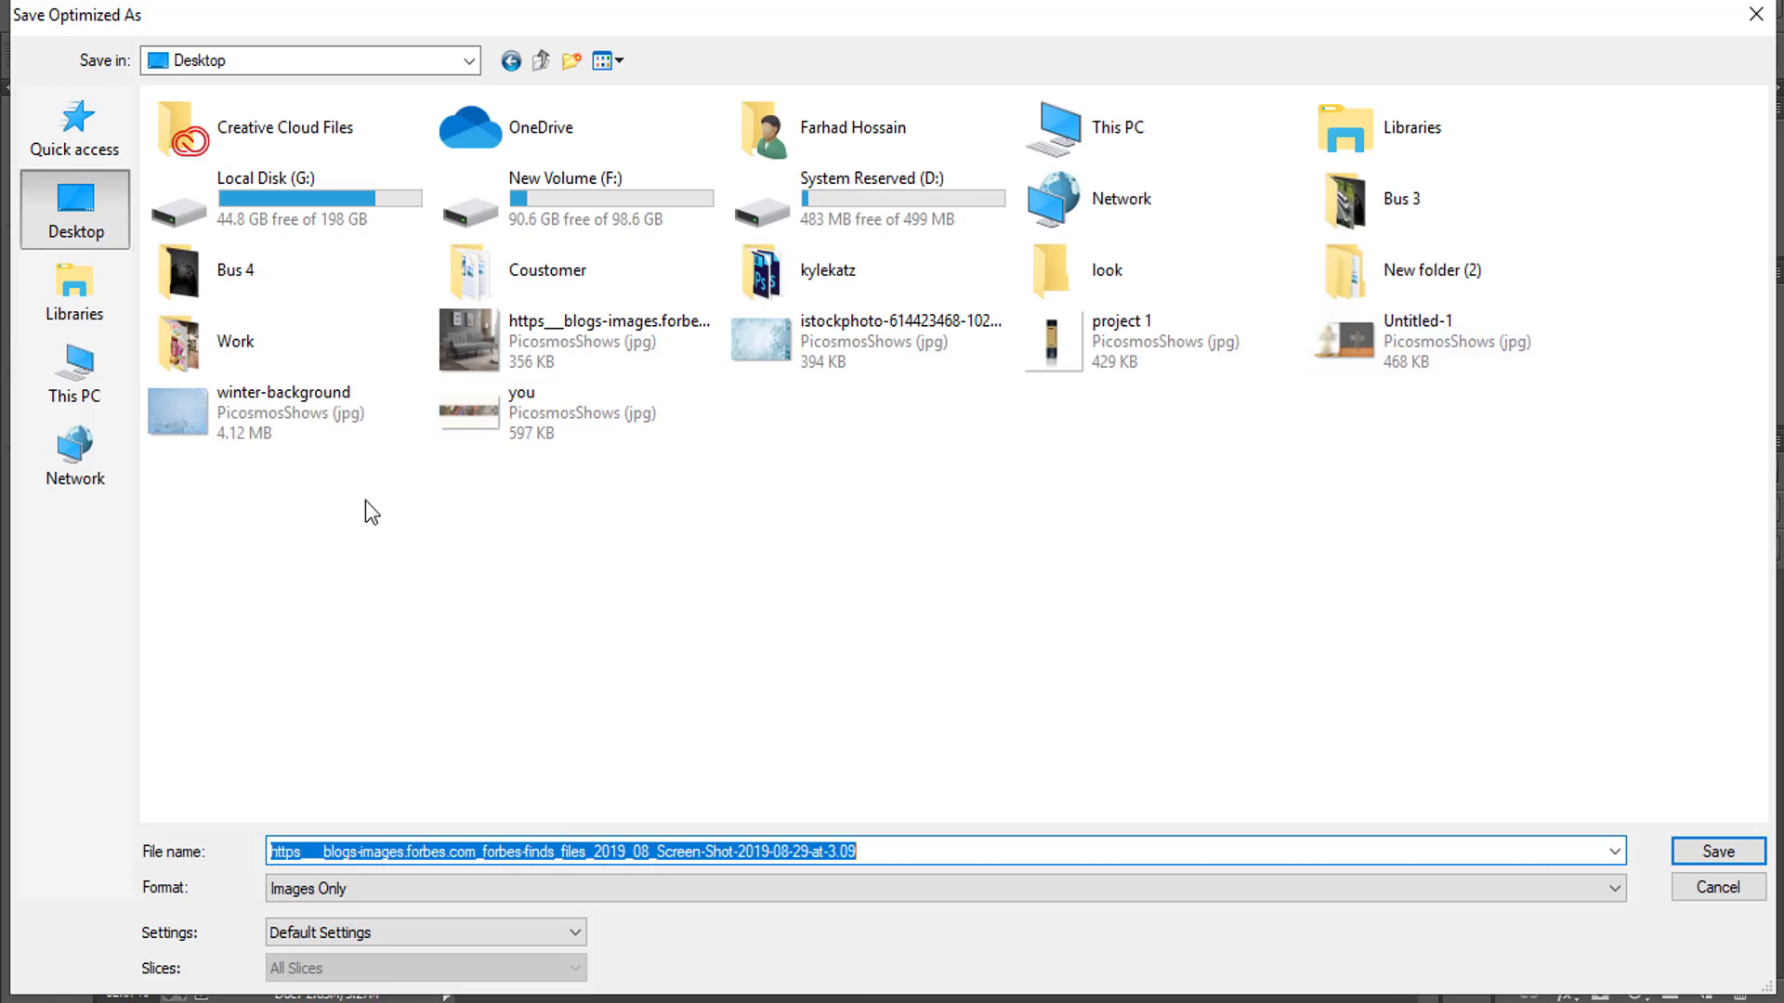
{"action": "left_click", "coordinate": [887, 851]}
{"action": "key", "text": "BackSpace"}
{"action": "key", "text": "Return"}
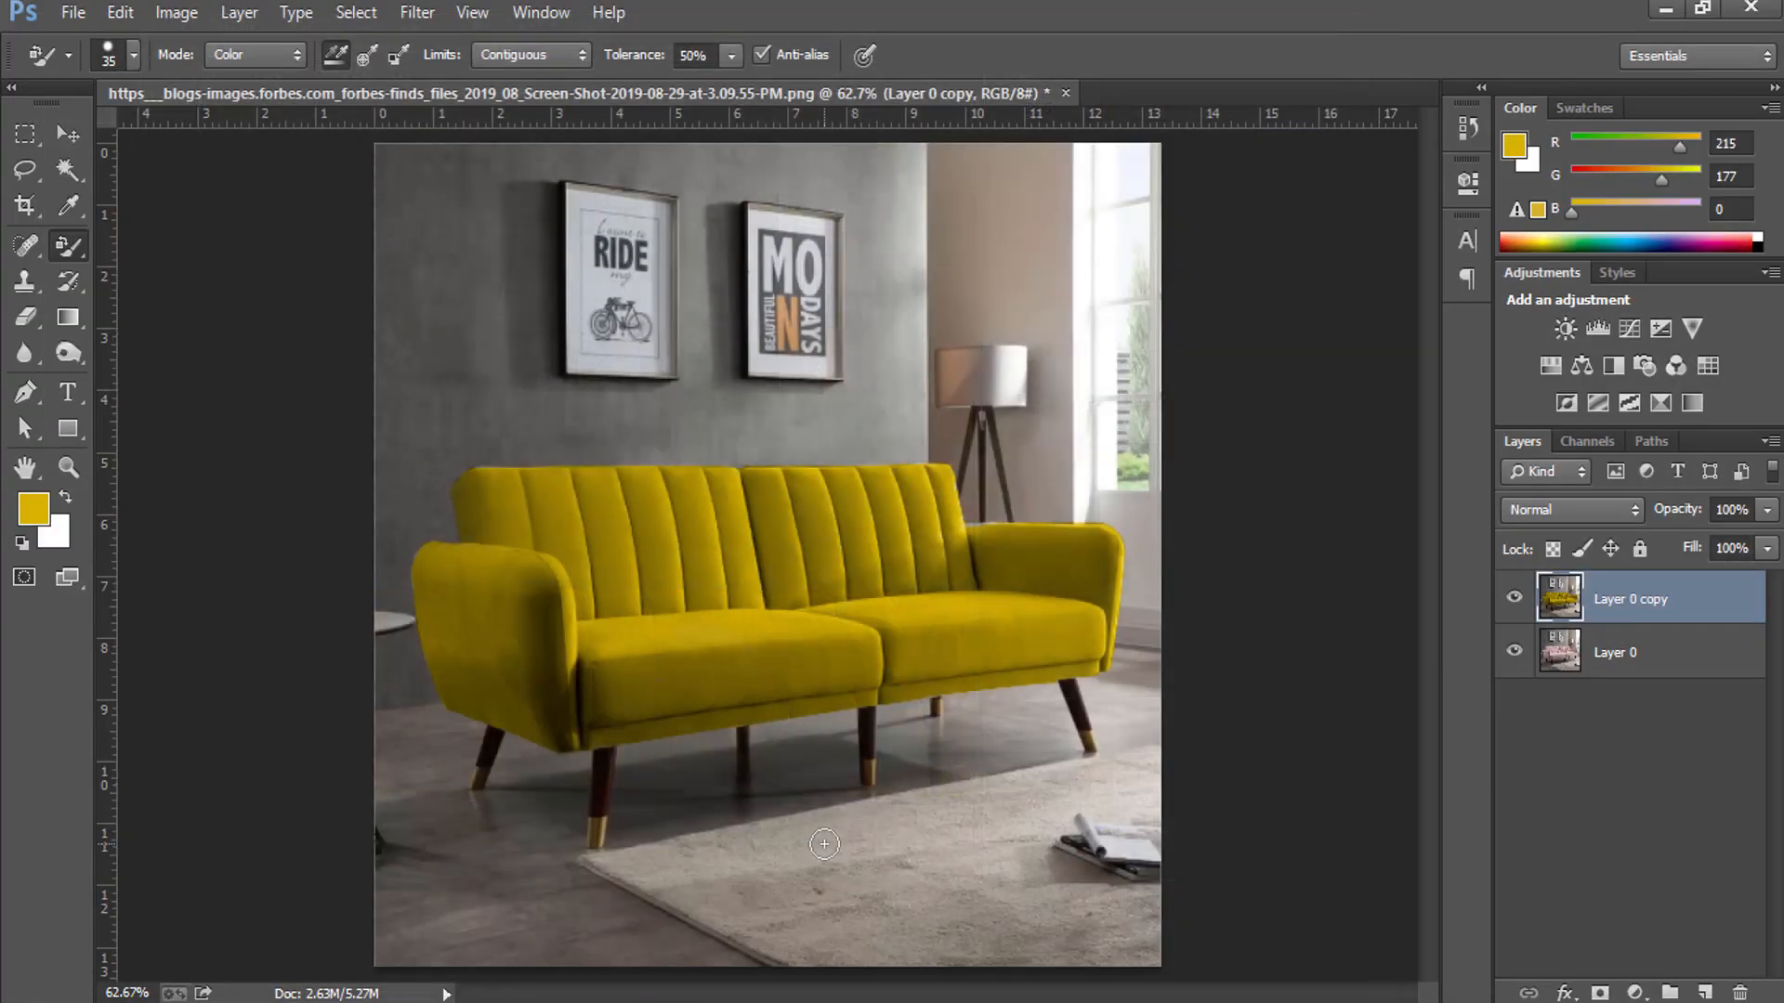